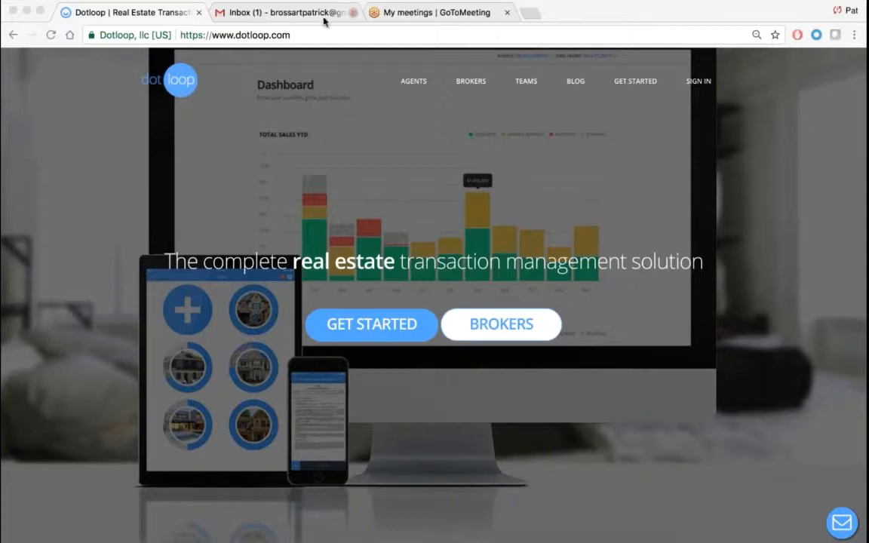
- Open the unread dotloop account invitation email in Gmail and scroll to its Get Started link
{"action": "left_click", "coordinate": [294, 14]}
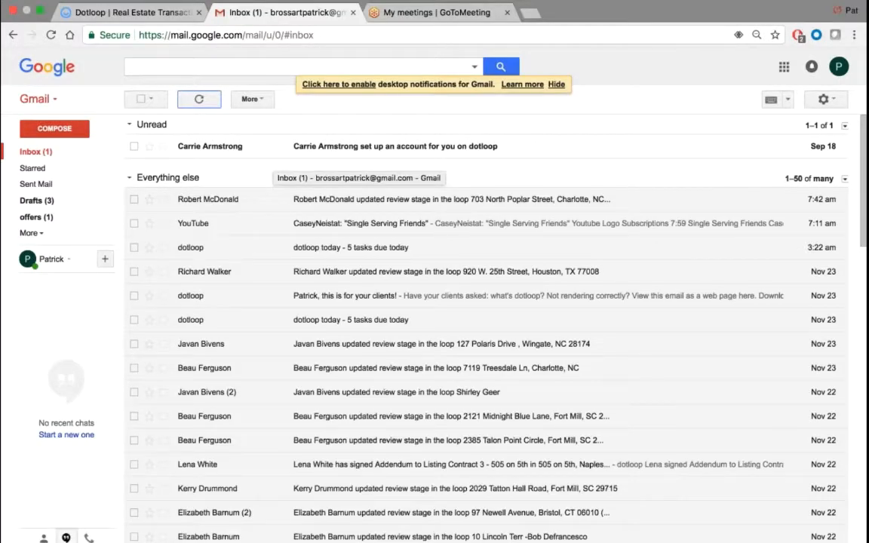
{"action": "left_click", "coordinate": [232, 146]}
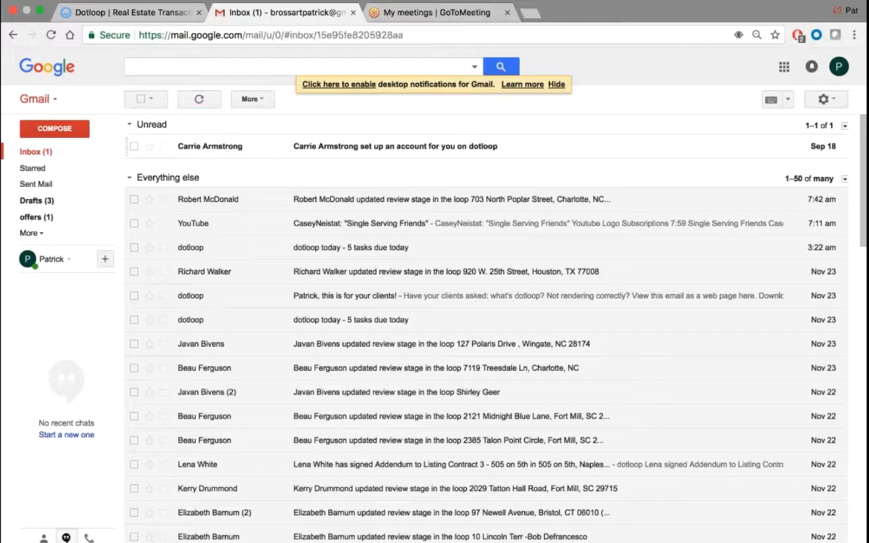
{"action": "scroll", "coordinate": [491, 317], "scroll_direction": "down", "scroll_amount": 2}
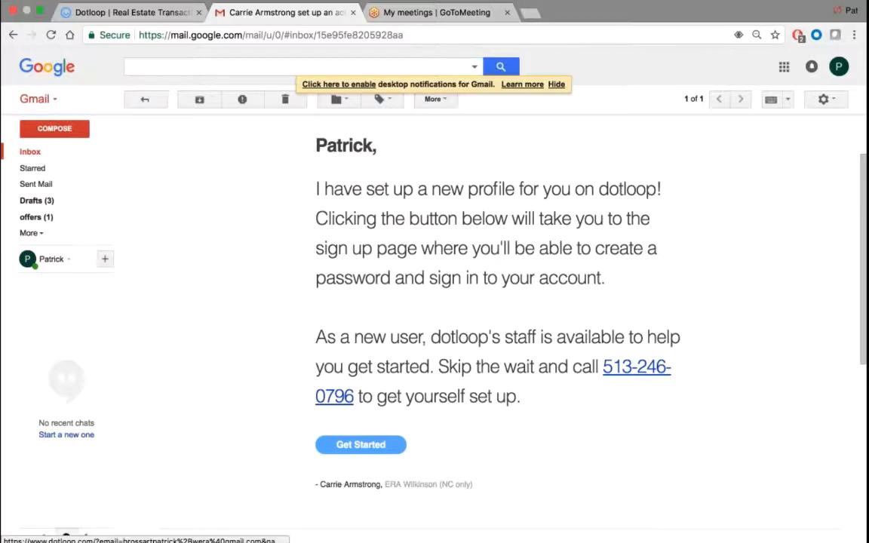
- Sign up for dotloop with a password, role Realtor/Agent and state North Carolina
{"action": "left_click", "coordinate": [354, 450]}
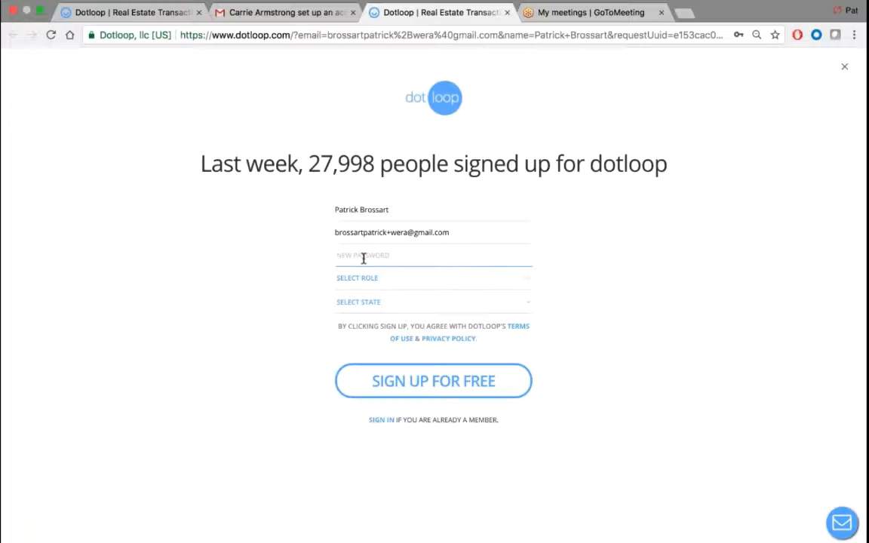
{"action": "type", "text": "********"}
{"action": "left_click", "coordinate": [381, 280]}
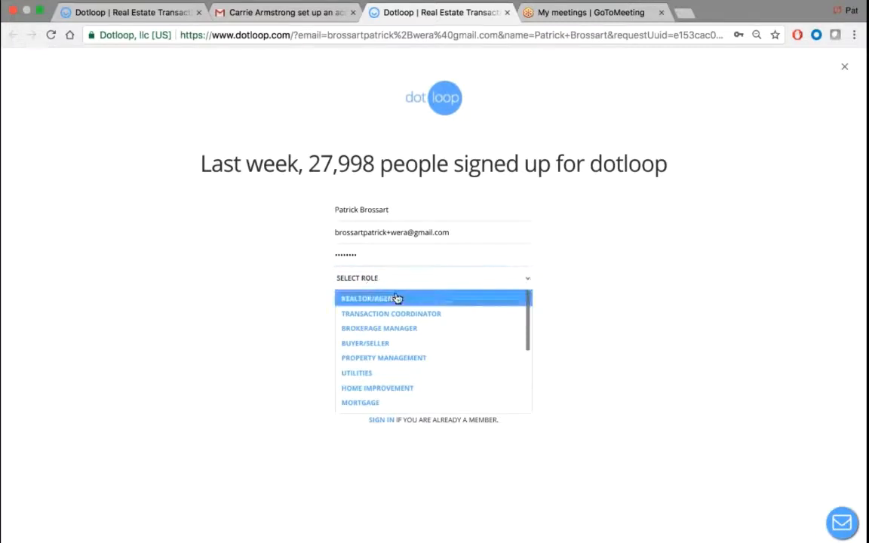
{"action": "left_click", "coordinate": [397, 300]}
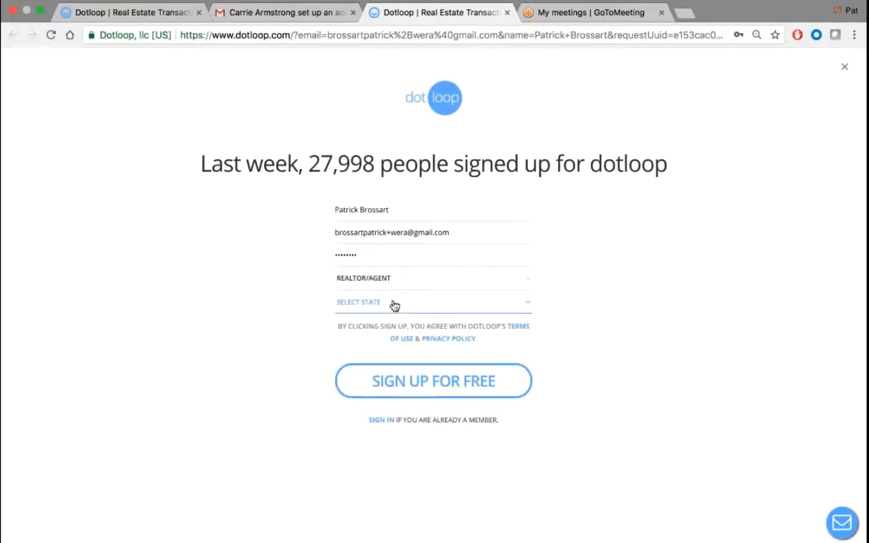
{"action": "left_click", "coordinate": [394, 303]}
{"action": "key", "text": "n"}
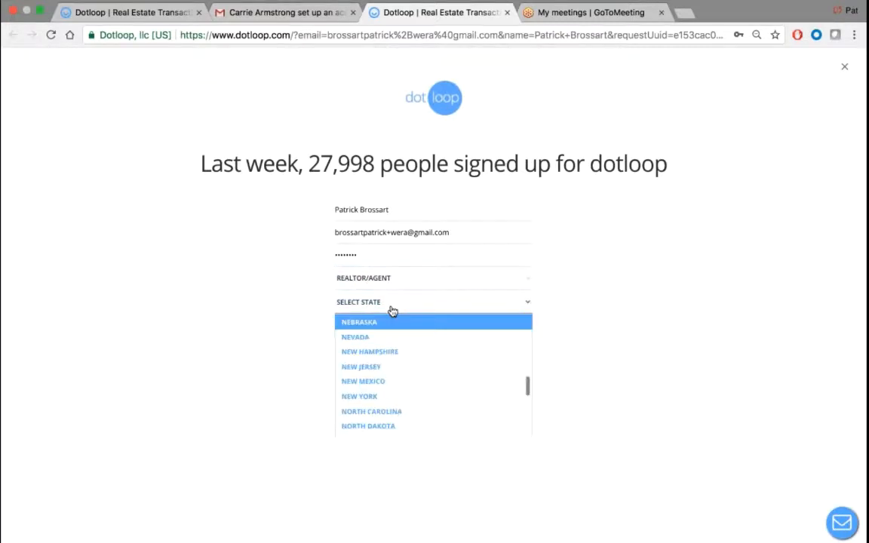
{"action": "left_click", "coordinate": [381, 411]}
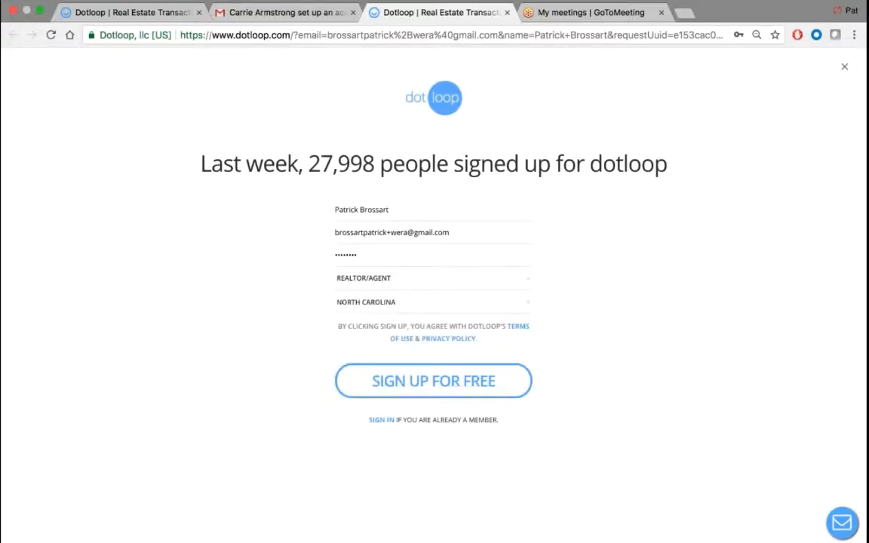
{"action": "left_click", "coordinate": [351, 386]}
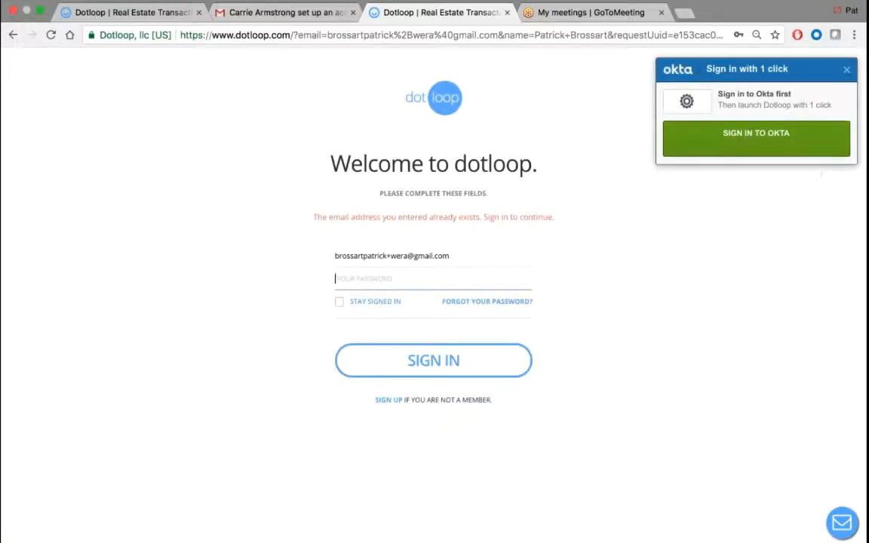
- Dismiss the Okta popup and sign in to dotloop with the existing account's password
{"action": "left_click", "coordinate": [847, 70]}
{"action": "scroll", "coordinate": [351, 231], "scroll_direction": "up", "scroll_amount": 5}
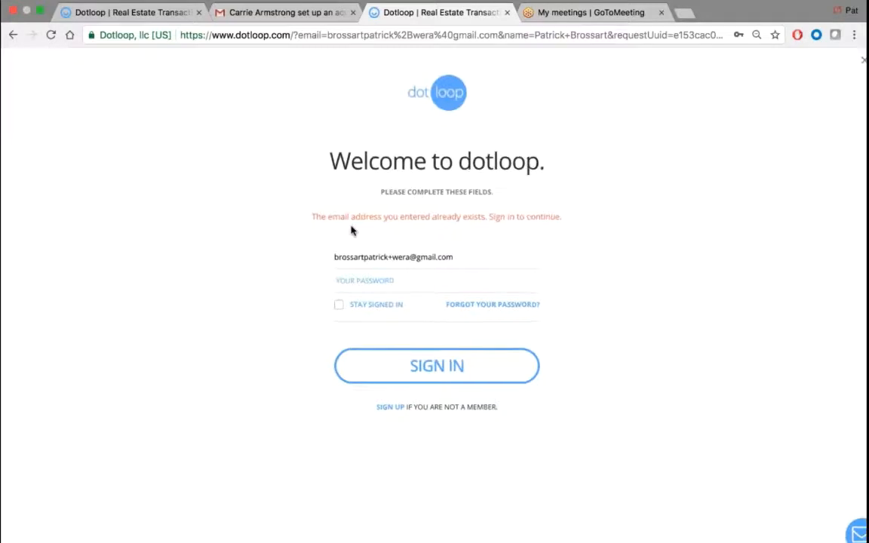
{"action": "scroll", "coordinate": [351, 230], "scroll_direction": "right", "scroll_amount": 2}
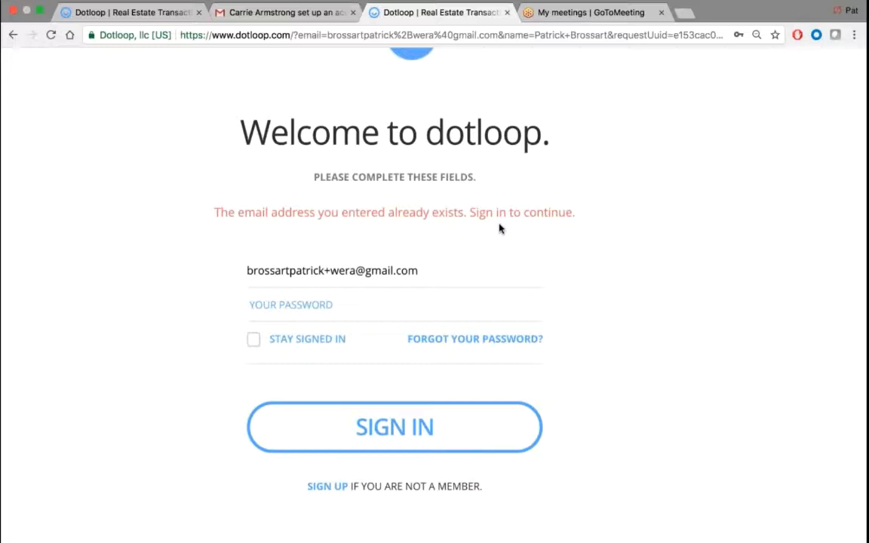
{"action": "left_click", "coordinate": [266, 305]}
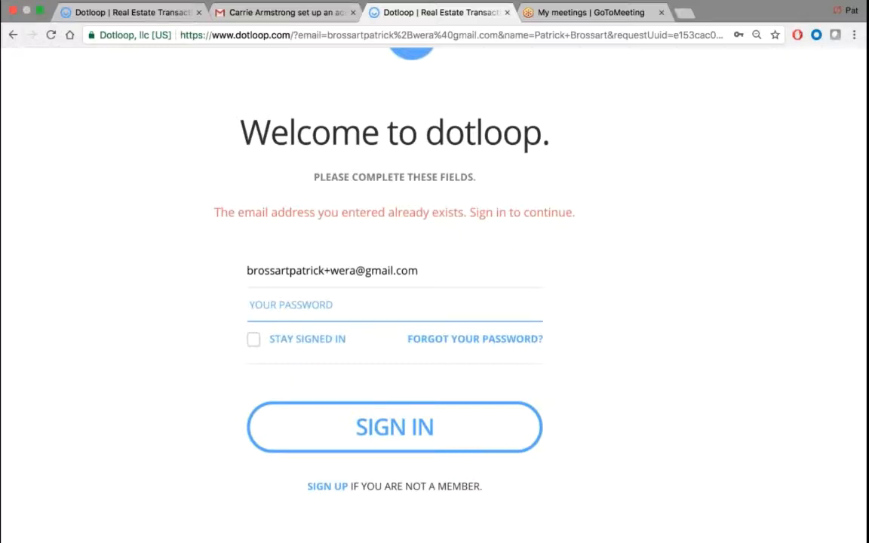
{"action": "left_click", "coordinate": [224, 276]}
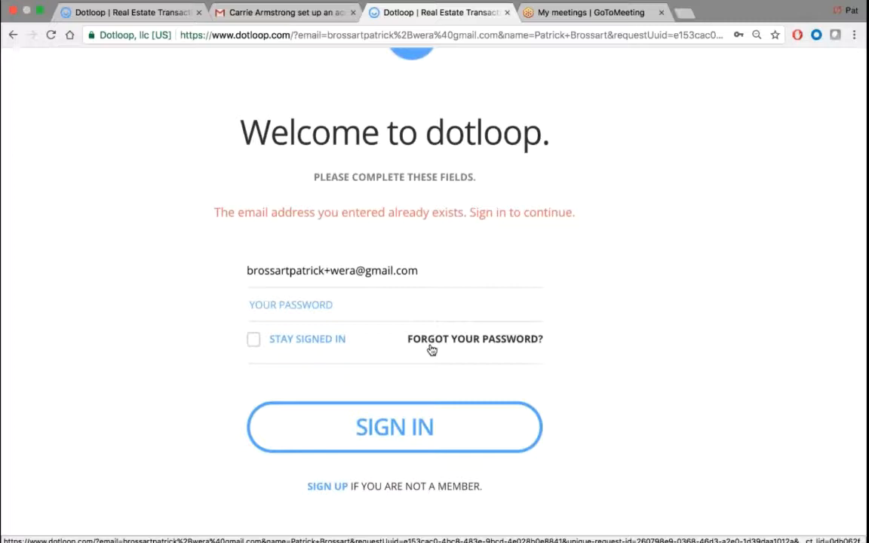
{"action": "left_click", "coordinate": [311, 302]}
{"action": "type", "text": "••••••••"}
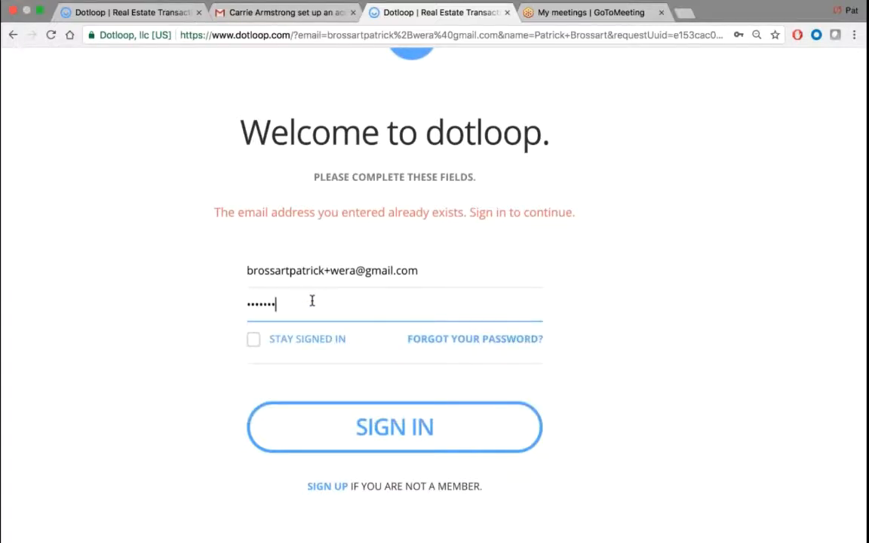
{"action": "key", "text": "Return"}
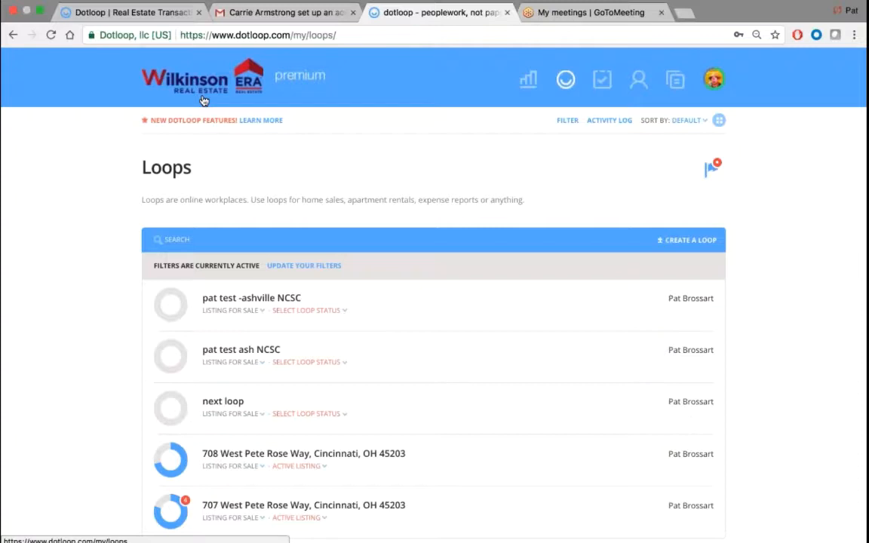
- Switch the Loops page to grid view and bring up the avatar's profile menu
{"action": "scroll", "coordinate": [423, 151], "scroll_direction": "down", "scroll_amount": 1}
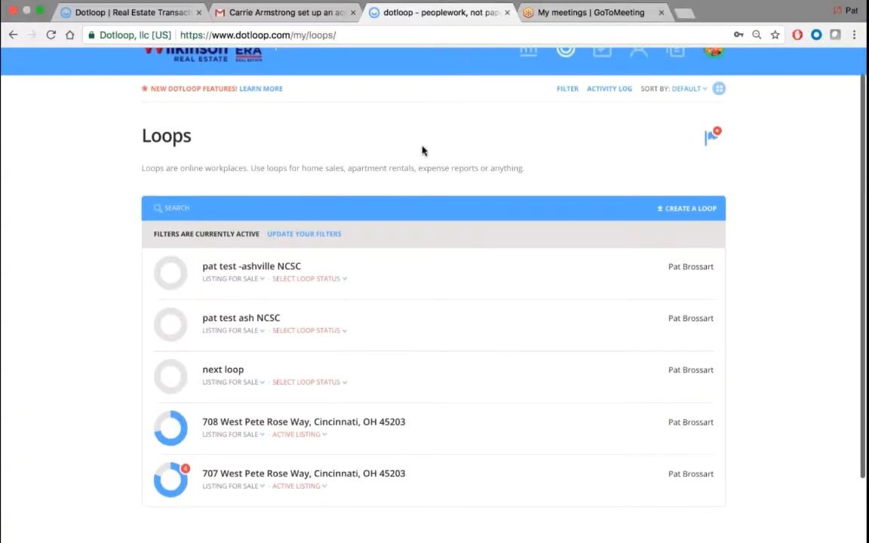
{"action": "left_click", "coordinate": [720, 89]}
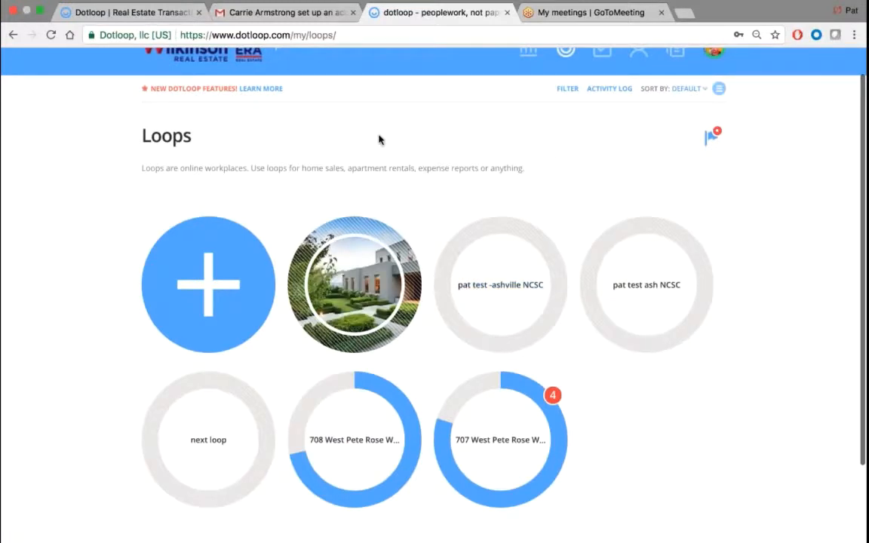
{"action": "scroll", "coordinate": [379, 139], "scroll_direction": "up", "scroll_amount": 1}
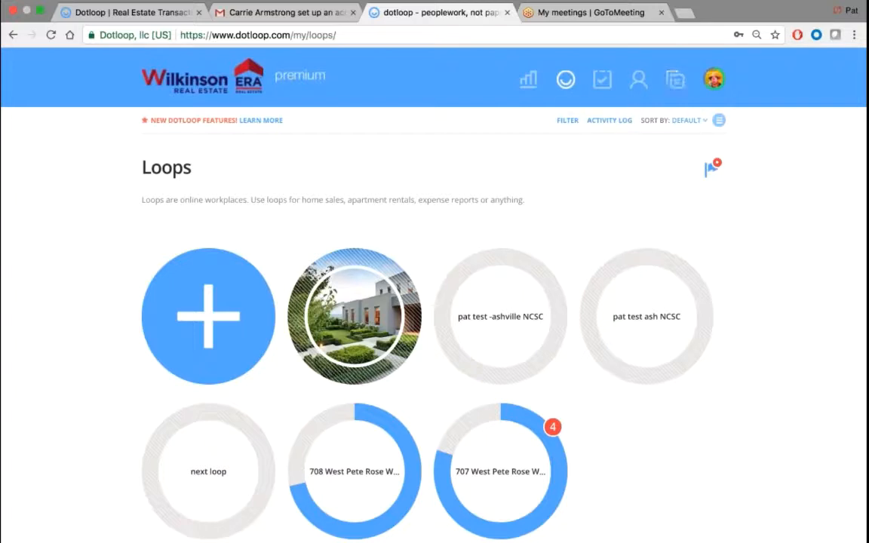
{"action": "mouse_move", "coordinate": [715, 87]}
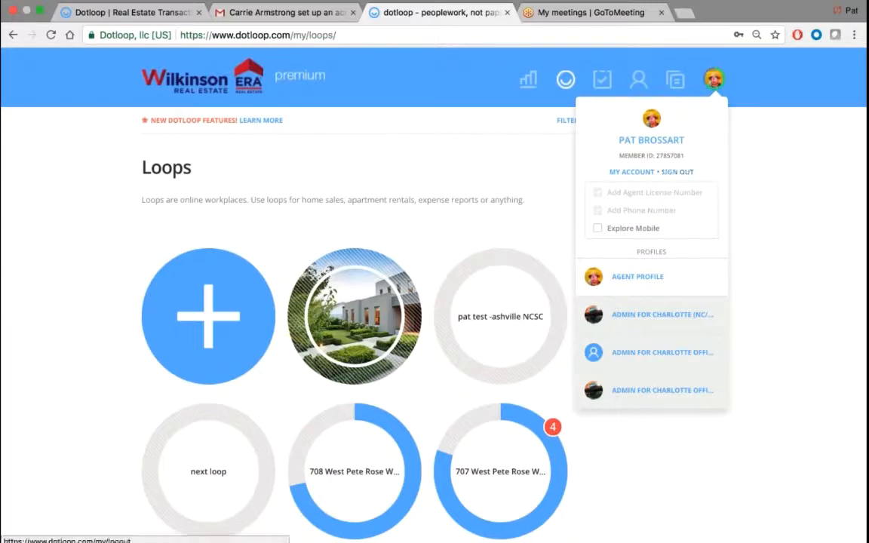
- Open My Account settings from the avatar menu
{"action": "left_click", "coordinate": [631, 173]}
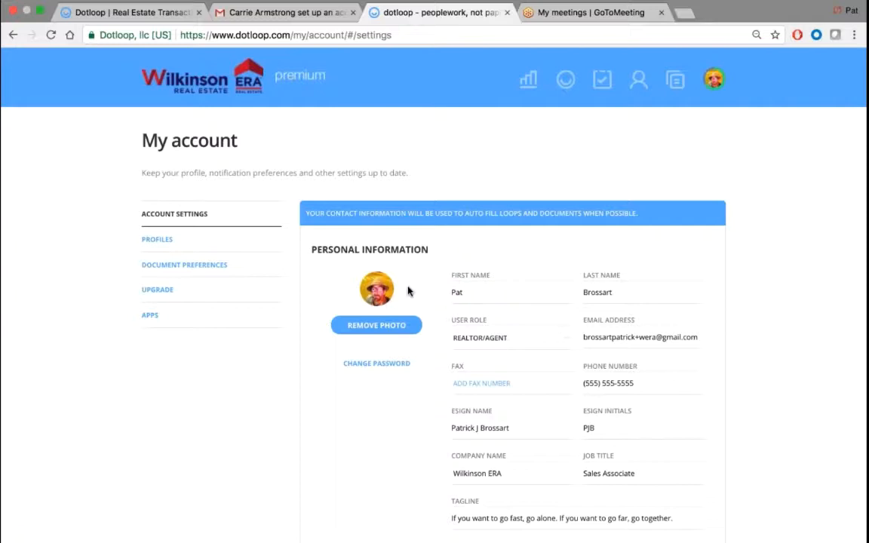
- Review the personal information, highlighting the ESIGN Initials, Company Name, Job Title and Tagline fields
{"action": "scroll", "coordinate": [408, 291], "scroll_direction": "down", "scroll_amount": 3}
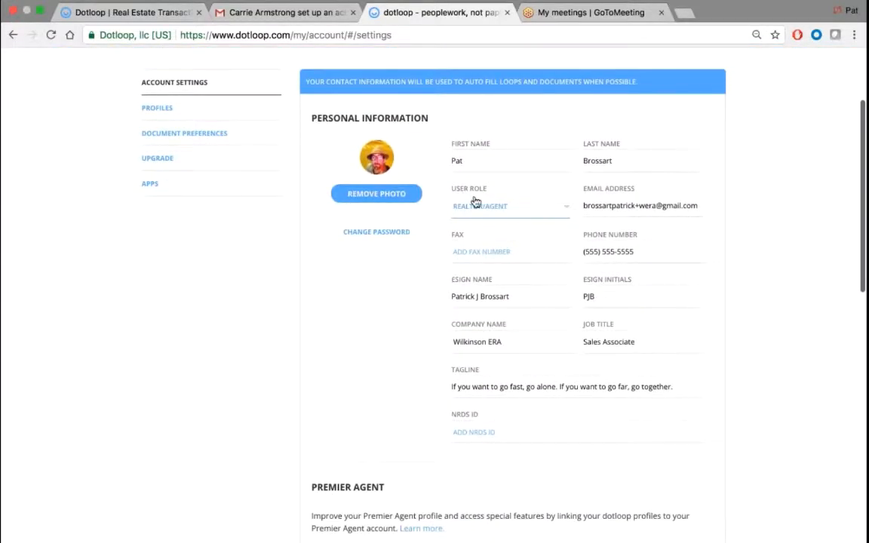
{"action": "scroll", "coordinate": [474, 198], "scroll_direction": "up", "scroll_amount": 5}
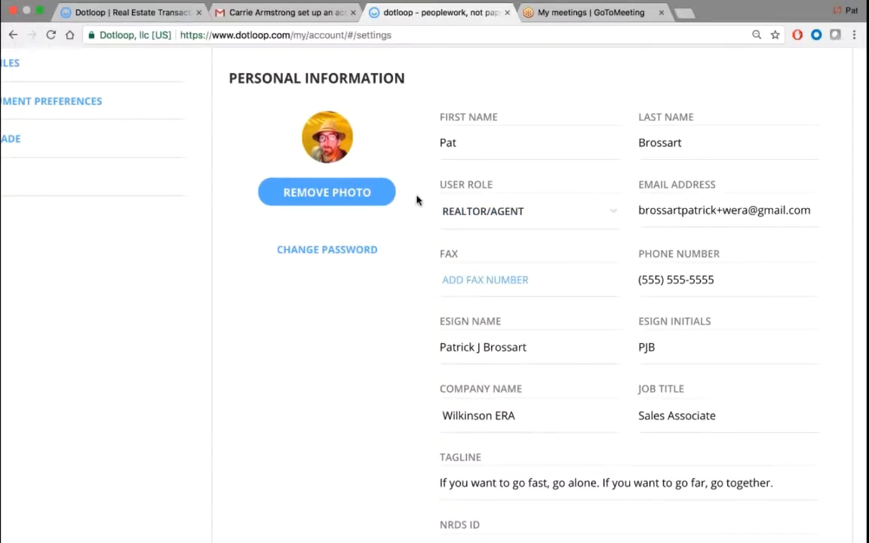
{"action": "scroll", "coordinate": [418, 203], "scroll_direction": "down", "scroll_amount": 2}
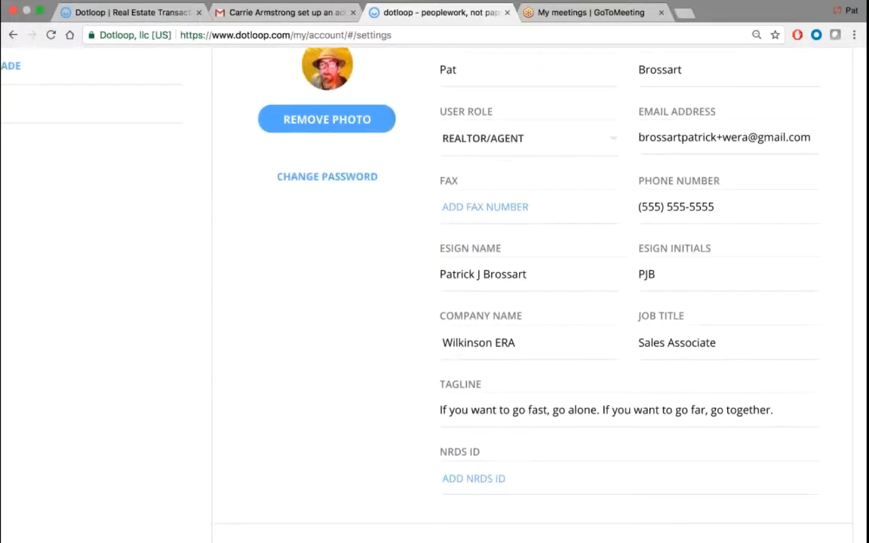
{"action": "left_click_drag", "start_coordinate": [503, 249], "coordinate": [433, 250]}
{"action": "left_click_drag", "start_coordinate": [713, 249], "coordinate": [636, 250]}
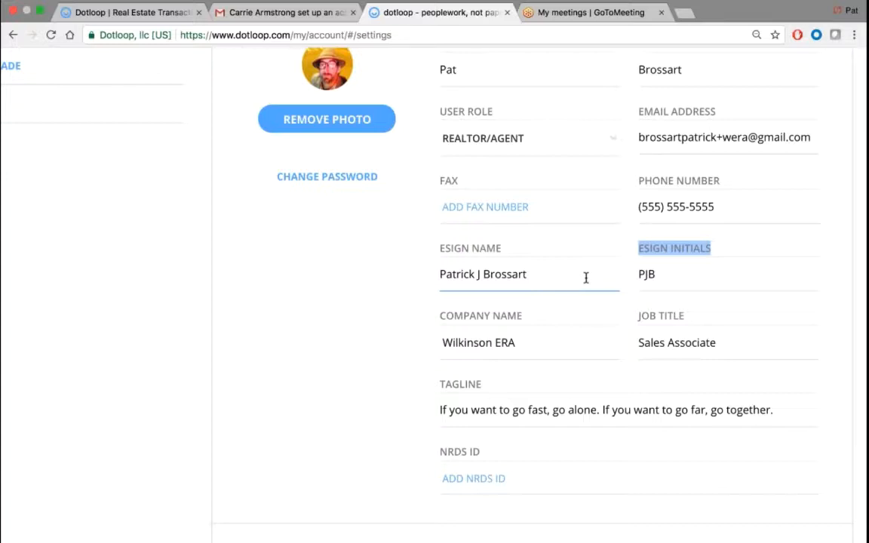
{"action": "scroll", "coordinate": [379, 287], "scroll_direction": "down", "scroll_amount": 2}
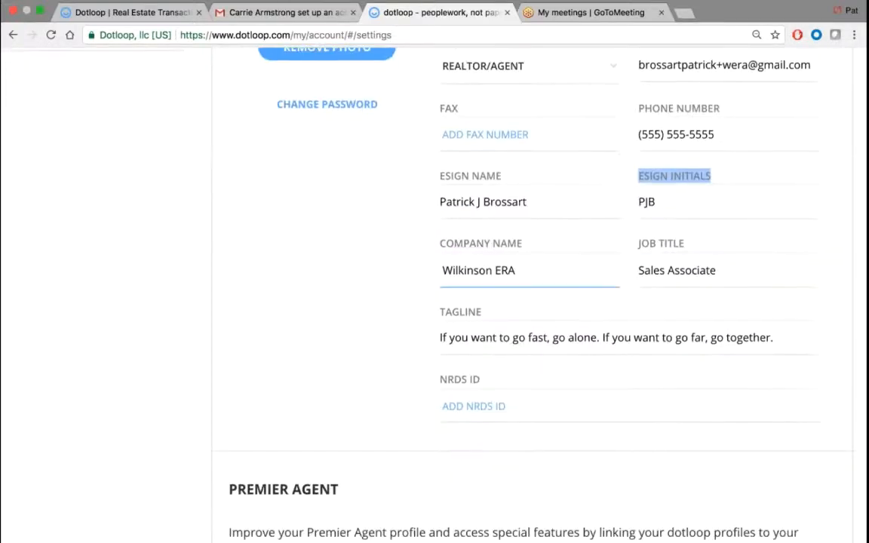
{"action": "left_click", "coordinate": [529, 247]}
{"action": "left_click_drag", "start_coordinate": [528, 248], "coordinate": [443, 247]}
{"action": "left_click_drag", "start_coordinate": [687, 245], "coordinate": [640, 245]}
{"action": "left_click_drag", "start_coordinate": [483, 312], "coordinate": [446, 311]}
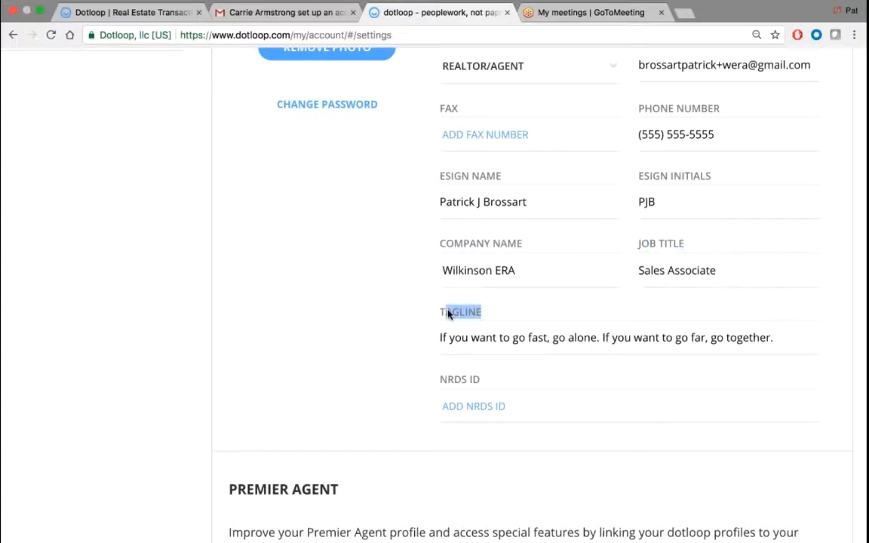
- Scroll down to the Address section and save the contact information
{"action": "scroll", "coordinate": [546, 295], "scroll_direction": "down", "scroll_amount": 5}
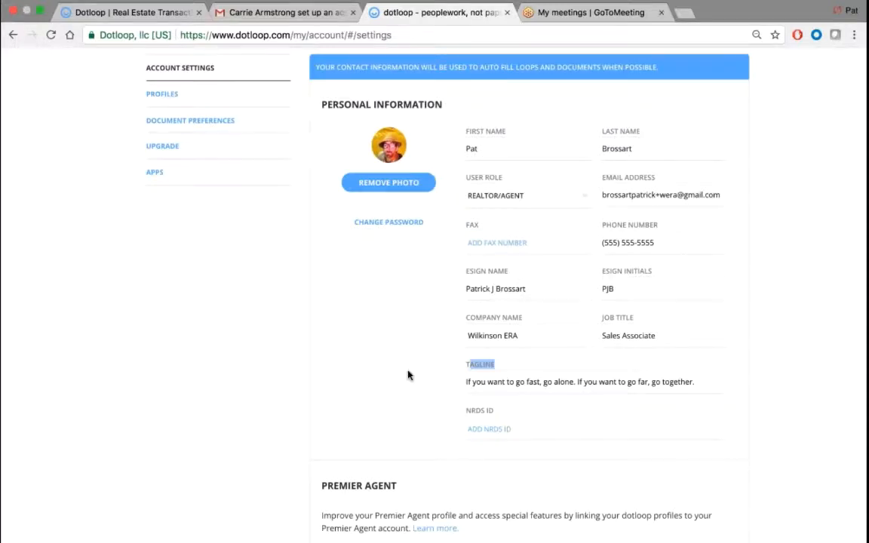
{"action": "scroll", "coordinate": [408, 375], "scroll_direction": "down", "scroll_amount": 1}
{"action": "scroll", "coordinate": [408, 376], "scroll_direction": "down", "scroll_amount": 5}
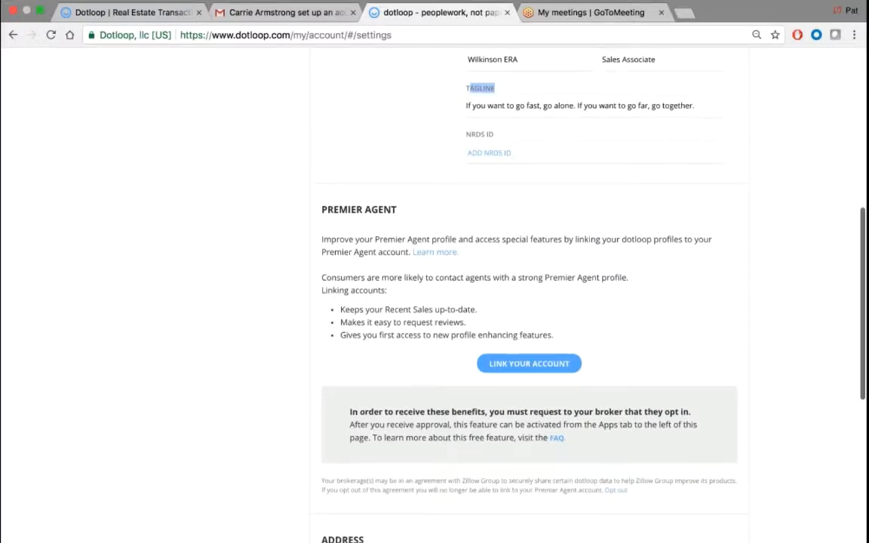
{"action": "scroll", "coordinate": [415, 358], "scroll_direction": "down", "scroll_amount": 6}
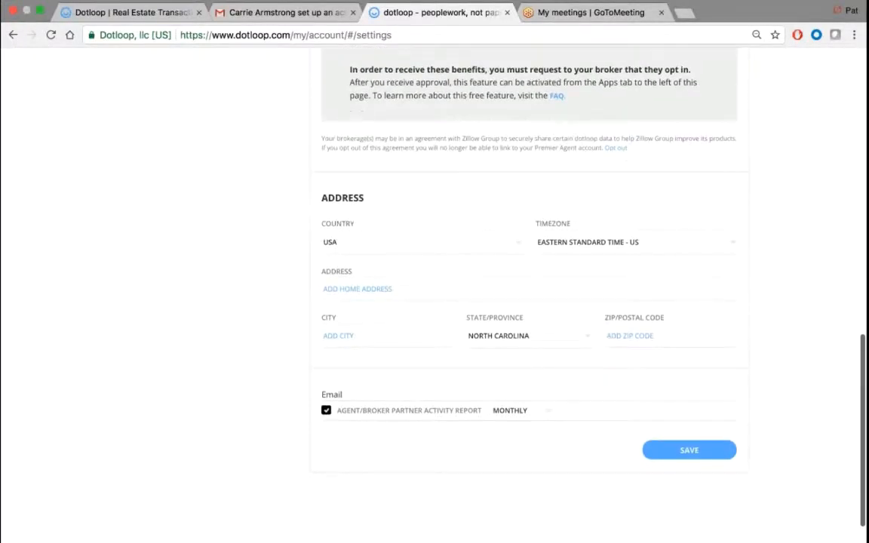
{"action": "left_click_drag", "start_coordinate": [367, 197], "coordinate": [306, 200]}
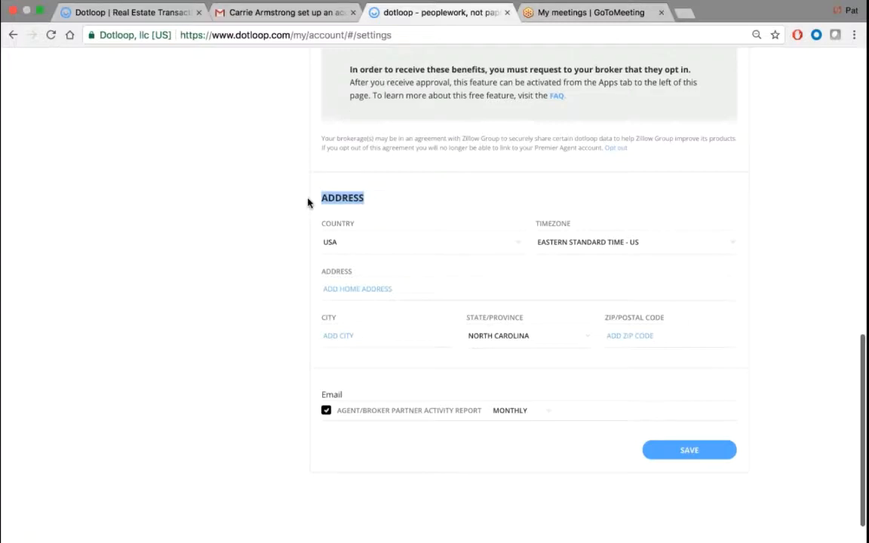
{"action": "left_click", "coordinate": [441, 197]}
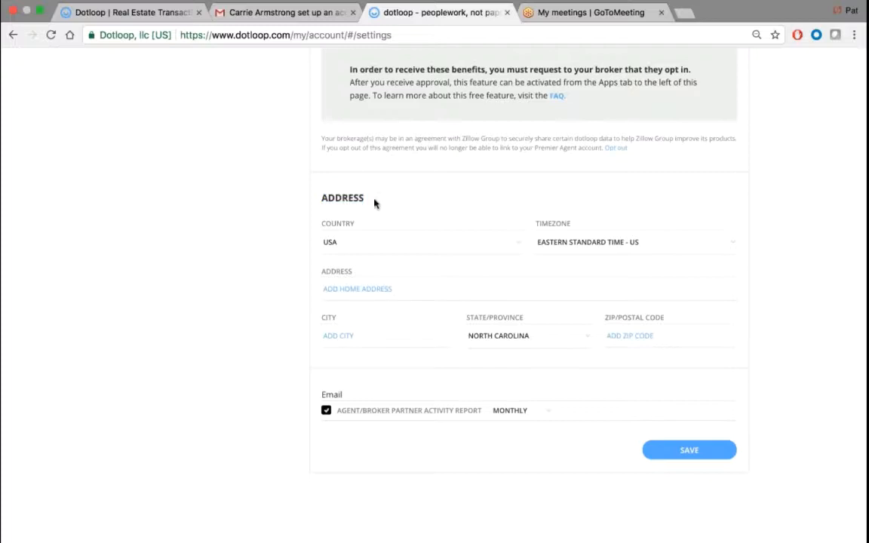
{"action": "left_click_drag", "start_coordinate": [375, 204], "coordinate": [316, 178]}
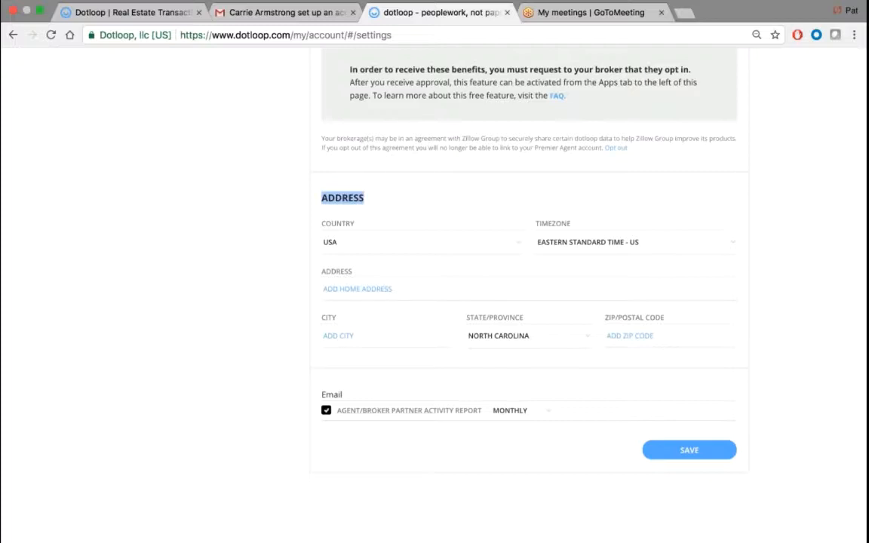
{"action": "left_click", "coordinate": [695, 451]}
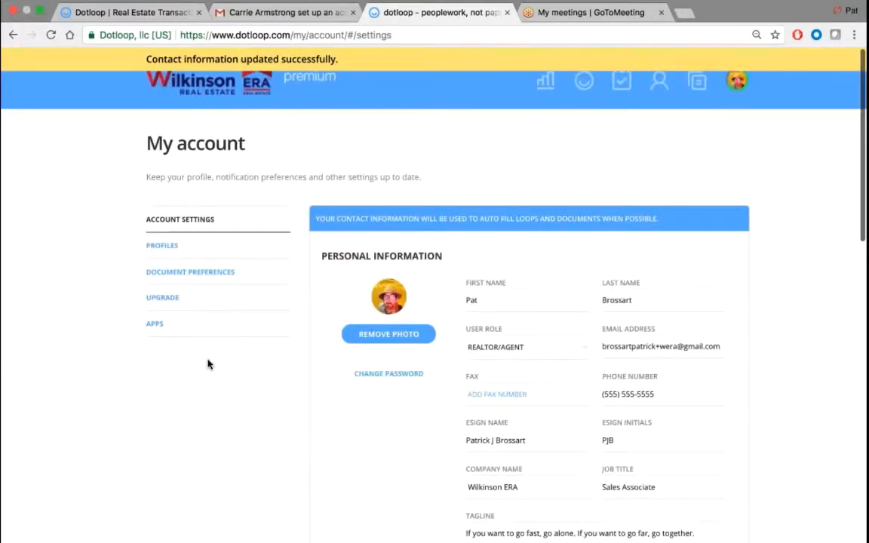
{"action": "left_click", "coordinate": [160, 247]}
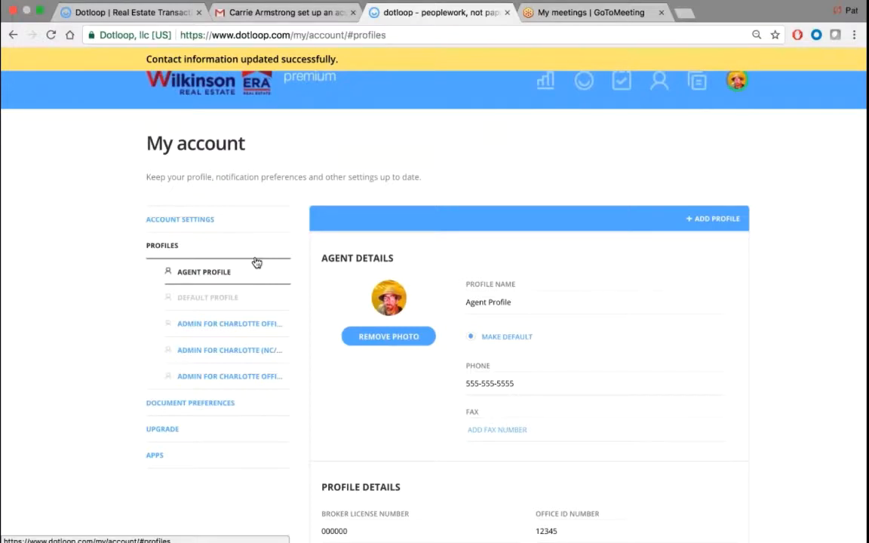
- Review the Agent Profile's name and phone details
{"action": "scroll", "coordinate": [435, 285], "scroll_direction": "down", "scroll_amount": 1}
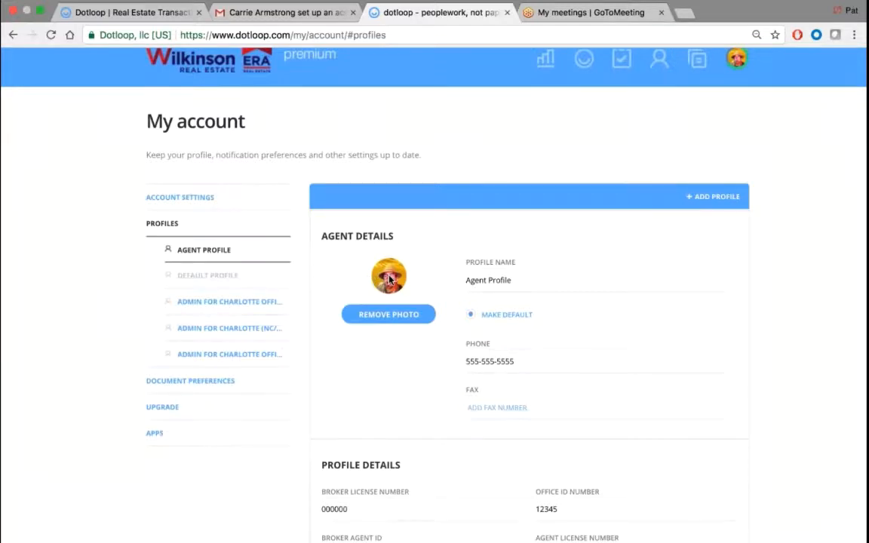
{"action": "scroll", "coordinate": [422, 257], "scroll_direction": "up", "scroll_amount": 1}
{"action": "left_click", "coordinate": [737, 72]}
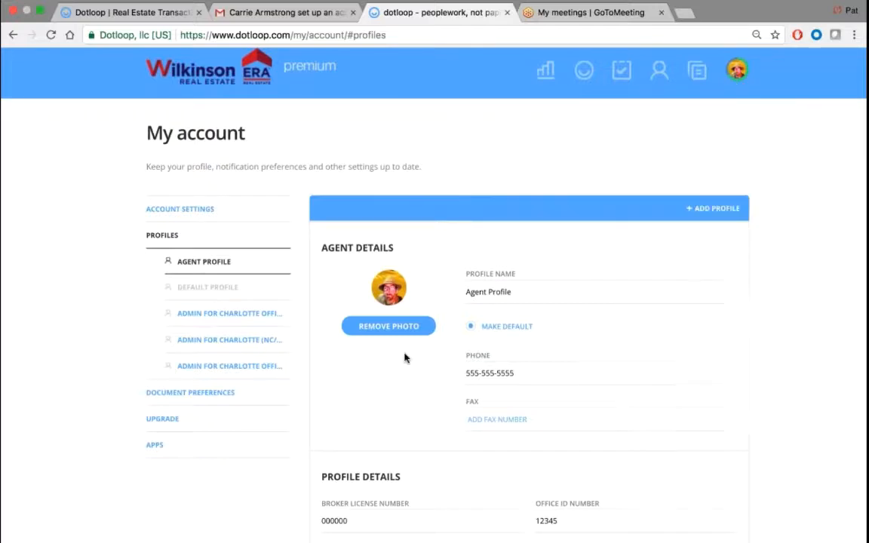
{"action": "scroll", "coordinate": [404, 357], "scroll_direction": "down", "scroll_amount": 3}
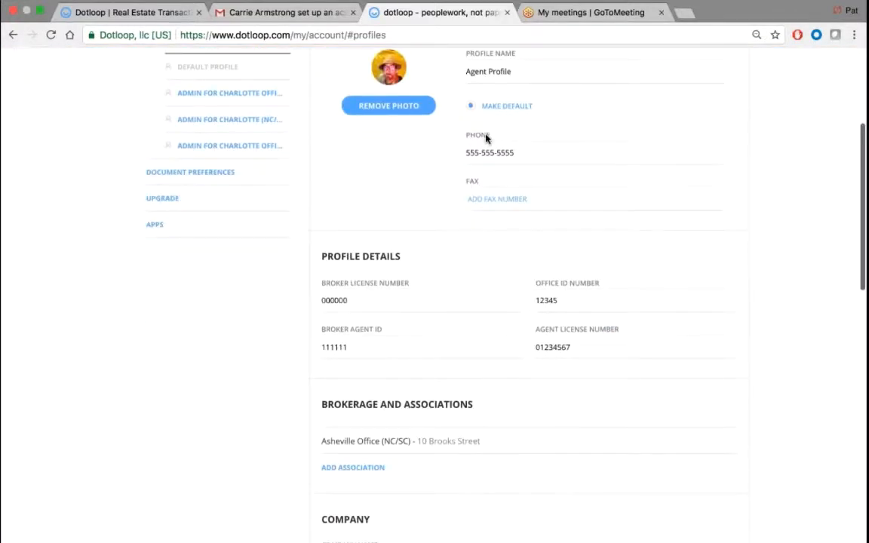
{"action": "left_click_drag", "start_coordinate": [487, 139], "coordinate": [450, 140]}
{"action": "left_click", "coordinate": [435, 167]}
- Scroll through the brokerage and Company sections down to Notification Settings
{"action": "scroll", "coordinate": [423, 169], "scroll_direction": "down", "scroll_amount": 2}
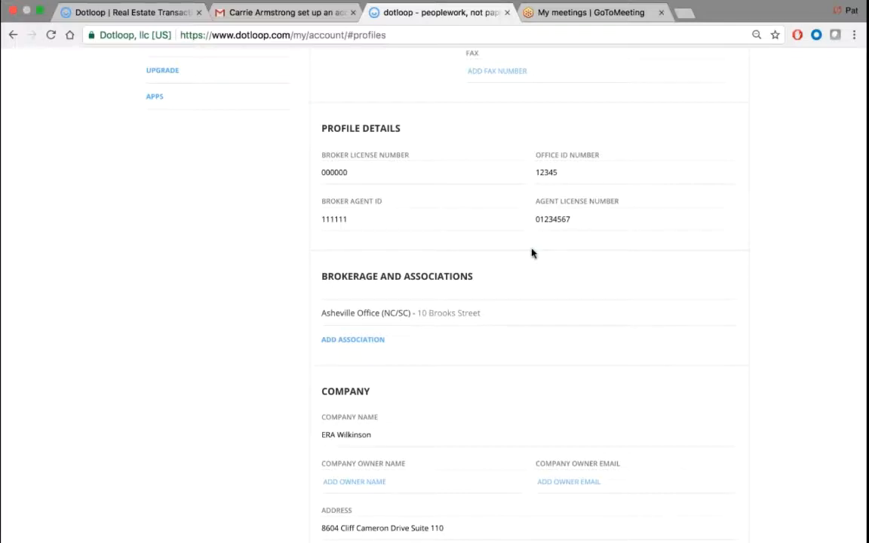
{"action": "scroll", "coordinate": [532, 253], "scroll_direction": "down", "scroll_amount": 2}
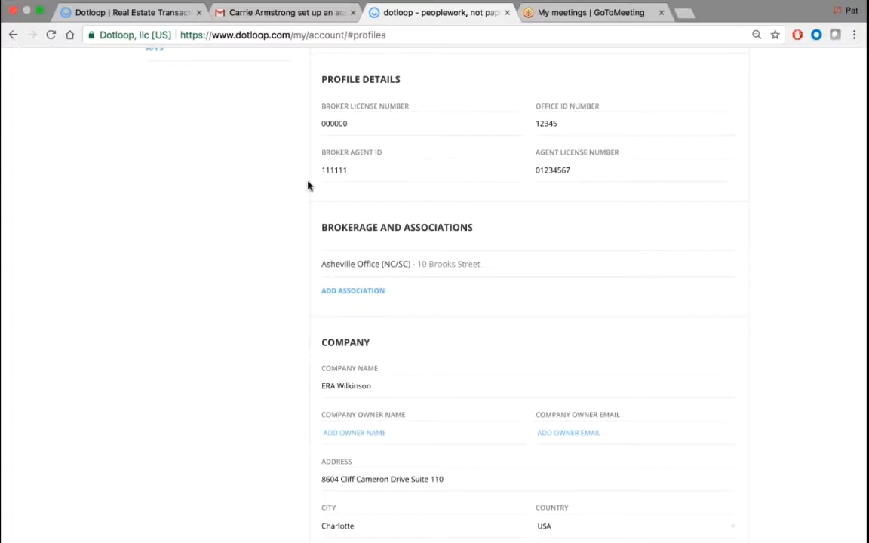
{"action": "scroll", "coordinate": [281, 183], "scroll_direction": "down", "scroll_amount": 3}
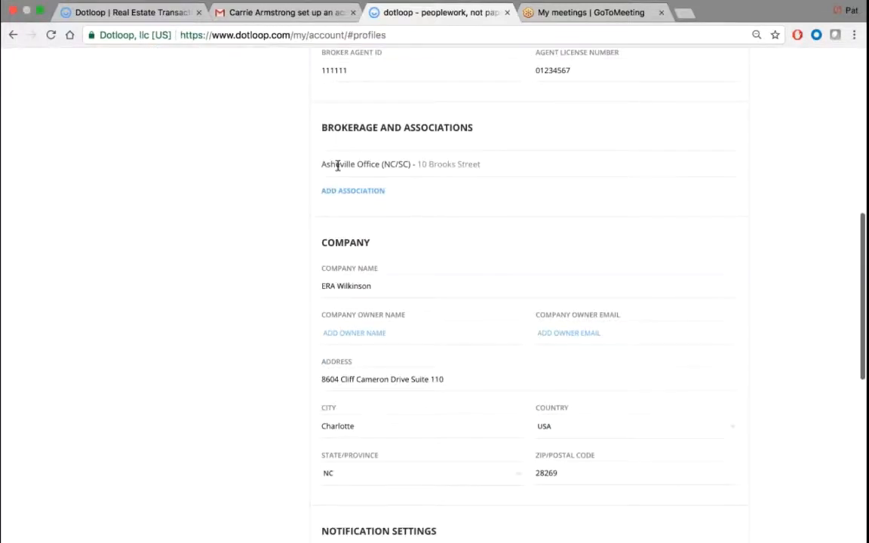
{"action": "scroll", "coordinate": [338, 166], "scroll_direction": "down", "scroll_amount": 5}
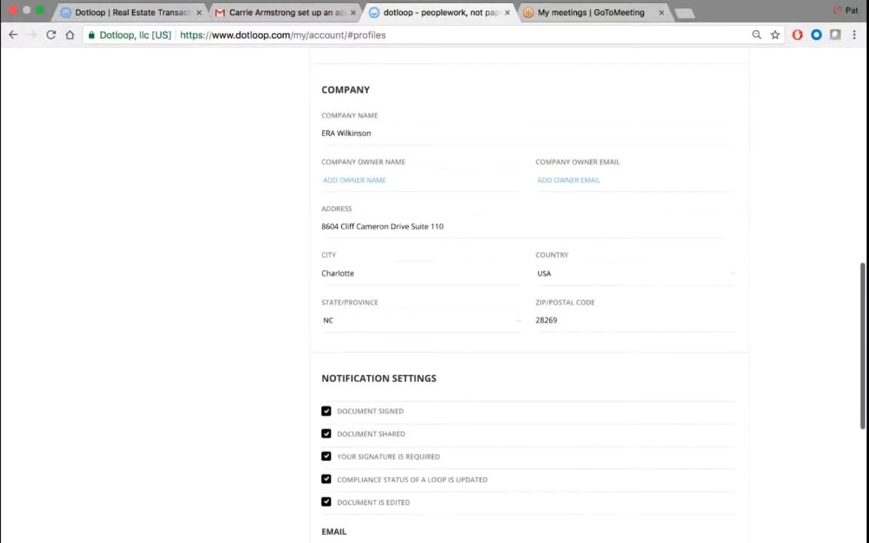
{"action": "left_click_drag", "start_coordinate": [365, 90], "coordinate": [295, 82]}
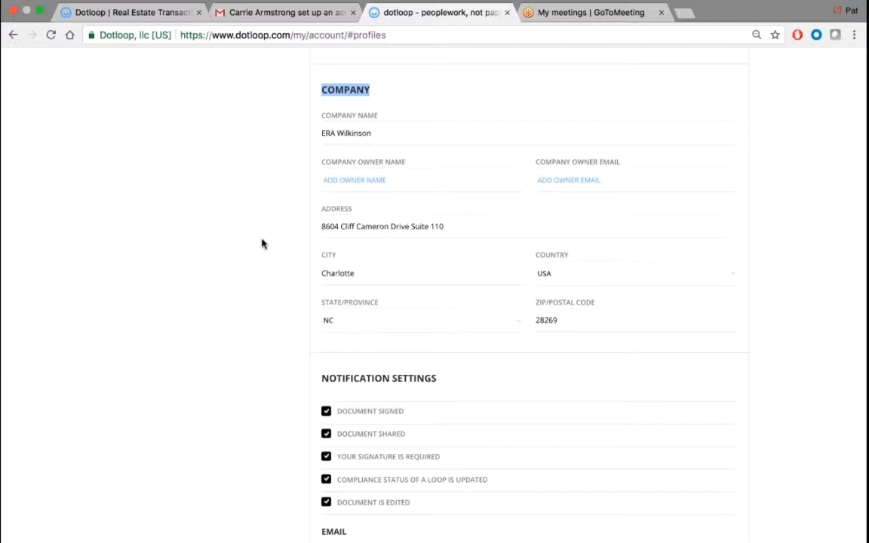
{"action": "scroll", "coordinate": [261, 243], "scroll_direction": "down", "scroll_amount": 10}
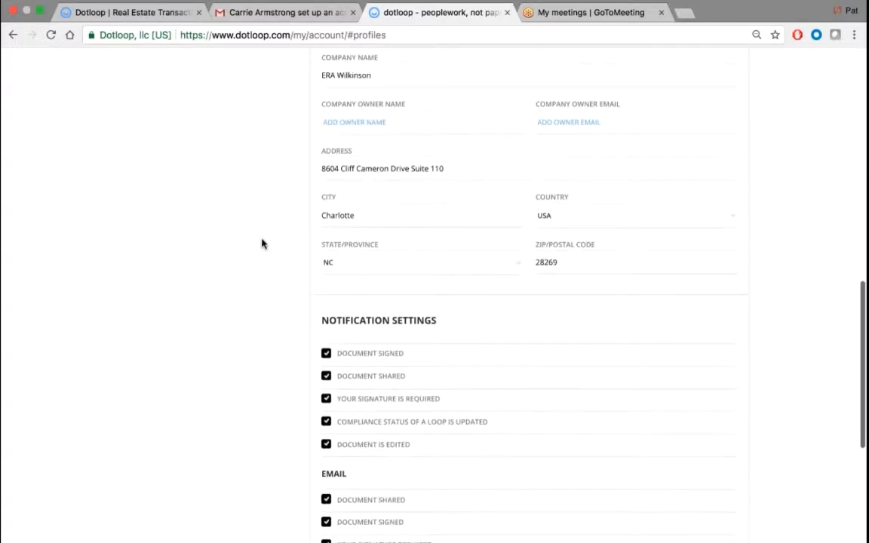
- Save the Agent Profile's Email notification settings
{"action": "double_click", "coordinate": [331, 200]}
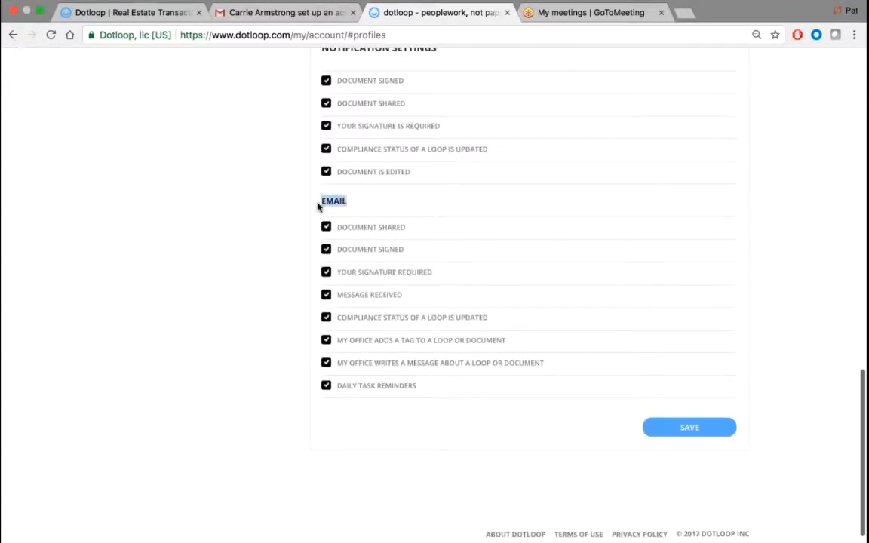
{"action": "scroll", "coordinate": [318, 205], "scroll_direction": "up", "scroll_amount": 2}
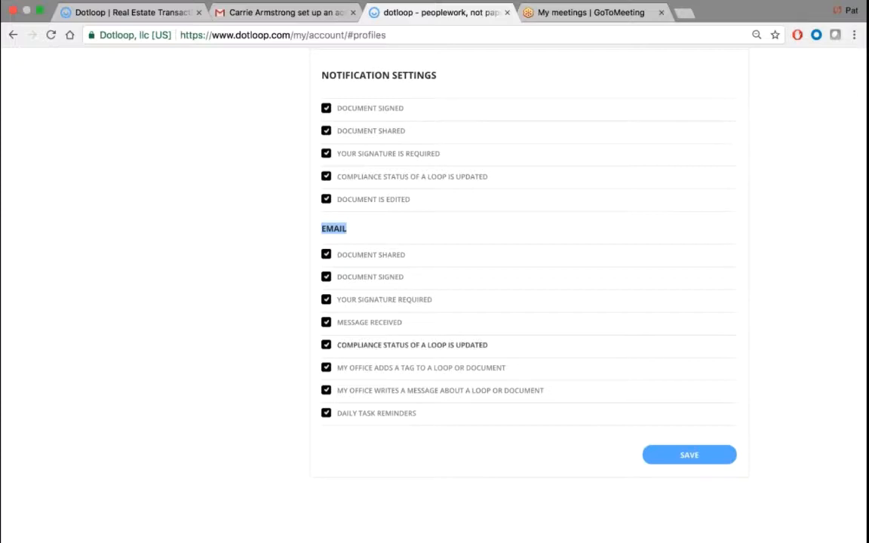
{"action": "left_click", "coordinate": [282, 291]}
{"action": "left_click_drag", "start_coordinate": [282, 287], "coordinate": [308, 230]}
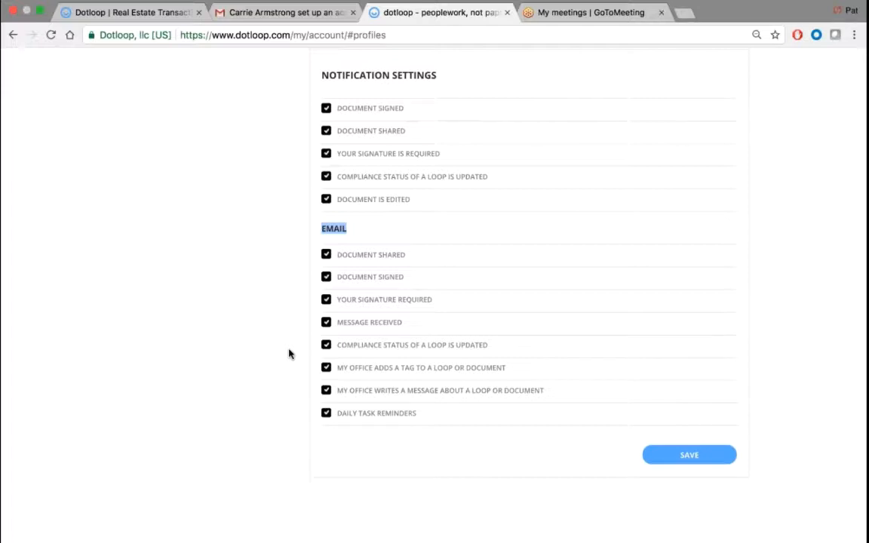
{"action": "left_click", "coordinate": [689, 457]}
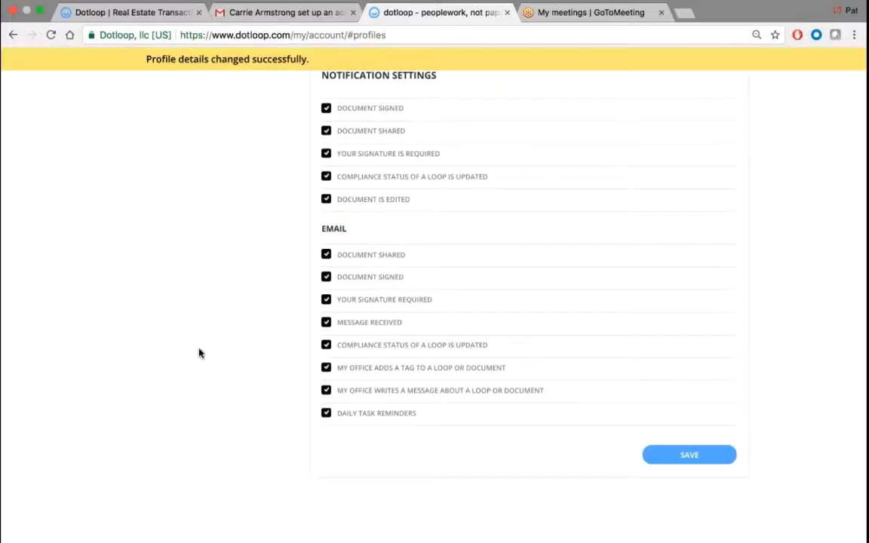
{"action": "scroll", "coordinate": [199, 353], "scroll_direction": "up", "scroll_amount": 15}
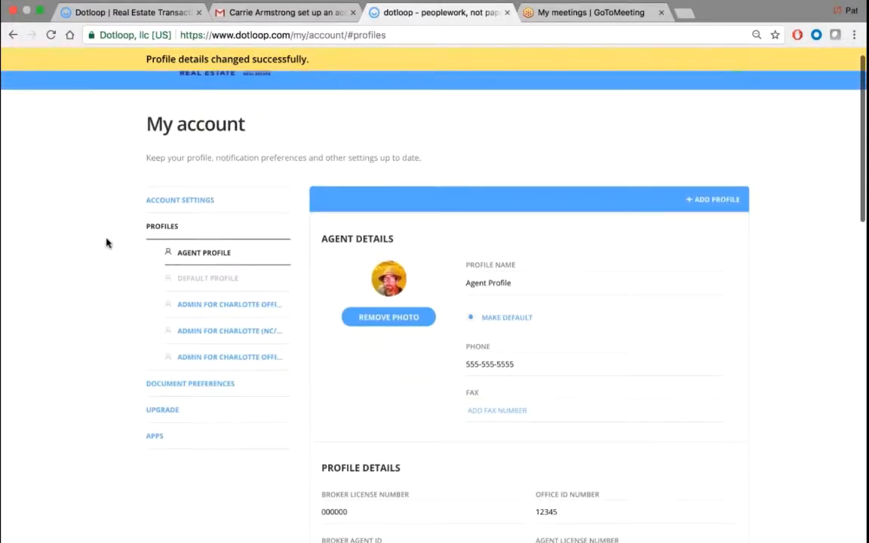
{"action": "scroll", "coordinate": [106, 242], "scroll_direction": "down", "scroll_amount": 3}
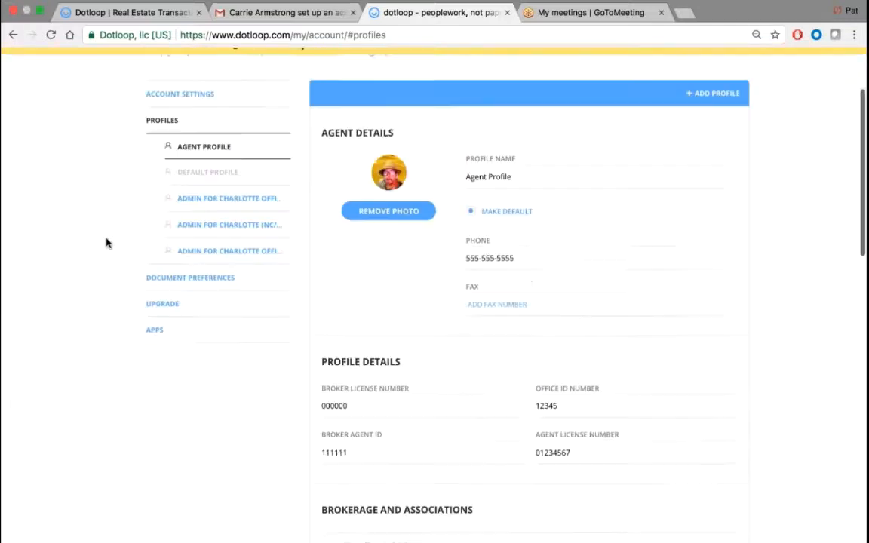
{"action": "left_click", "coordinate": [170, 279]}
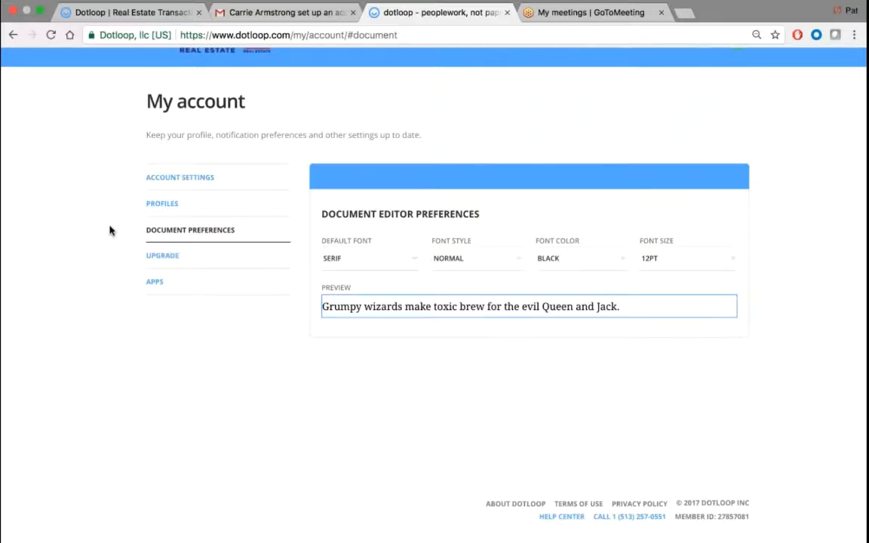
- Check the Upgrade page showing premium Business+ membership for three Charlotte offices
{"action": "left_click", "coordinate": [162, 257]}
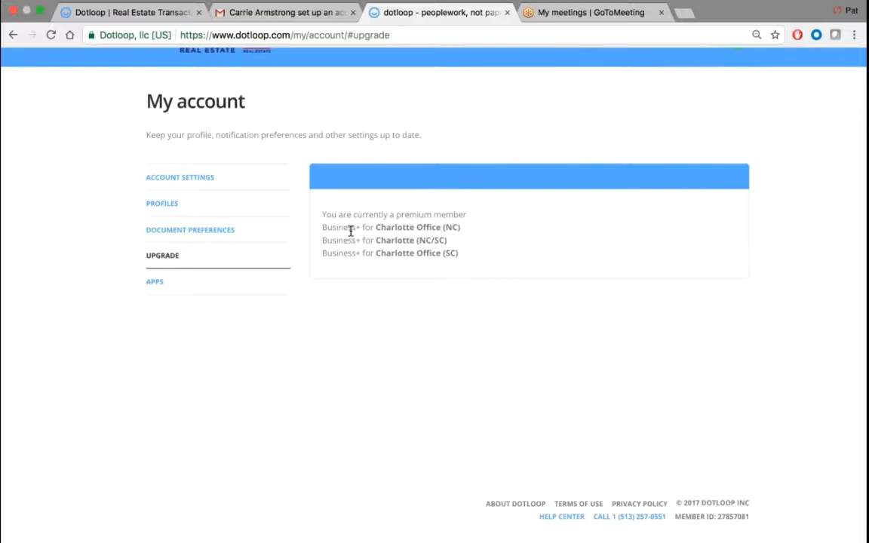
{"action": "scroll", "coordinate": [351, 231], "scroll_direction": "up", "scroll_amount": 2}
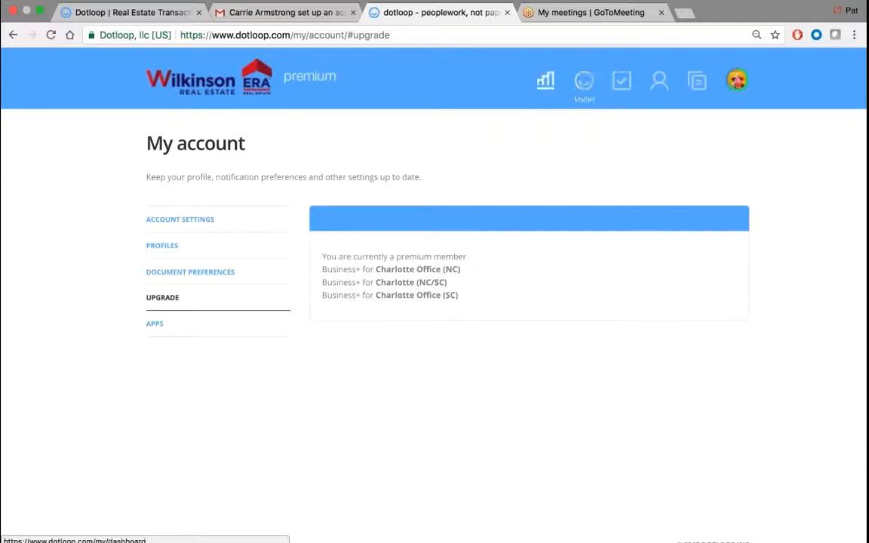
- Return to the Loops overview via the Wilkinson ERA logo and start a new loop
{"action": "left_click", "coordinate": [213, 89]}
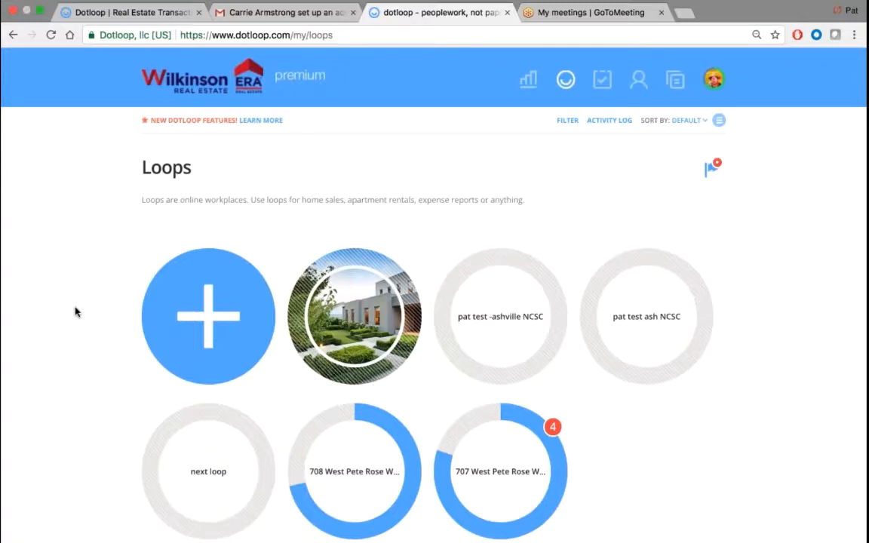
{"action": "left_click", "coordinate": [183, 284]}
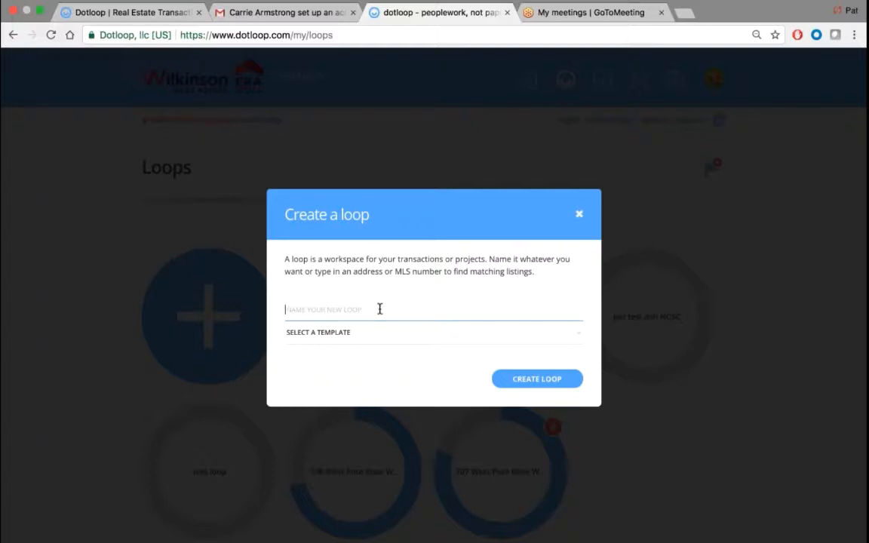
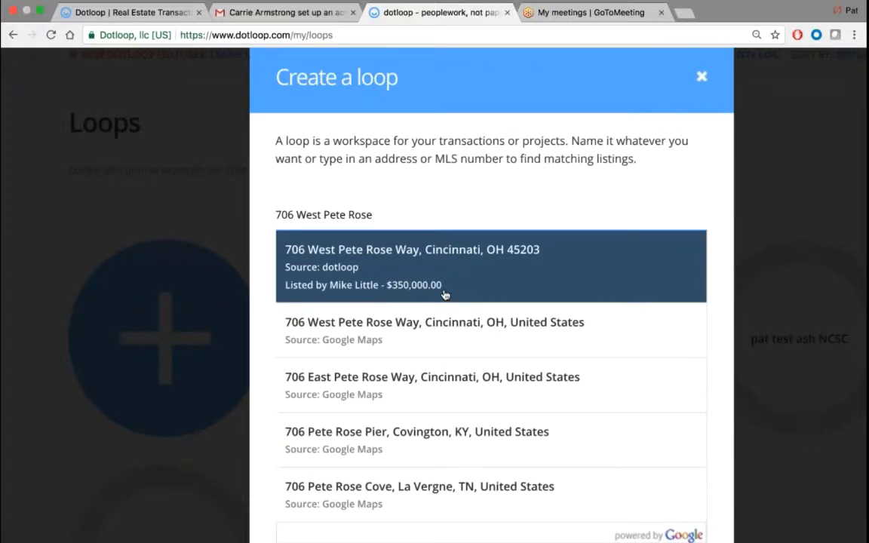
{"action": "left_click", "coordinate": [392, 269]}
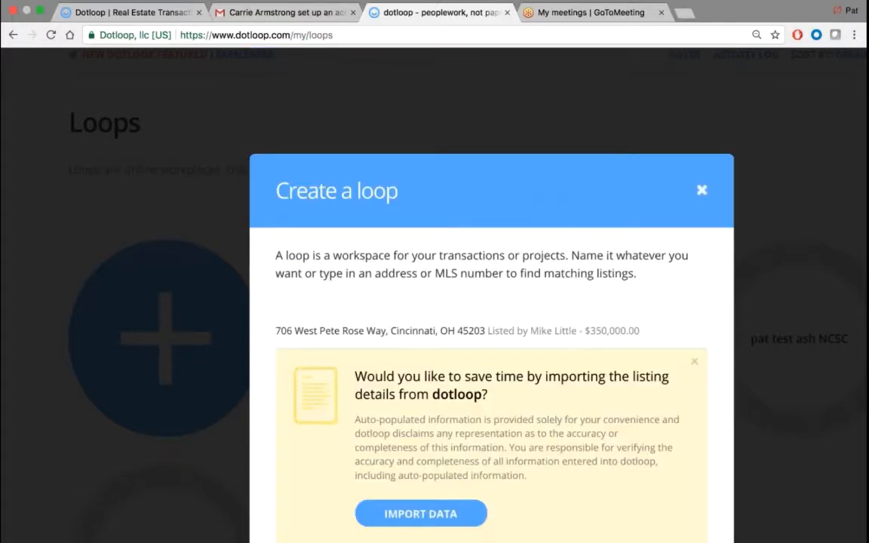
{"action": "scroll", "coordinate": [492, 348], "scroll_direction": "down", "scroll_amount": 1}
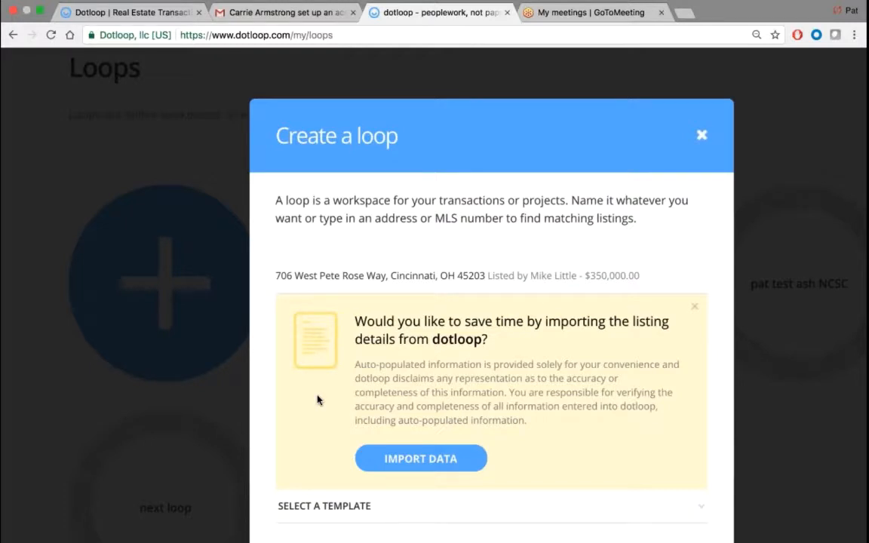
{"action": "left_click", "coordinate": [694, 306]}
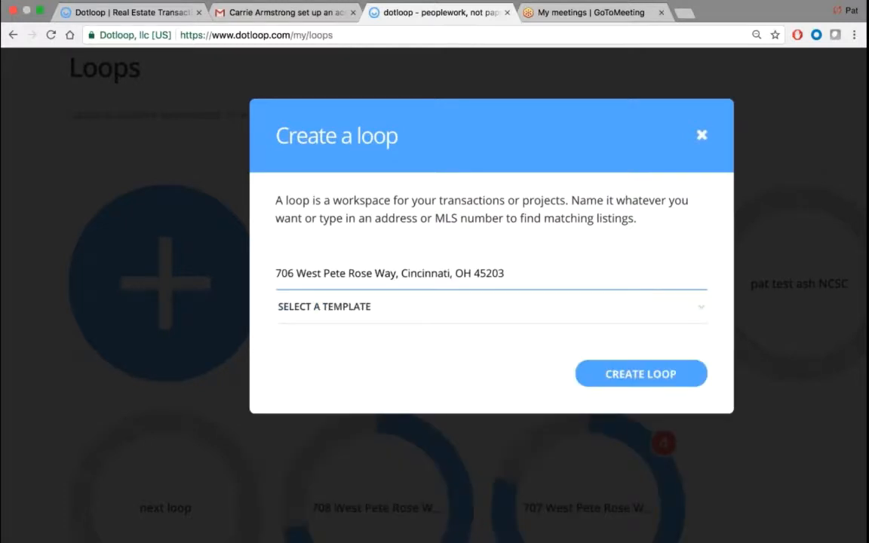
{"action": "left_click_drag", "start_coordinate": [505, 273], "coordinate": [377, 274]}
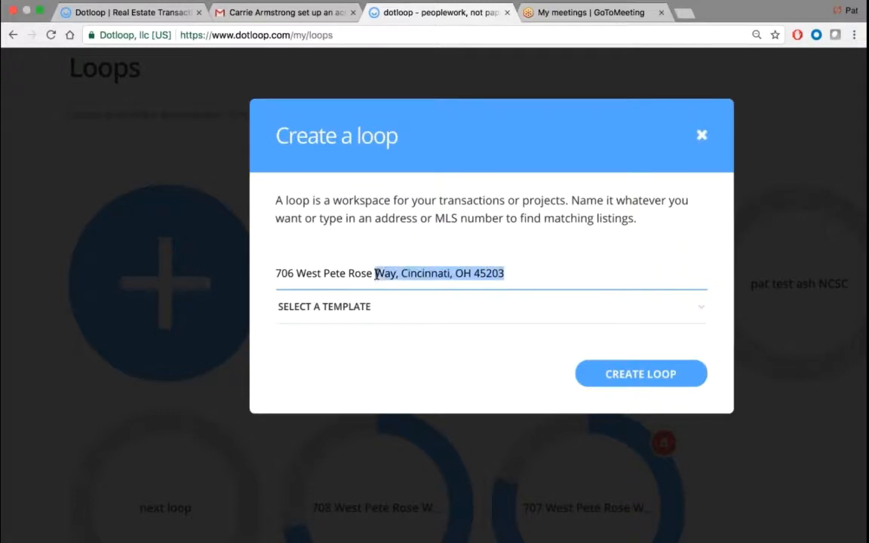
{"action": "key", "text": "BackSpace"}
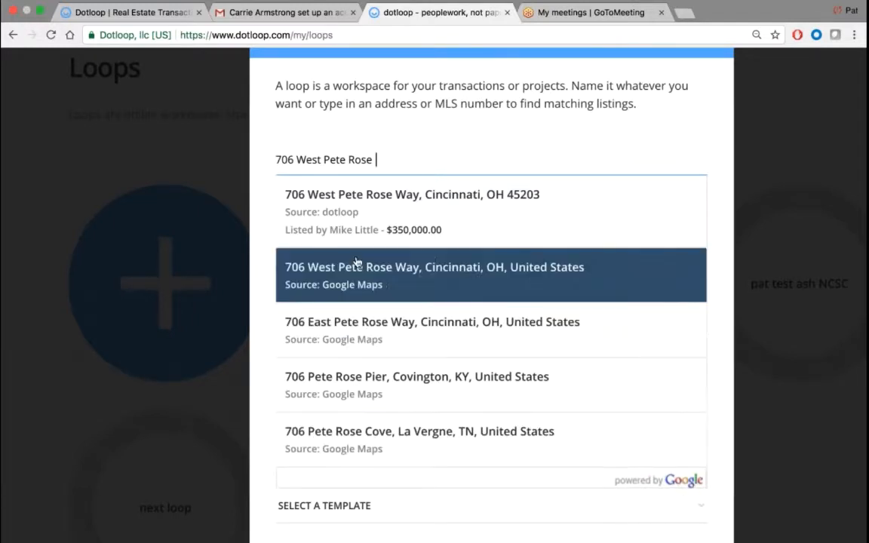
{"action": "left_click", "coordinate": [396, 282]}
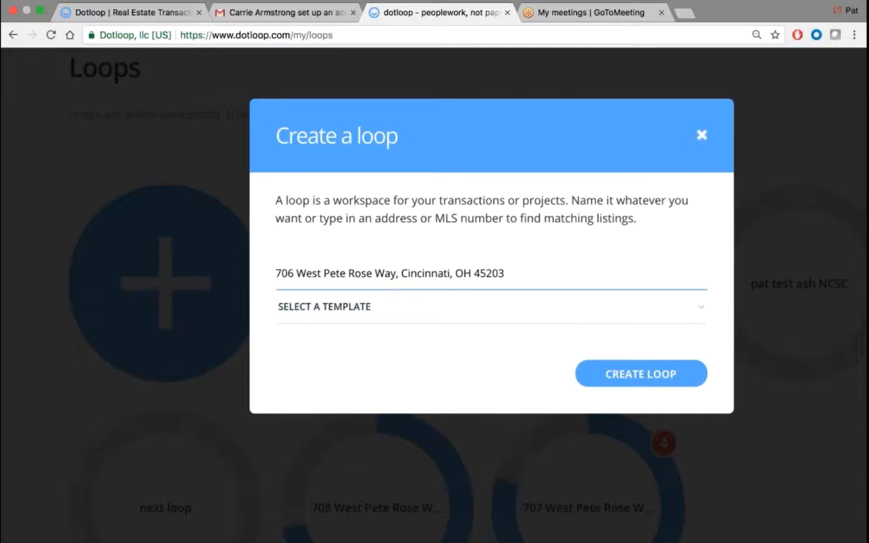
{"action": "key", "text": "Tab"}
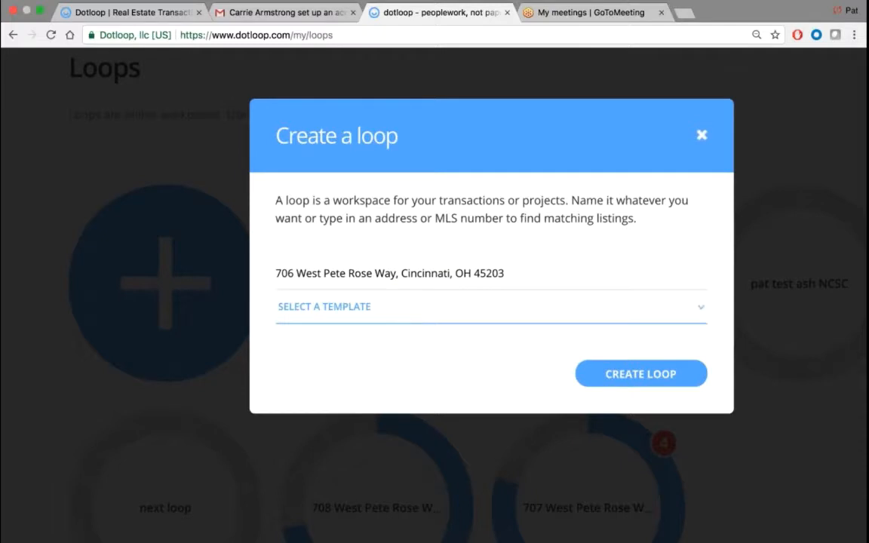
- Choose the NC RESIDENTIAL LISTING LOOP template and create the loop
{"action": "left_click", "coordinate": [390, 310]}
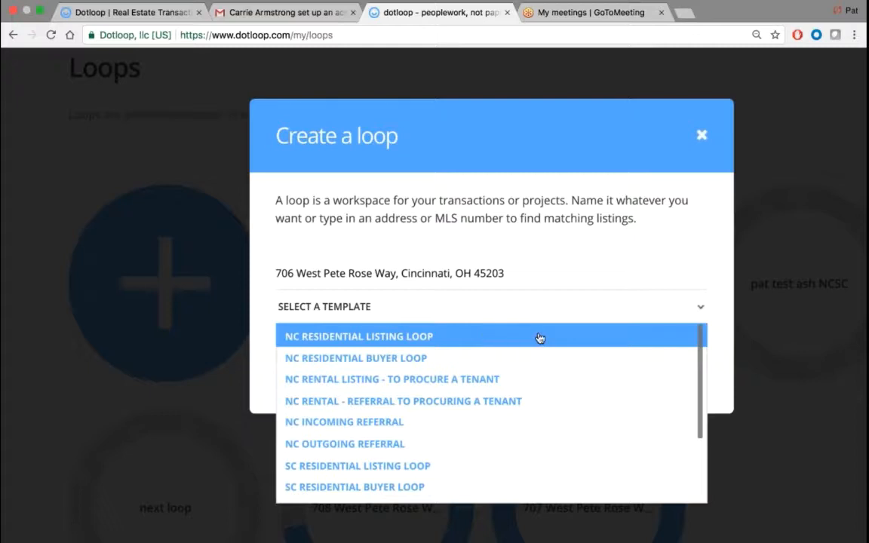
{"action": "scroll", "coordinate": [540, 338], "scroll_direction": "down", "scroll_amount": 3}
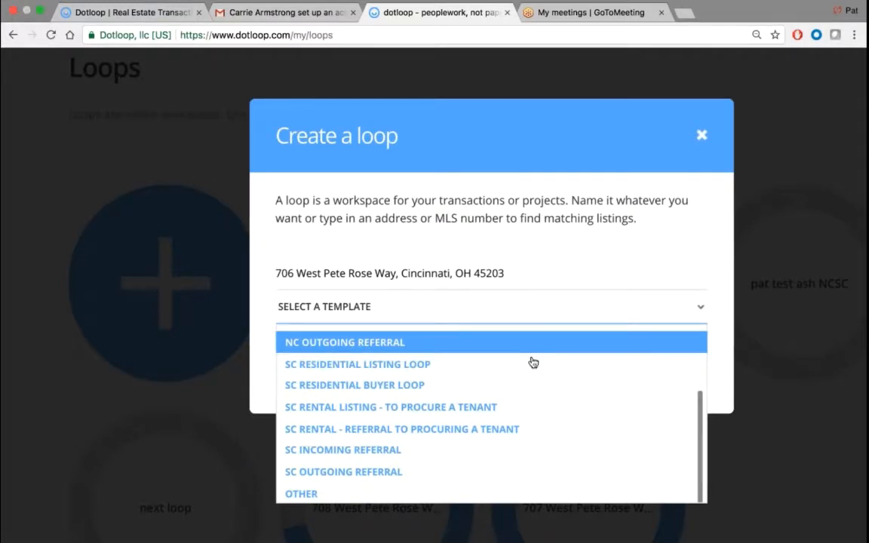
{"action": "scroll", "coordinate": [512, 469], "scroll_direction": "up", "scroll_amount": 6}
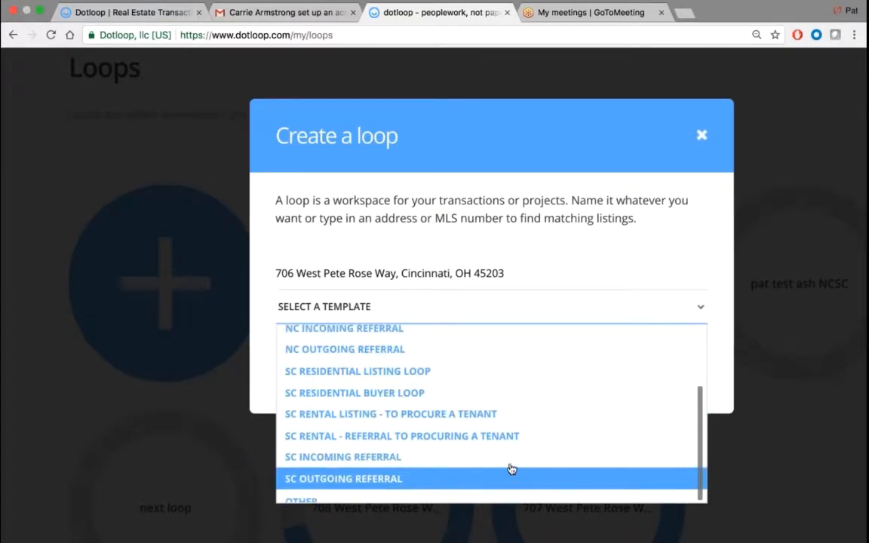
{"action": "scroll", "coordinate": [649, 377], "scroll_direction": "down", "scroll_amount": 5}
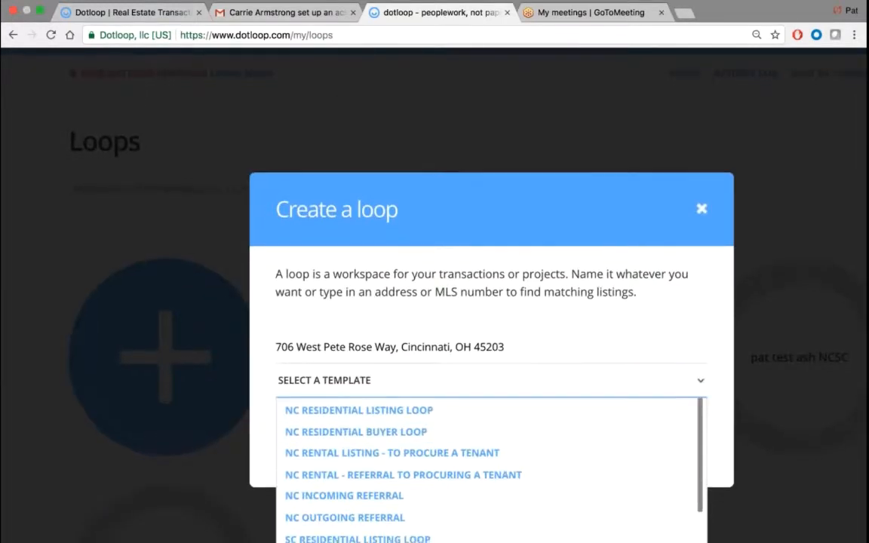
{"action": "scroll", "coordinate": [617, 407], "scroll_direction": "up", "scroll_amount": 3}
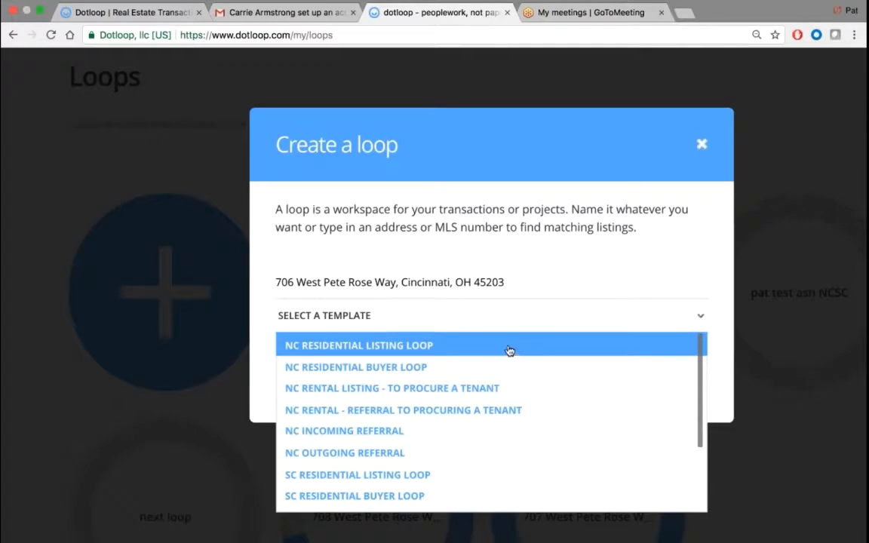
{"action": "left_click", "coordinate": [397, 349]}
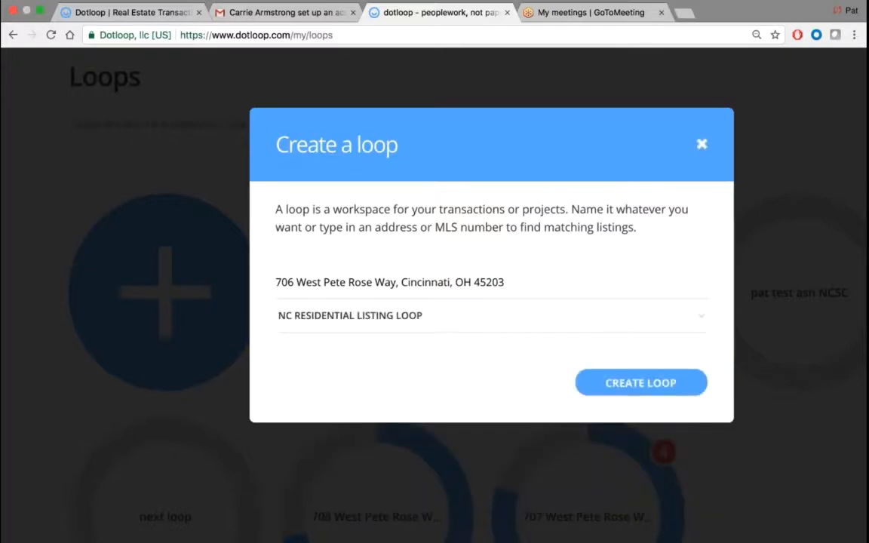
{"action": "left_click", "coordinate": [619, 384]}
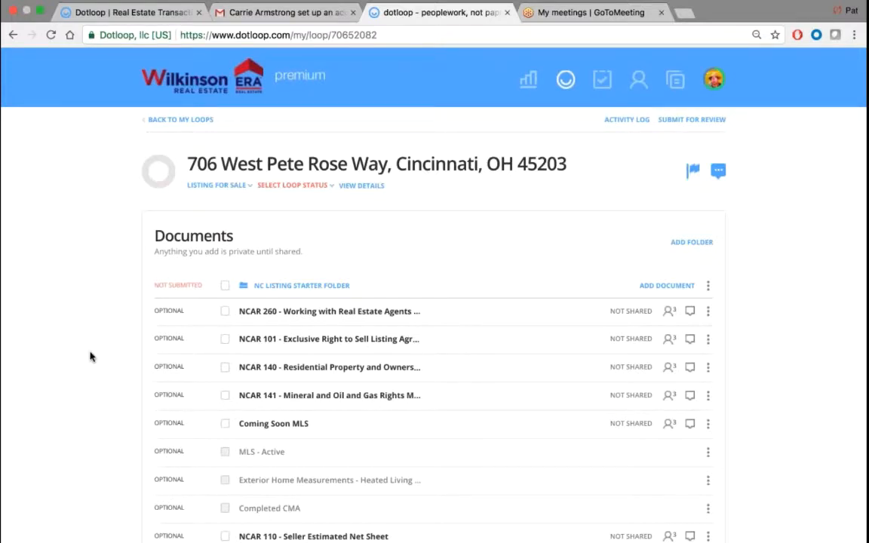
- Scroll through the new loop's NC Listing Starter Folder documents and back to the top
{"action": "scroll", "coordinate": [94, 347], "scroll_direction": "down", "scroll_amount": 5}
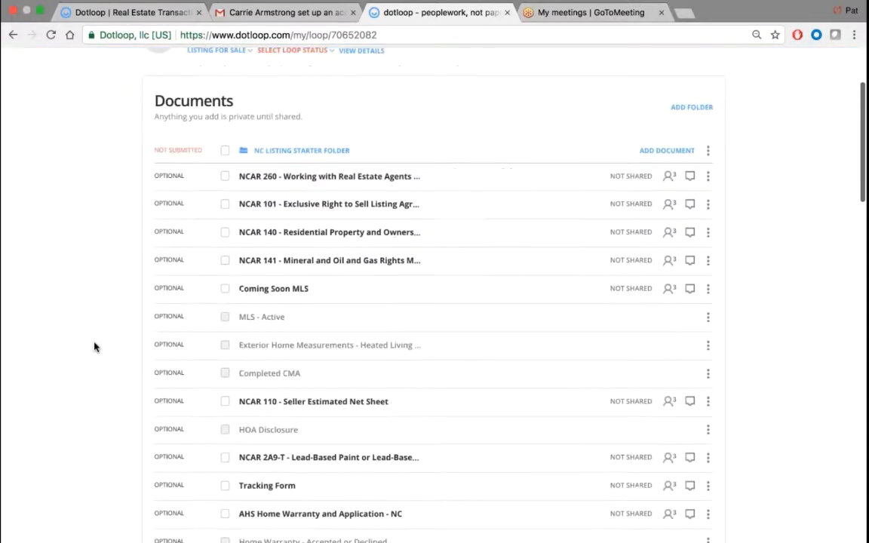
{"action": "scroll", "coordinate": [324, 332], "scroll_direction": "down", "scroll_amount": 3}
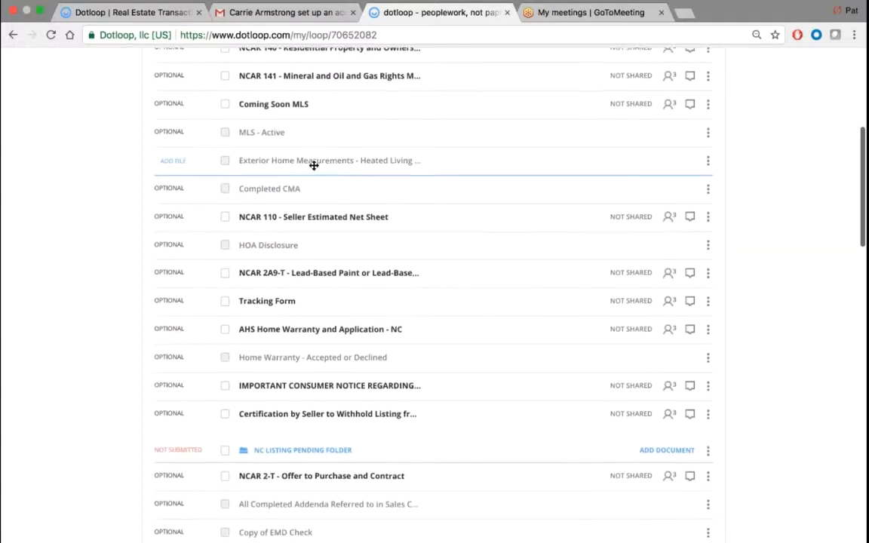
{"action": "scroll", "coordinate": [315, 155], "scroll_direction": "up", "scroll_amount": 1}
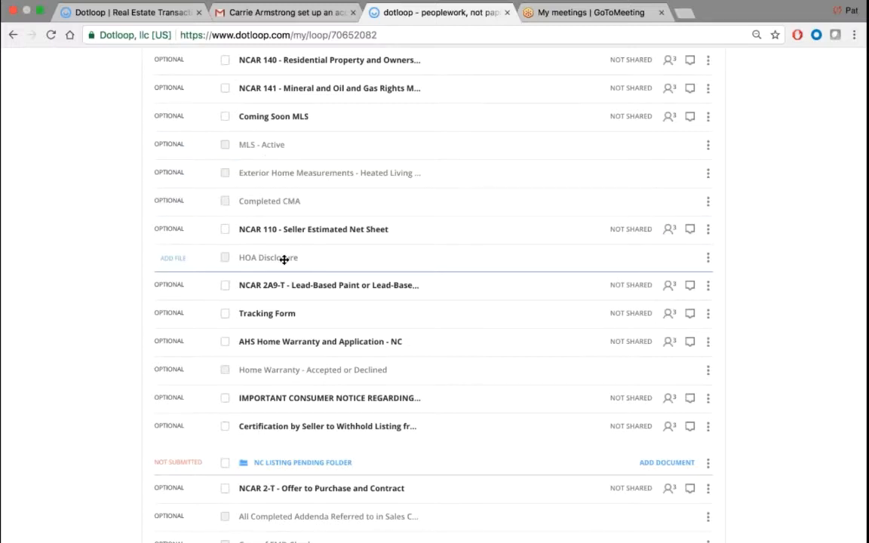
{"action": "scroll", "coordinate": [80, 212], "scroll_direction": "up", "scroll_amount": 5}
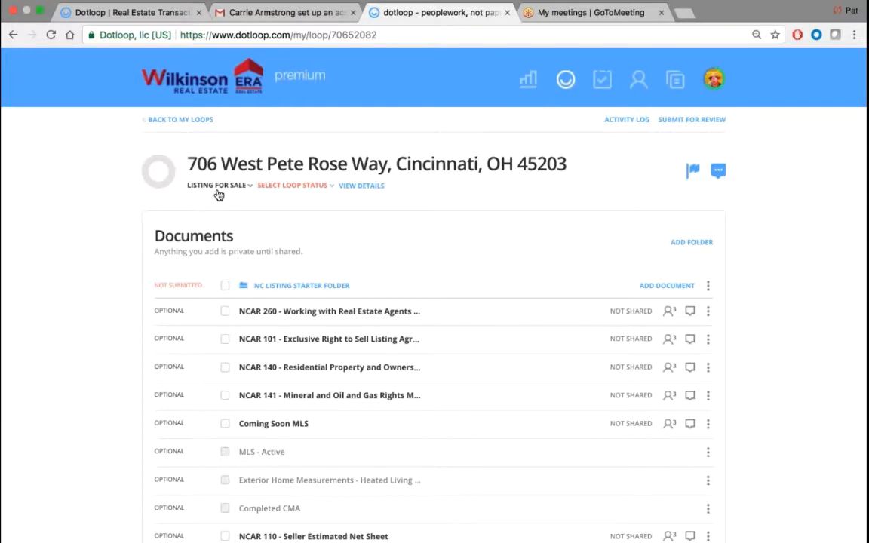
- Set the loop status to PRE-LISTING
{"action": "left_click", "coordinate": [292, 185]}
{"action": "left_click", "coordinate": [287, 191]}
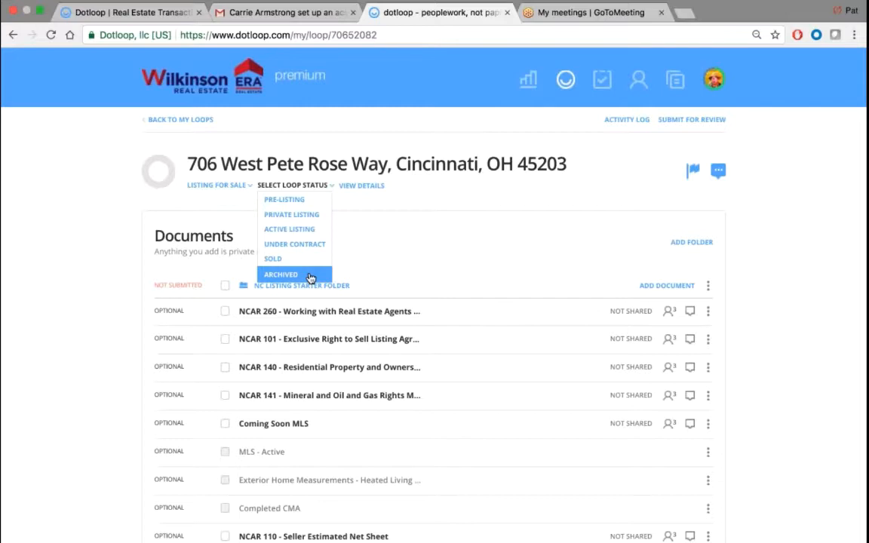
{"action": "left_click", "coordinate": [311, 201]}
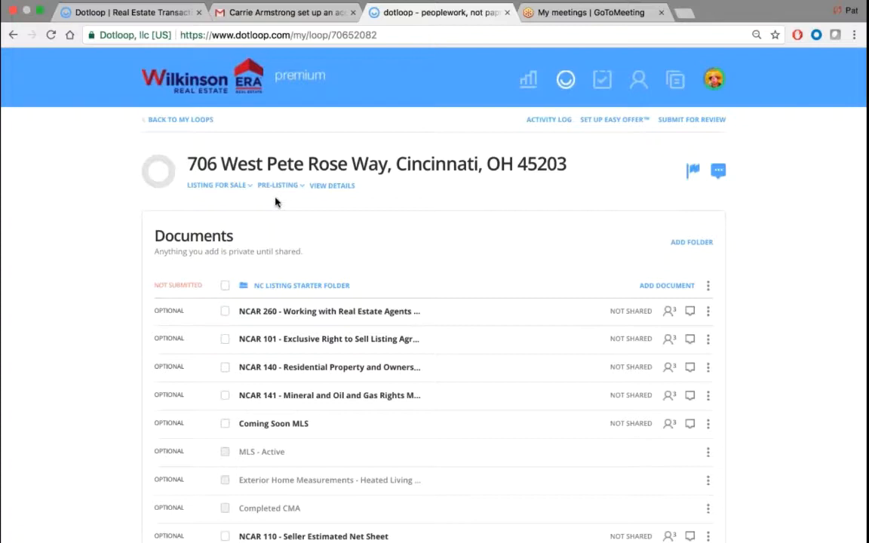
{"action": "left_click", "coordinate": [335, 191]}
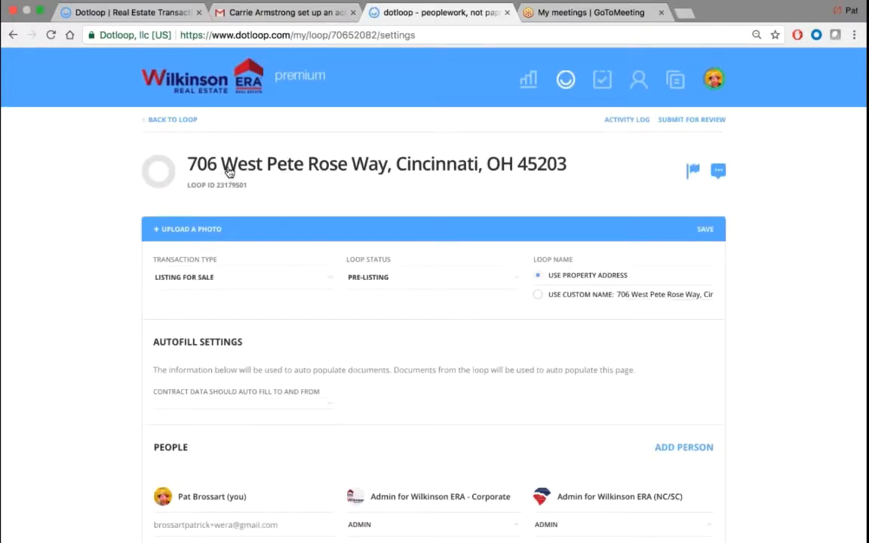
{"action": "left_click", "coordinate": [270, 171]}
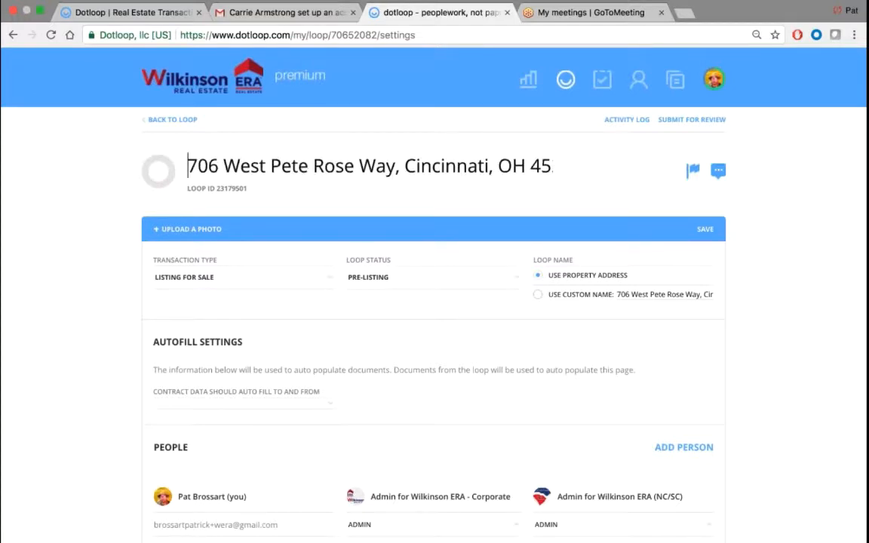
{"action": "type", "text": "MR SMith"}
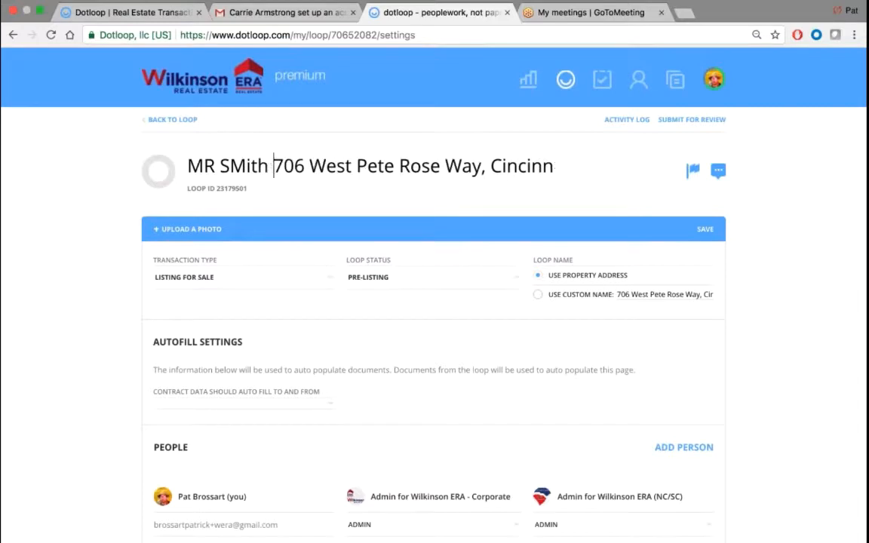
{"action": "key", "text": "BackSpace"}
{"action": "key", "text": "BackSpace"}
{"action": "key", "text": "BackSpace"}
{"action": "key", "text": "BackSpace"}
{"action": "key", "text": "BackSpace"}
{"action": "key", "text": "BackSpace"}
{"action": "key", "text": "BackSpace"}
{"action": "key", "text": "BackSpace"}
{"action": "key", "text": "BackSpace"}
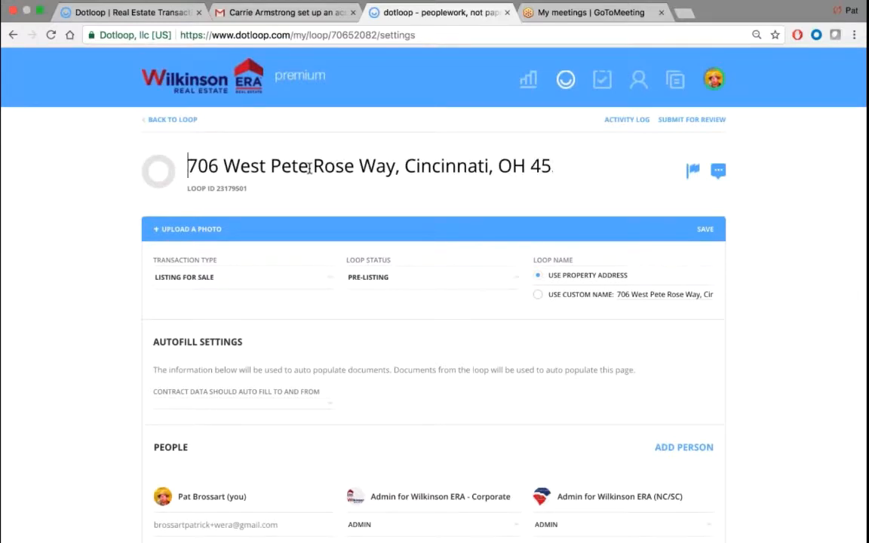
{"action": "left_click", "coordinate": [77, 178]}
{"action": "scroll", "coordinate": [88, 176], "scroll_direction": "down", "scroll_amount": 5}
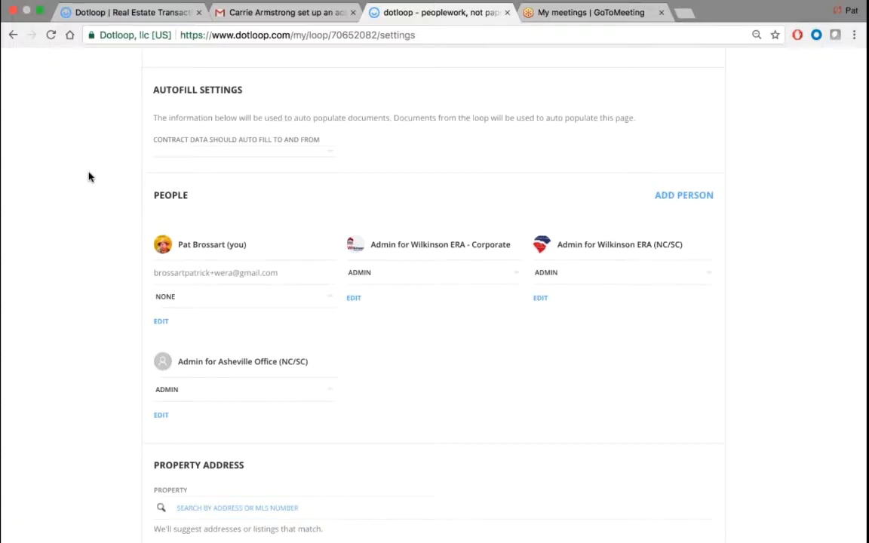
{"action": "scroll", "coordinate": [89, 177], "scroll_direction": "down", "scroll_amount": 1}
{"action": "left_click_drag", "start_coordinate": [198, 152], "coordinate": [154, 151]}
{"action": "scroll", "coordinate": [434, 294], "scroll_direction": "down", "scroll_amount": 10}
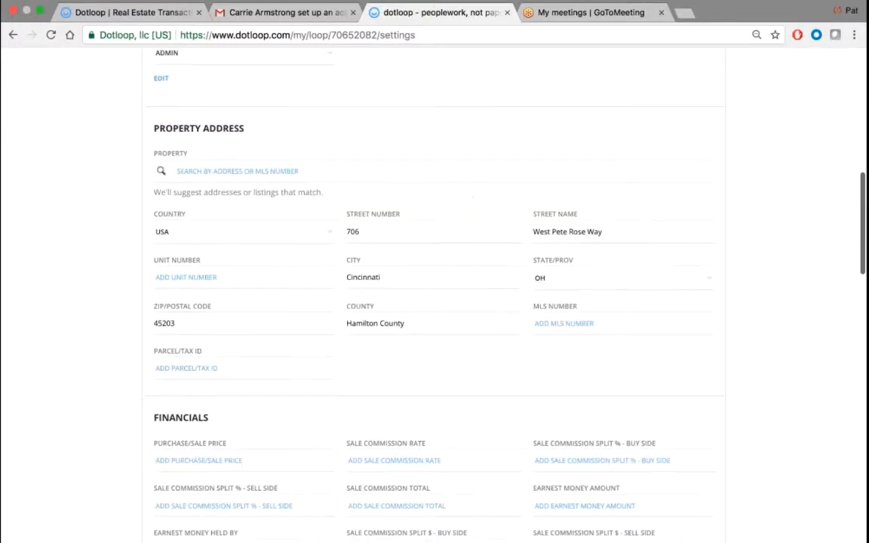
{"action": "scroll", "coordinate": [434, 295], "scroll_direction": "down", "scroll_amount": 10}
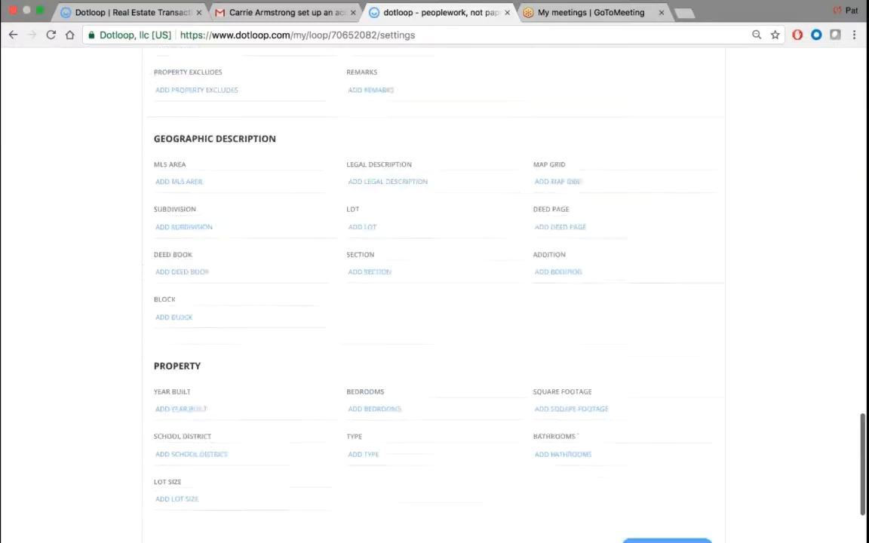
{"action": "scroll", "coordinate": [434, 294], "scroll_direction": "up", "scroll_amount": 20}
{"action": "scroll", "coordinate": [434, 294], "scroll_direction": "up", "scroll_amount": 10}
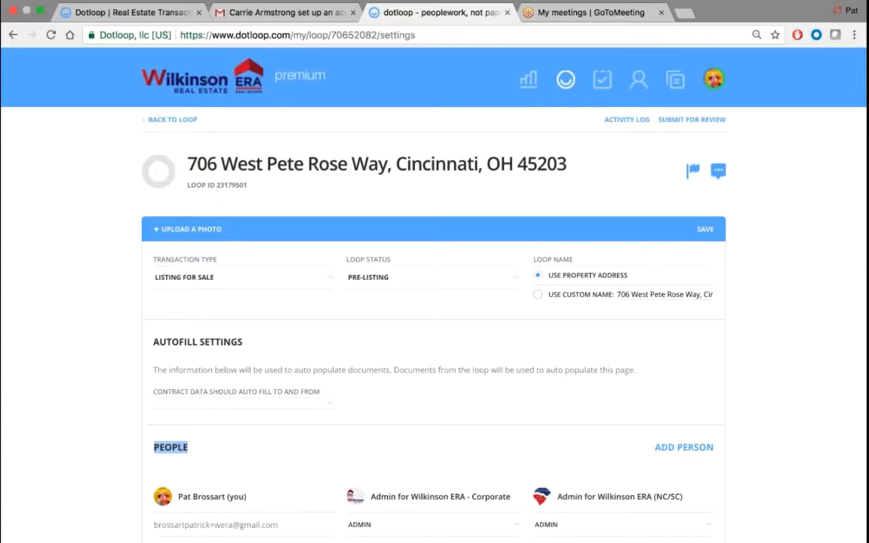
{"action": "scroll", "coordinate": [435, 302], "scroll_direction": "down", "scroll_amount": 15}
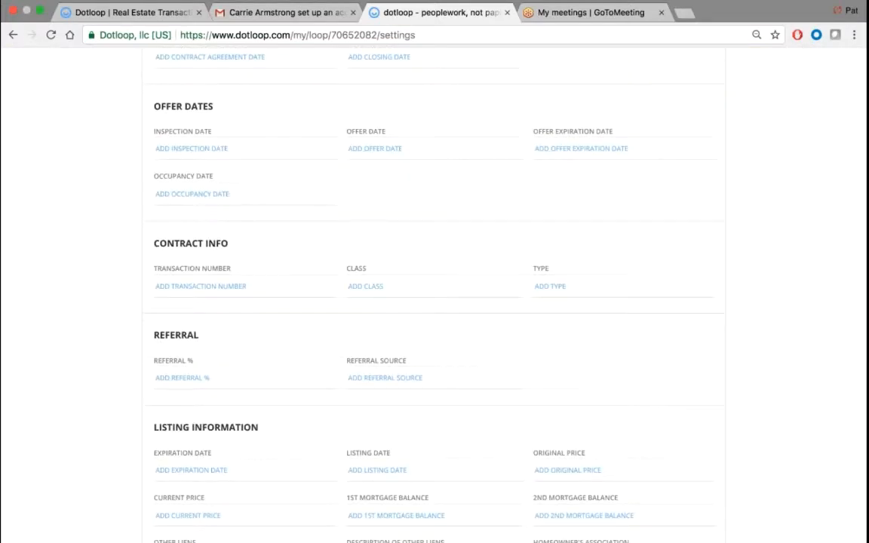
{"action": "scroll", "coordinate": [435, 302], "scroll_direction": "up", "scroll_amount": 15}
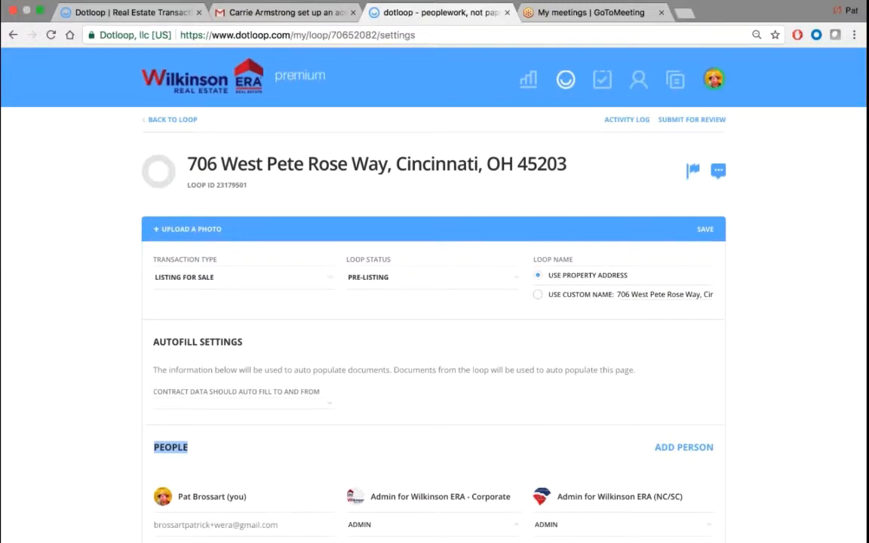
{"action": "left_click", "coordinate": [155, 119]}
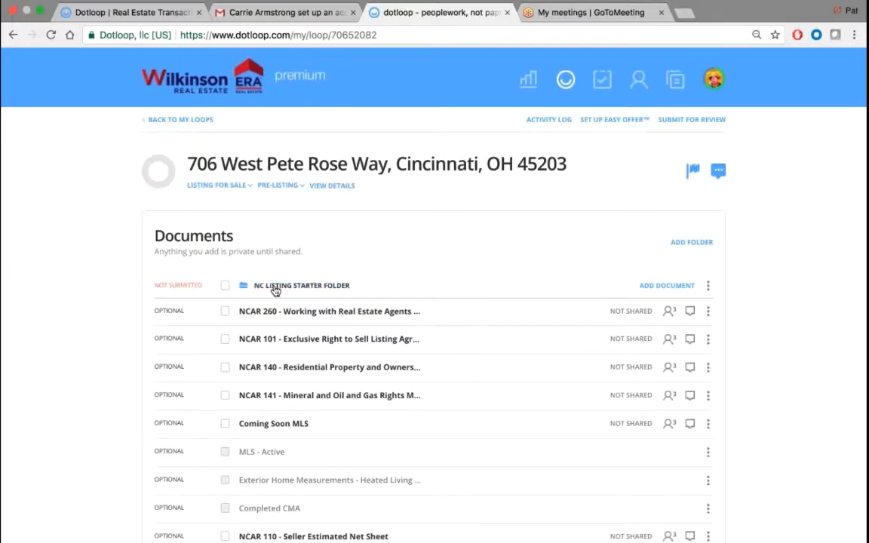
- Collapse the NC Listing Starter, Pending and Closing folders, then scroll down to People and Tasks
{"action": "left_click", "coordinate": [305, 286]}
{"action": "scroll", "coordinate": [305, 286], "scroll_direction": "down", "scroll_amount": 3}
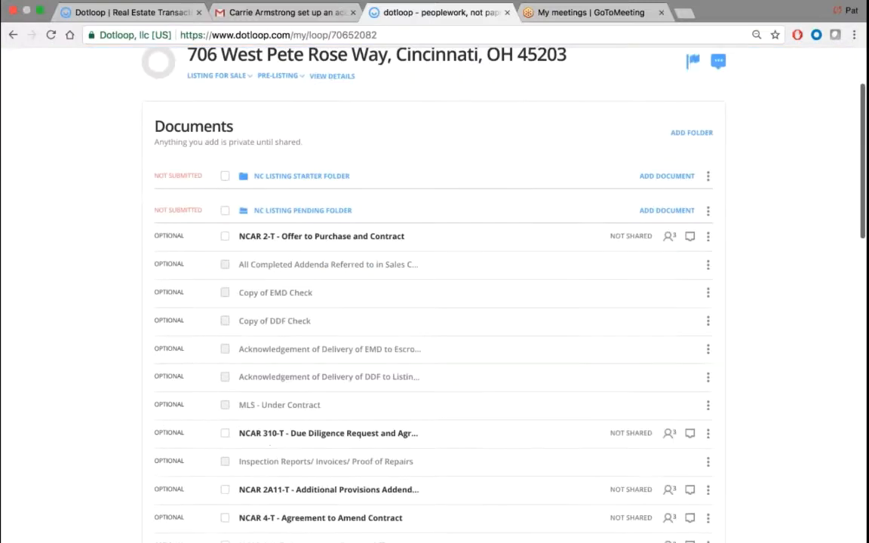
{"action": "left_click", "coordinate": [443, 195]}
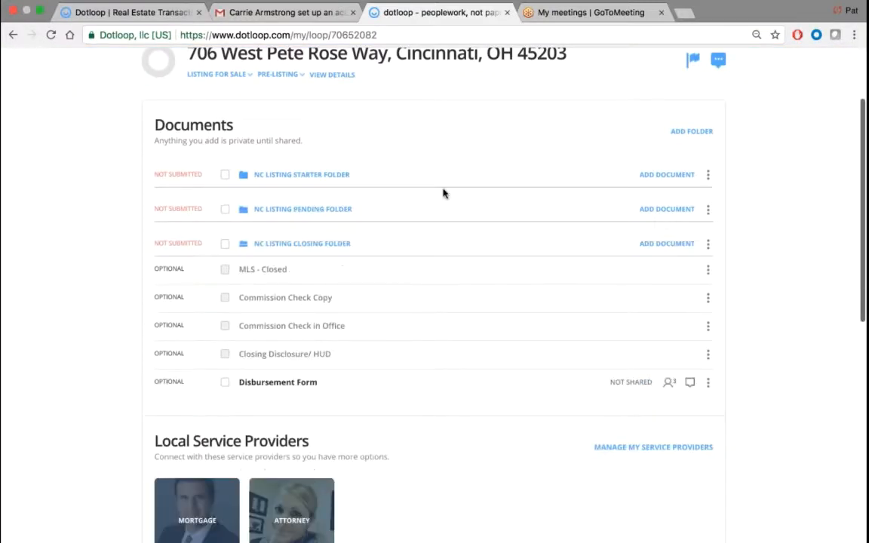
{"action": "left_click", "coordinate": [324, 244]}
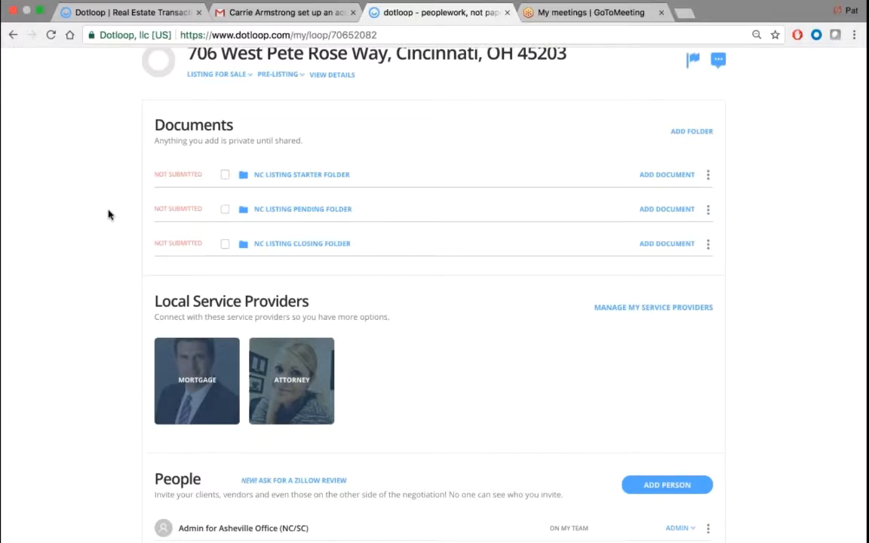
{"action": "scroll", "coordinate": [109, 214], "scroll_direction": "down", "scroll_amount": 5}
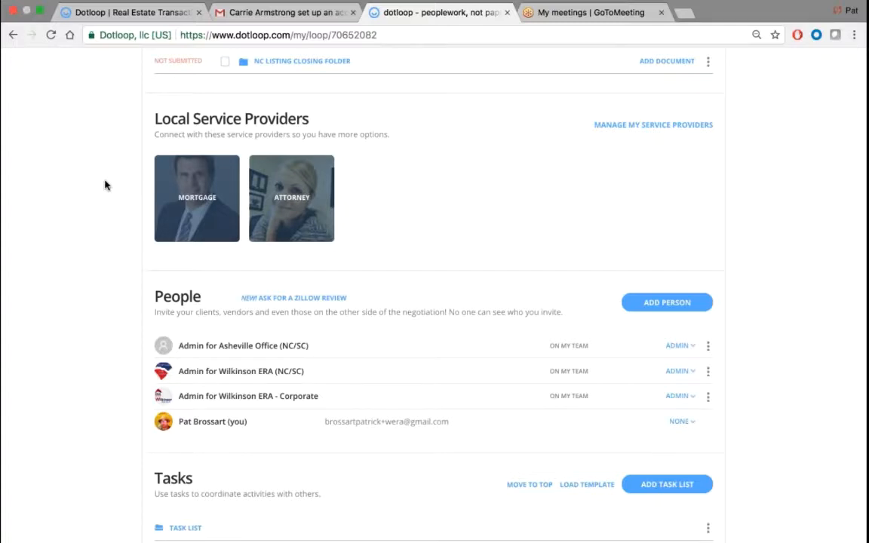
{"action": "scroll", "coordinate": [105, 185], "scroll_direction": "down", "scroll_amount": 3}
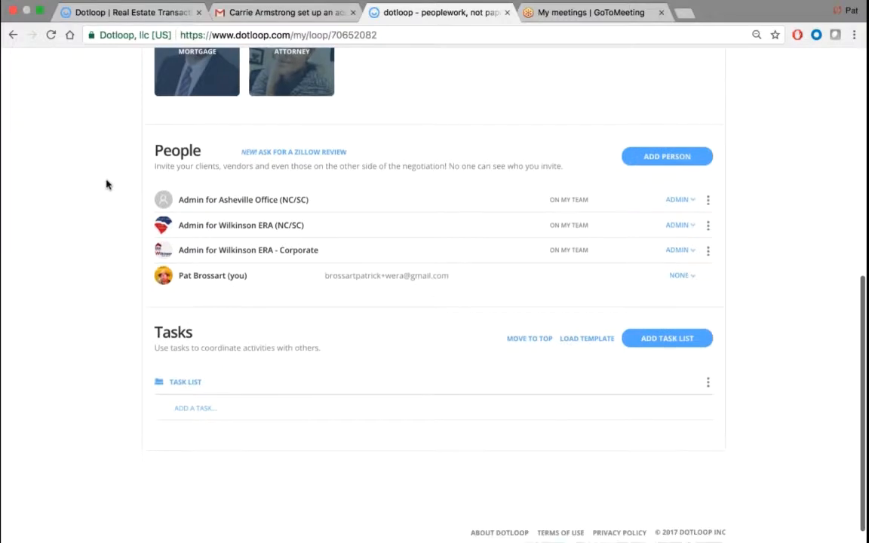
{"action": "double_click", "coordinate": [177, 151]}
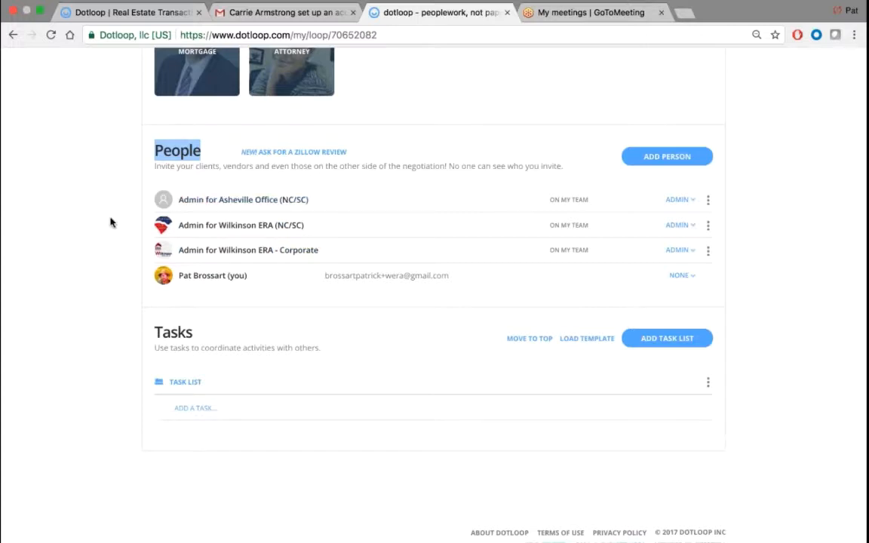
{"action": "scroll", "coordinate": [109, 223], "scroll_direction": "down", "scroll_amount": 1}
{"action": "double_click", "coordinate": [173, 304]}
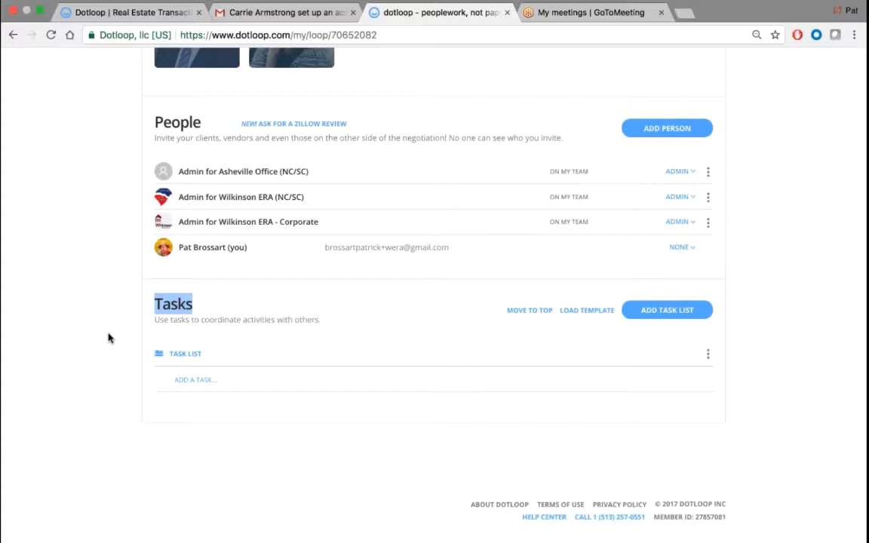
- Add the task 'set the listing appointment', renaming it to fix the misspelled 'appoinment'
{"action": "left_click", "coordinate": [200, 379]}
{"action": "type", "text": "set th"}
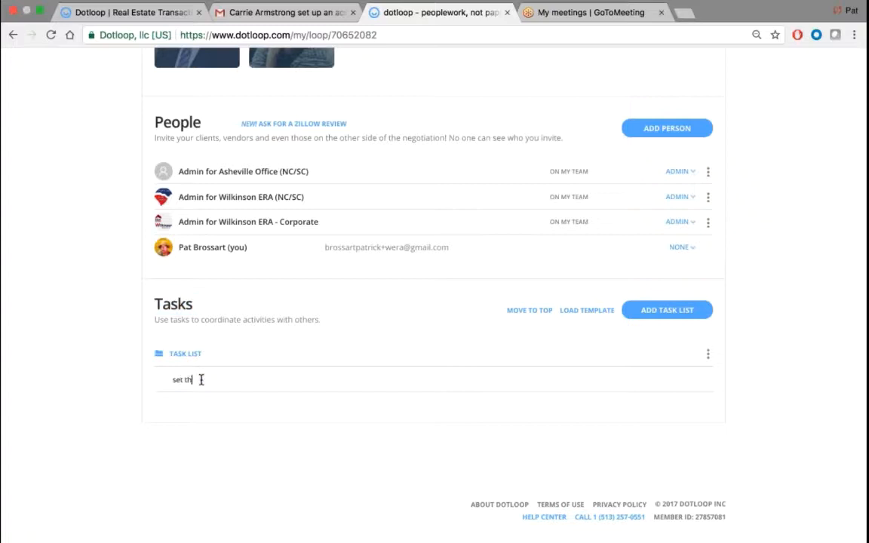
{"action": "type", "text": "e listing appoinment"}
{"action": "key", "text": "Return"}
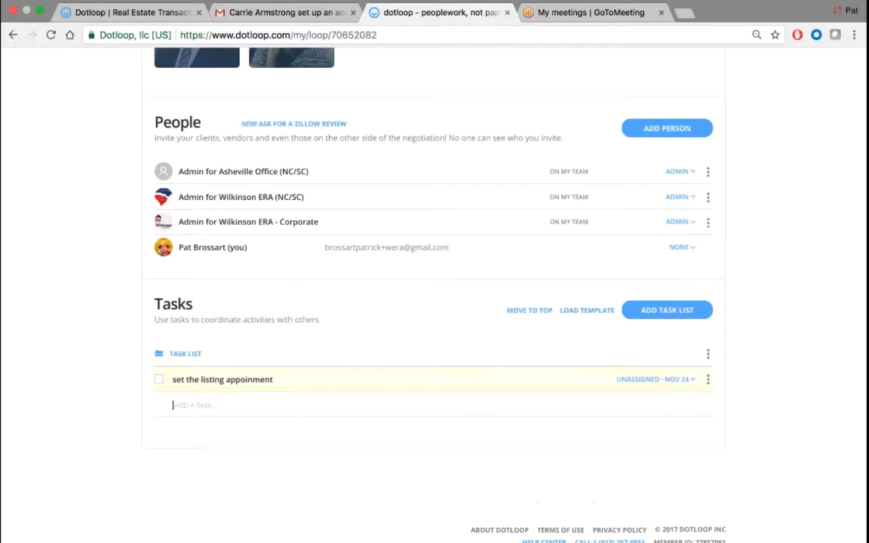
{"action": "left_click", "coordinate": [677, 380]}
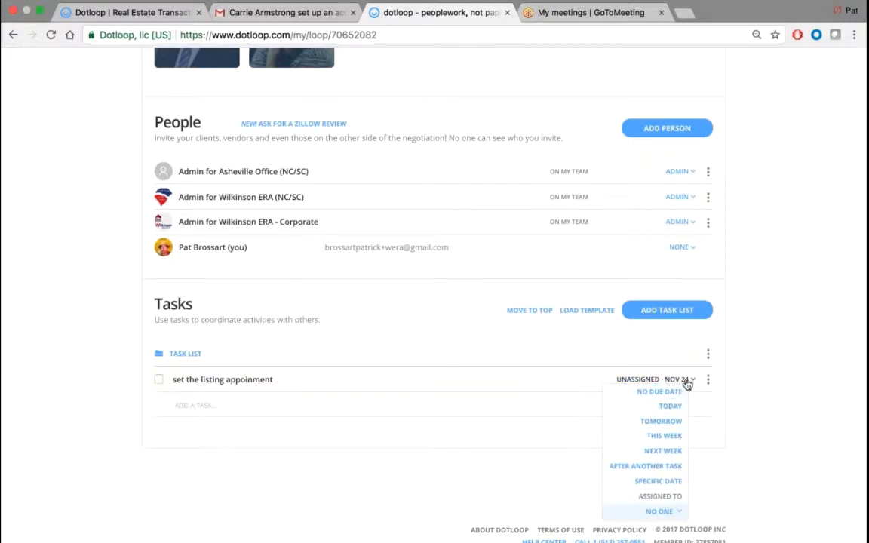
{"action": "left_click", "coordinate": [708, 380]}
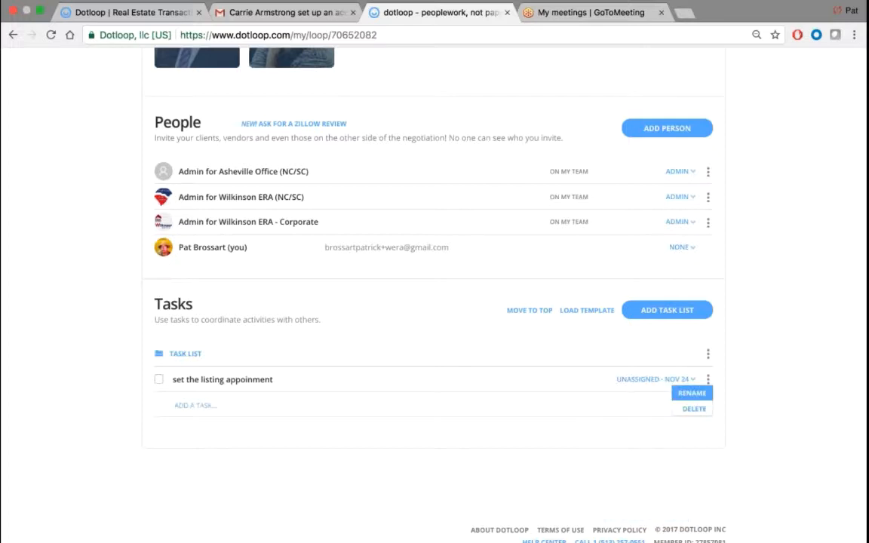
{"action": "left_click", "coordinate": [691, 394]}
{"action": "left_click", "coordinate": [243, 380]}
{"action": "type", "text": "t"}
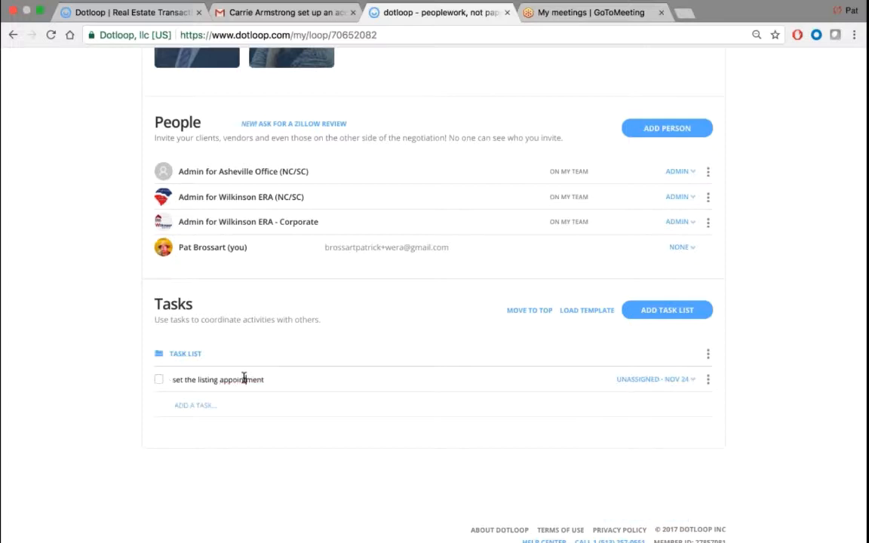
{"action": "key", "text": "Return"}
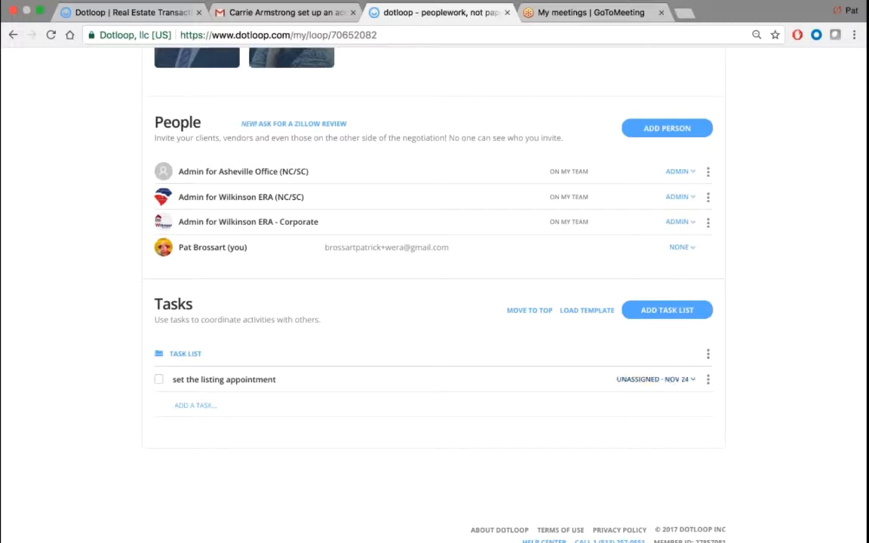
- Give the listing appointment task a specific due date of Nov 27
{"action": "left_click", "coordinate": [677, 382]}
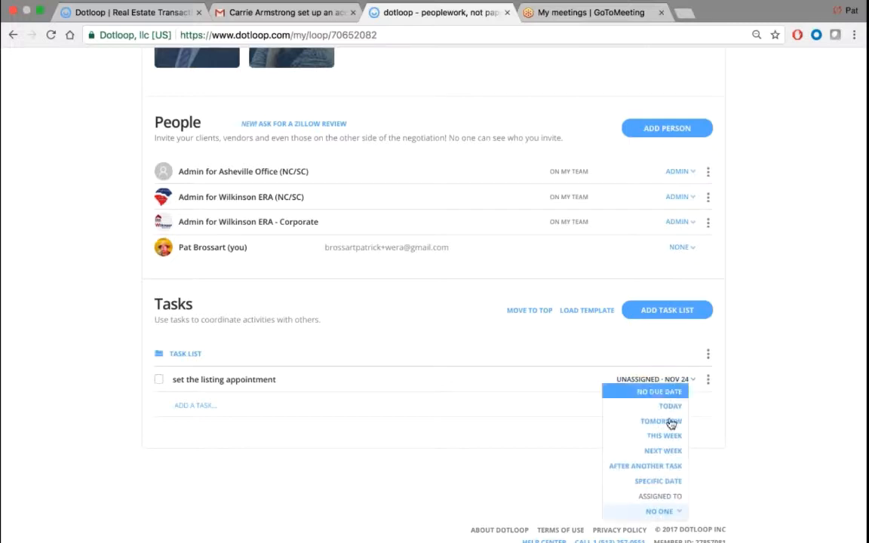
{"action": "left_click", "coordinate": [663, 485]}
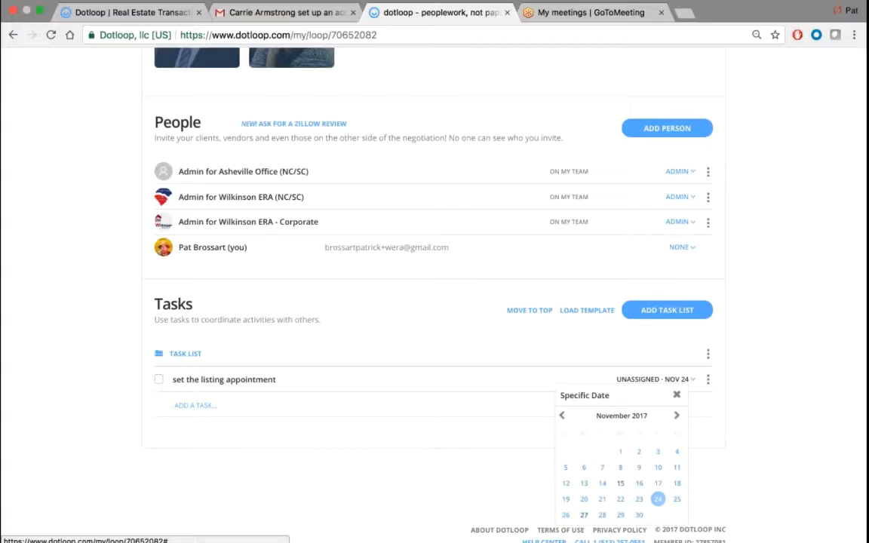
{"action": "left_click", "coordinate": [584, 515]}
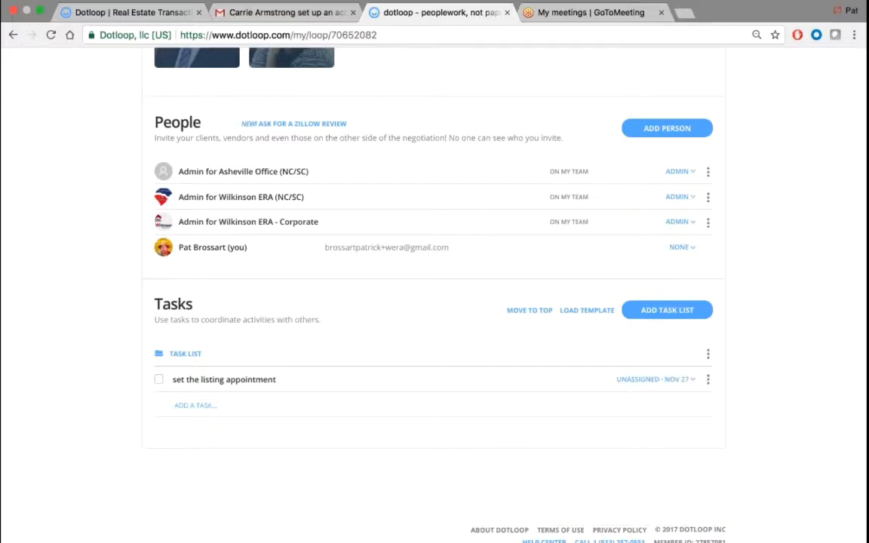
{"action": "left_click", "coordinate": [654, 379]}
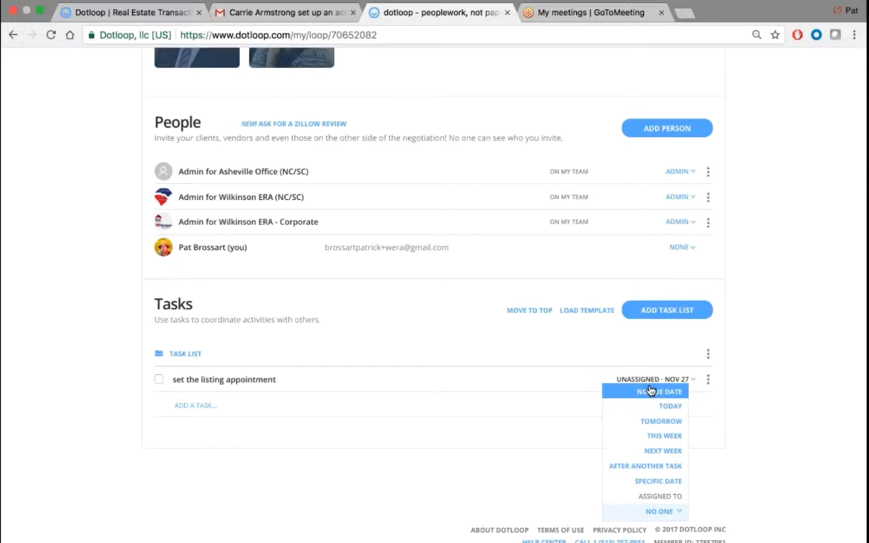
{"action": "left_click", "coordinate": [190, 406]}
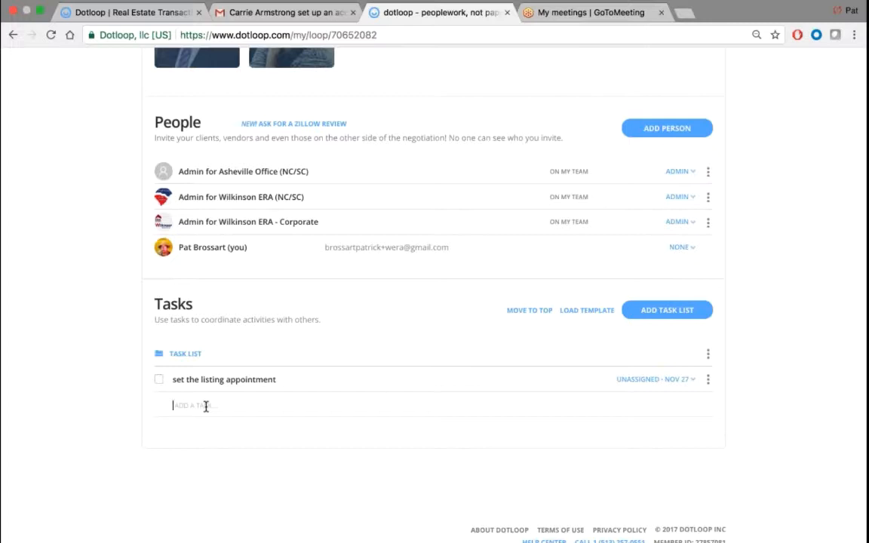
- Add the tasks 'put out the yard' and 'lockbox', leaving their due dates unchanged
{"action": "type", "text": "put out the yard"}
{"action": "key", "text": "Return"}
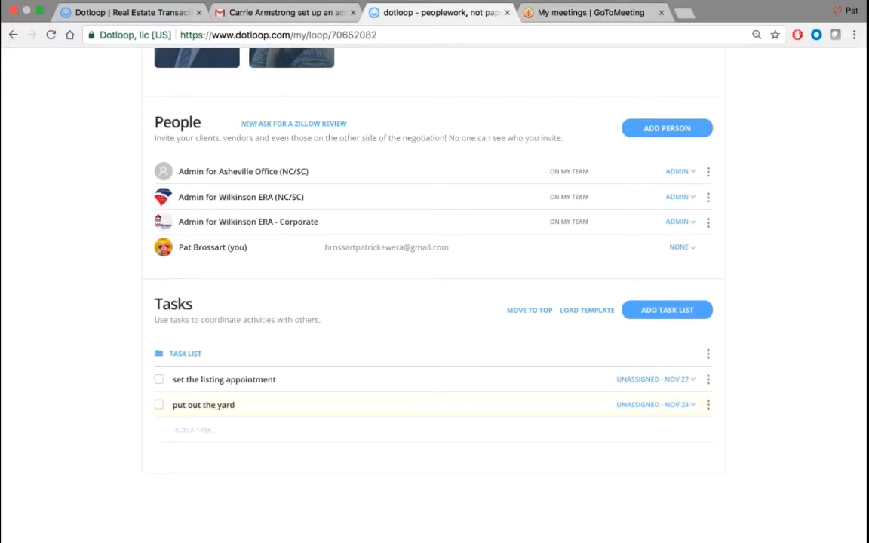
{"action": "type", "text": "lockbox"}
{"action": "key", "text": "Return"}
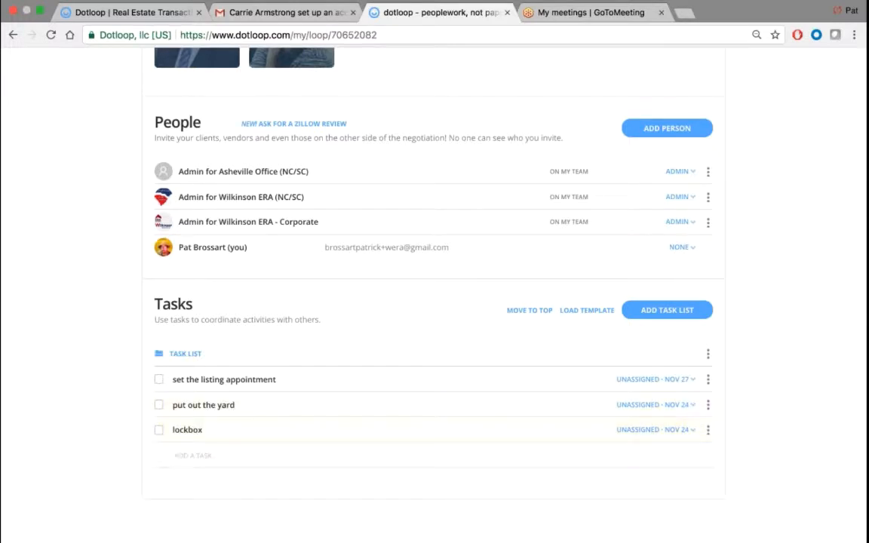
{"action": "left_click", "coordinate": [685, 406]}
{"action": "scroll", "coordinate": [686, 409], "scroll_direction": "down", "scroll_amount": 2}
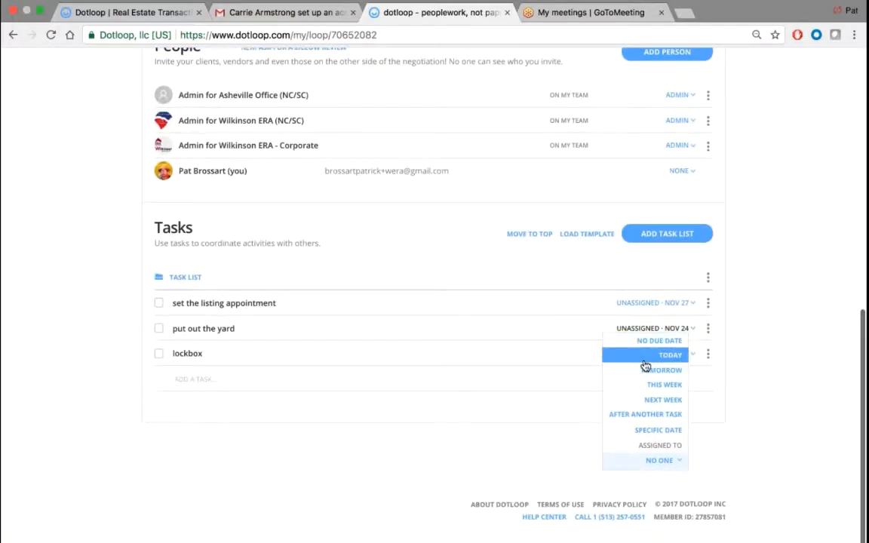
{"action": "left_click", "coordinate": [791, 325]}
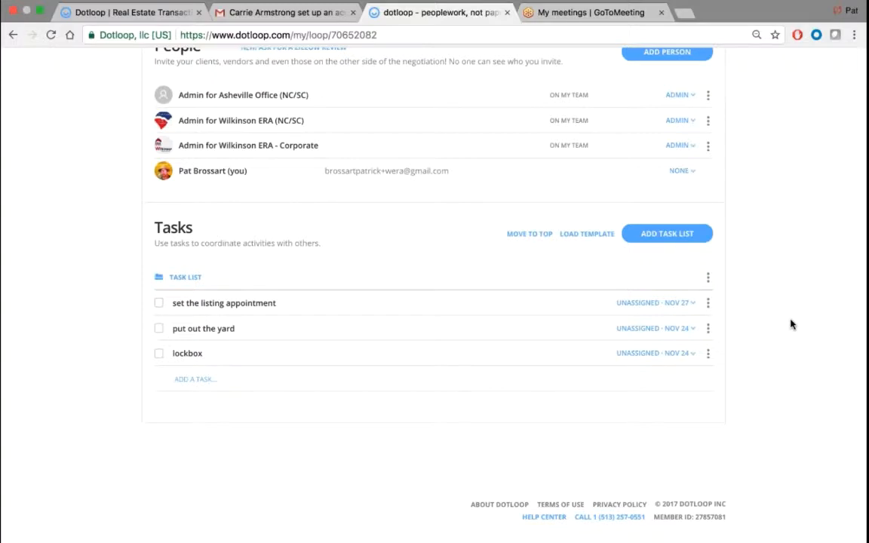
- Check off lockbox, put out the yard and set the listing appointment as complete
{"action": "left_click", "coordinate": [159, 355]}
{"action": "left_click", "coordinate": [159, 329]}
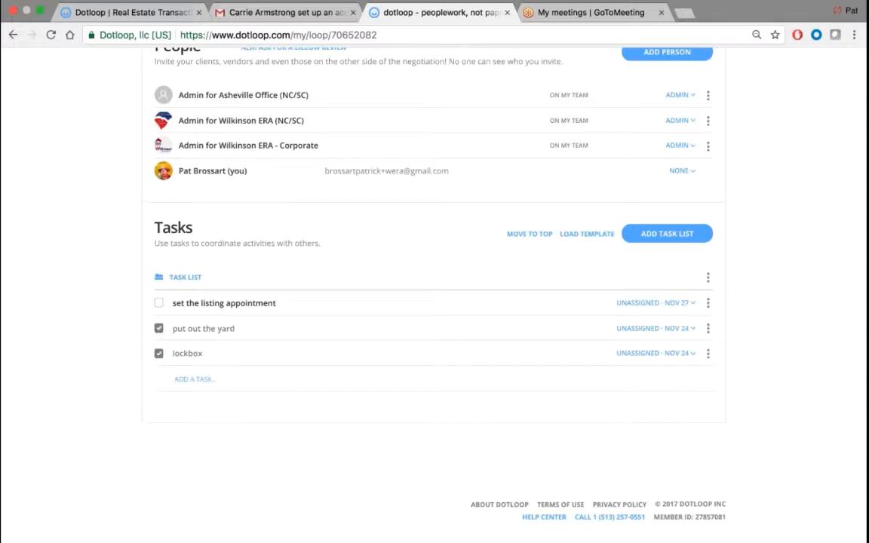
{"action": "left_click", "coordinate": [159, 302]}
{"action": "left_click", "coordinate": [678, 354]}
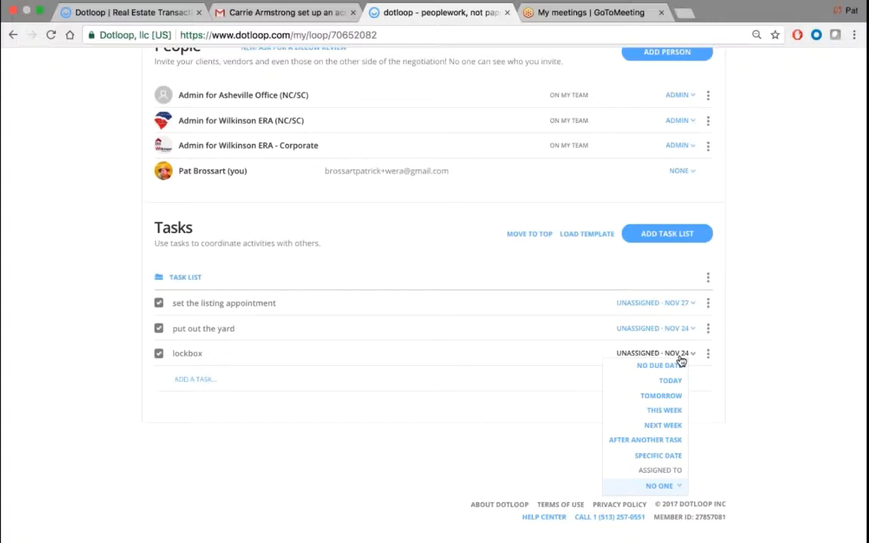
{"action": "left_click", "coordinate": [743, 335]}
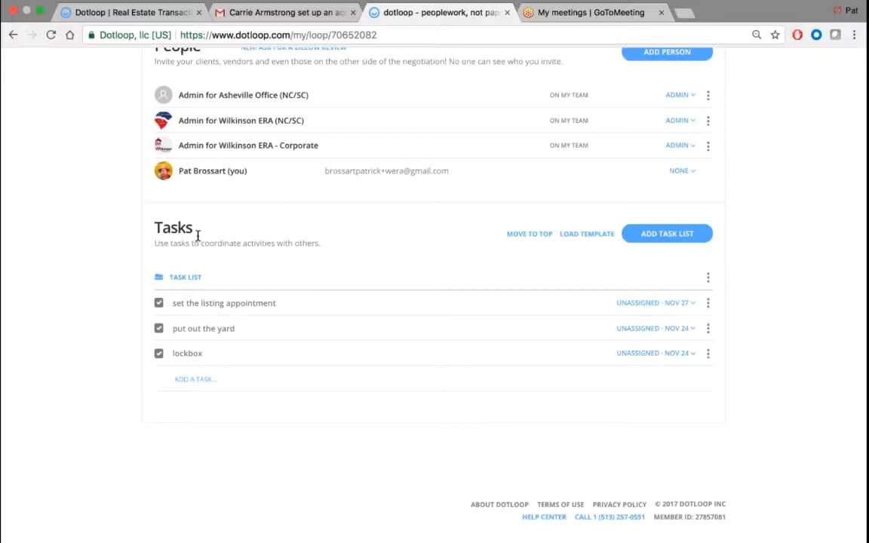
- Add a 'dukeenergy.com' task and follow its link to the Duke Energy site
{"action": "left_click", "coordinate": [195, 379]}
{"action": "type", "text": "dukeenergy.com"}
{"action": "key", "text": "Return"}
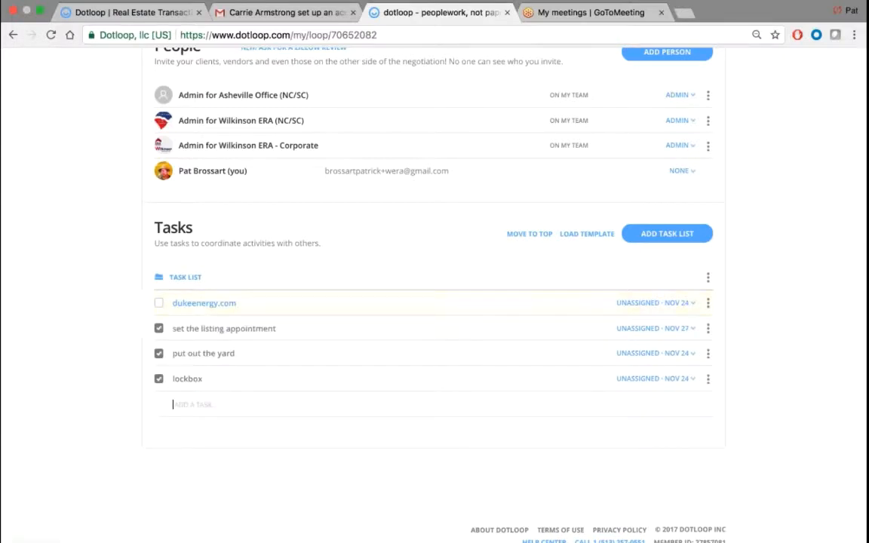
{"action": "left_click", "coordinate": [204, 303]}
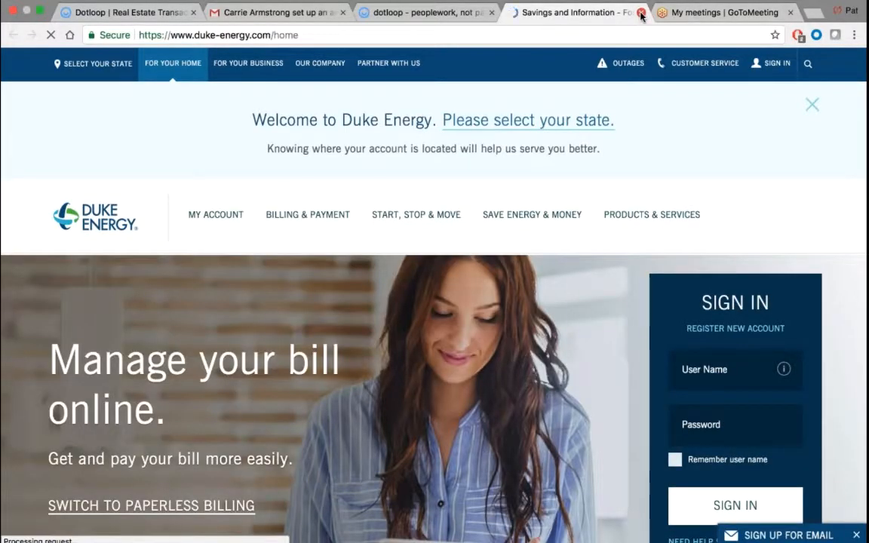
- Close the Duke Energy tab to return to the Dotloop task list
{"action": "left_click", "coordinate": [641, 14]}
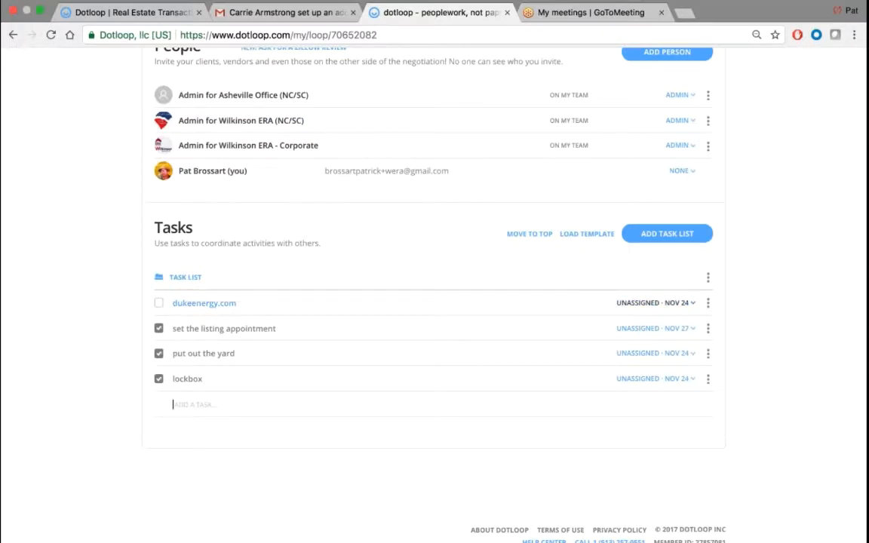
- Check off the dukeenergy.com task so all four tasks are complete
{"action": "left_click", "coordinate": [642, 302]}
{"action": "left_click", "coordinate": [708, 303]}
{"action": "left_click", "coordinate": [653, 303]}
{"action": "left_click", "coordinate": [708, 277]}
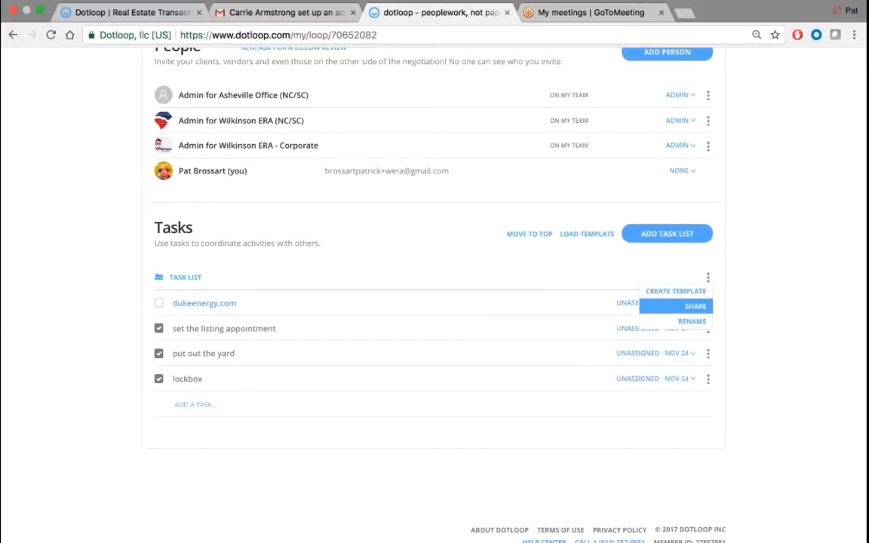
{"action": "left_click", "coordinate": [629, 303]}
{"action": "left_click", "coordinate": [757, 297]}
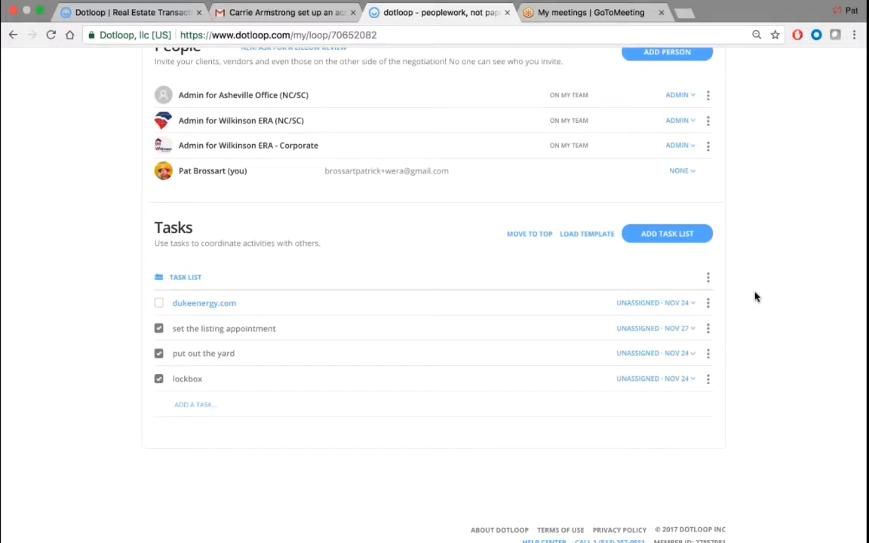
{"action": "left_click", "coordinate": [159, 302]}
- Scroll up to the People section and highlight its heading
{"action": "scroll", "coordinate": [123, 282], "scroll_direction": "up", "scroll_amount": 3}
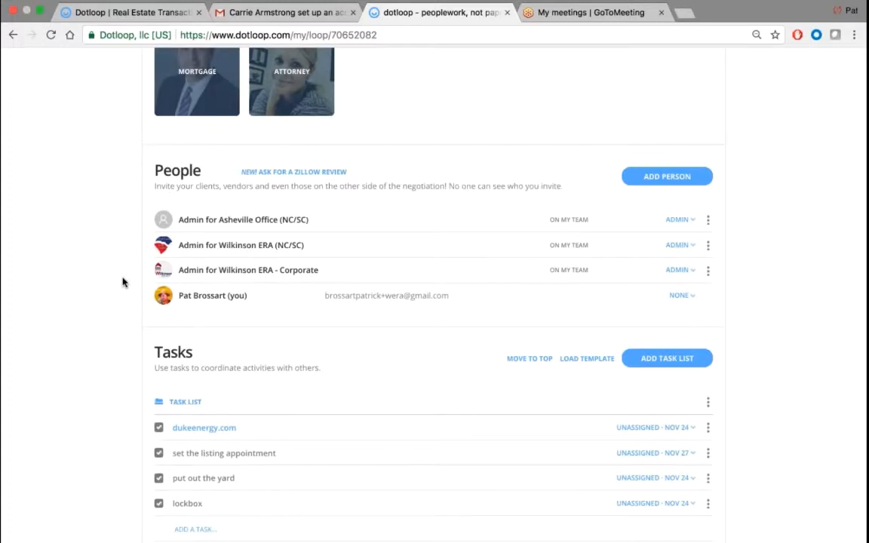
{"action": "scroll", "coordinate": [129, 268], "scroll_direction": "up", "scroll_amount": 1}
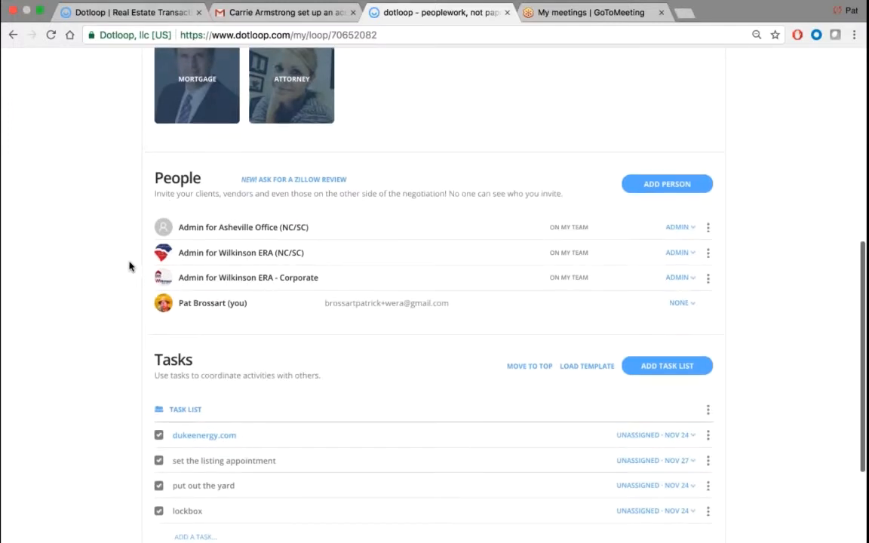
{"action": "double_click", "coordinate": [193, 178]}
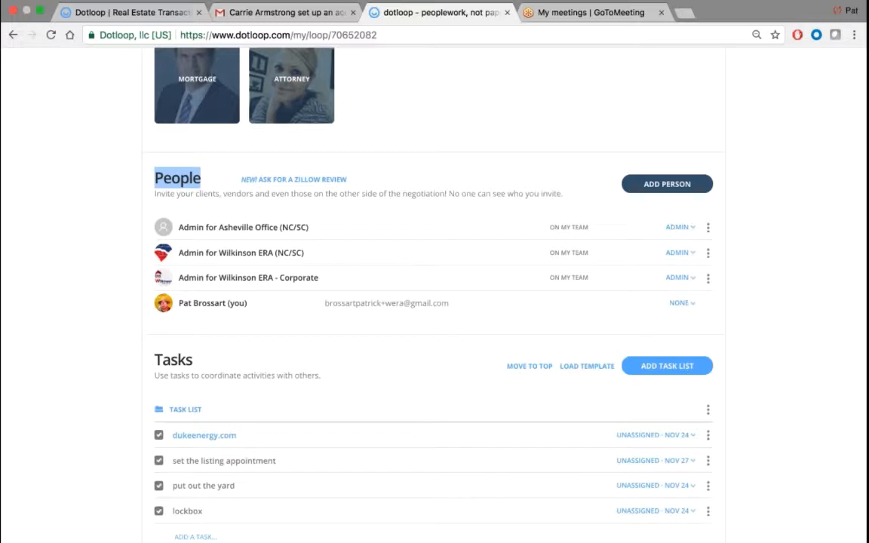
- Change your own role in People from None to Listing Agent
{"action": "left_click", "coordinate": [677, 305]}
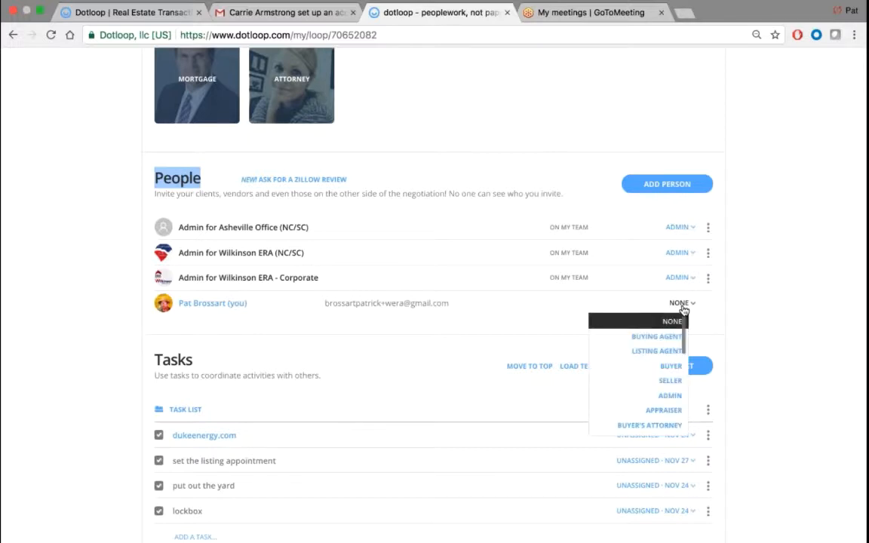
{"action": "left_click", "coordinate": [616, 353]}
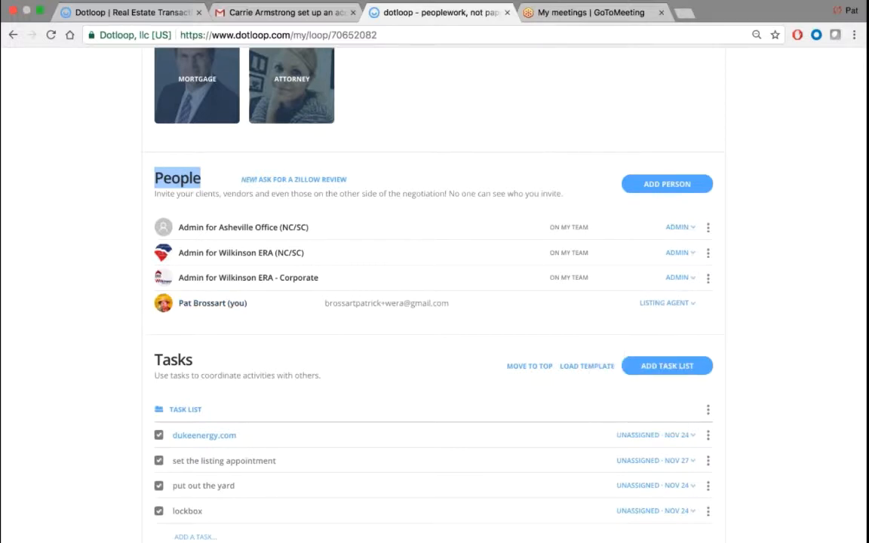
{"action": "left_click", "coordinate": [664, 303]}
{"action": "scroll", "coordinate": [639, 345], "scroll_direction": "down", "scroll_amount": 1}
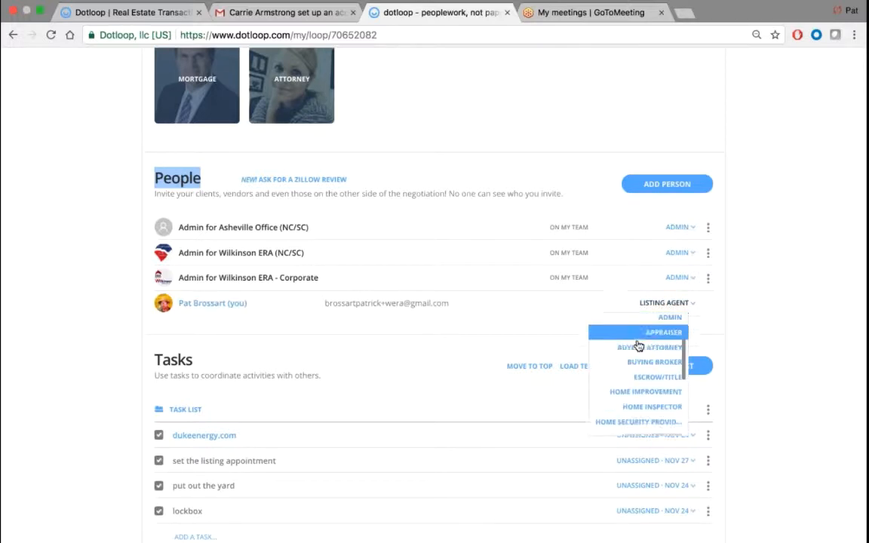
{"action": "scroll", "coordinate": [638, 346], "scroll_direction": "down", "scroll_amount": 5}
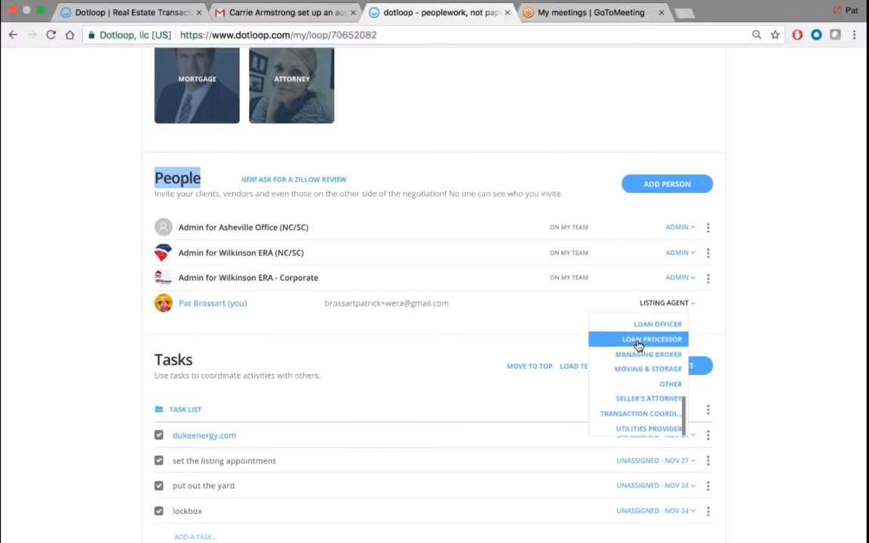
{"action": "scroll", "coordinate": [639, 346], "scroll_direction": "up", "scroll_amount": 7}
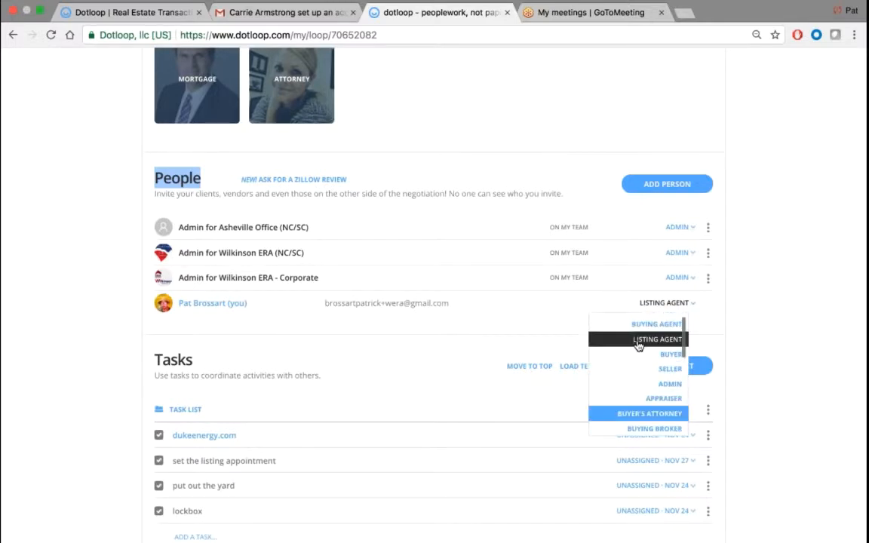
{"action": "left_click", "coordinate": [636, 355]}
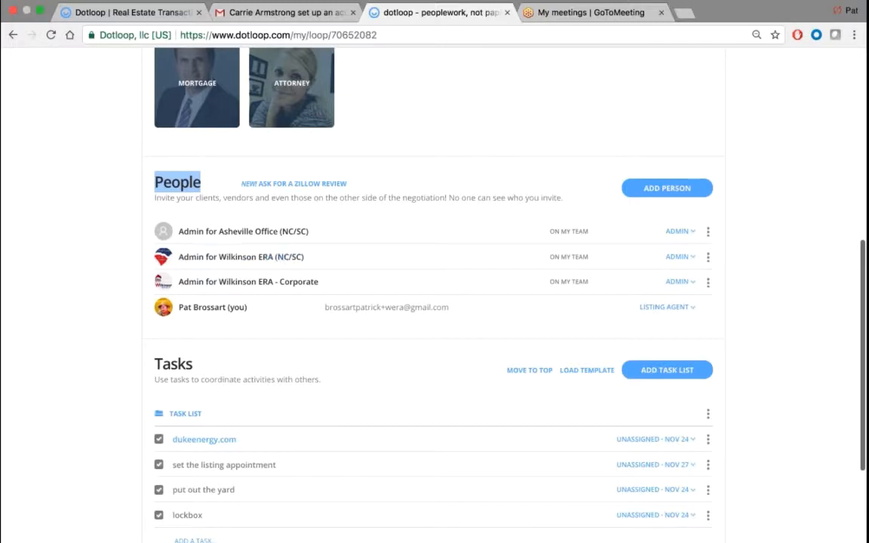
{"action": "scroll", "coordinate": [89, 289], "scroll_direction": "up", "scroll_amount": 5}
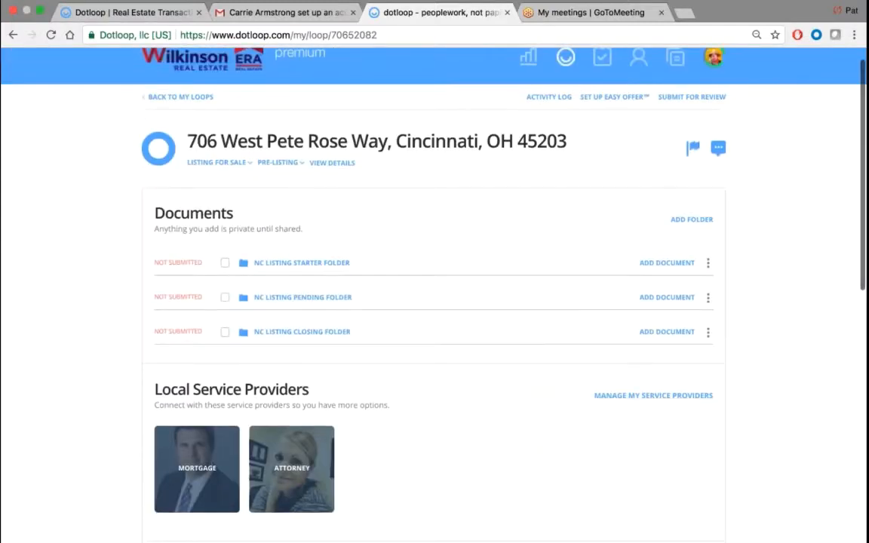
- Expand the NC Listing Starter Folder and scroll through its NCAR forms, like NCAR 260 and 101
{"action": "left_click_drag", "start_coordinate": [234, 213], "coordinate": [153, 213]}
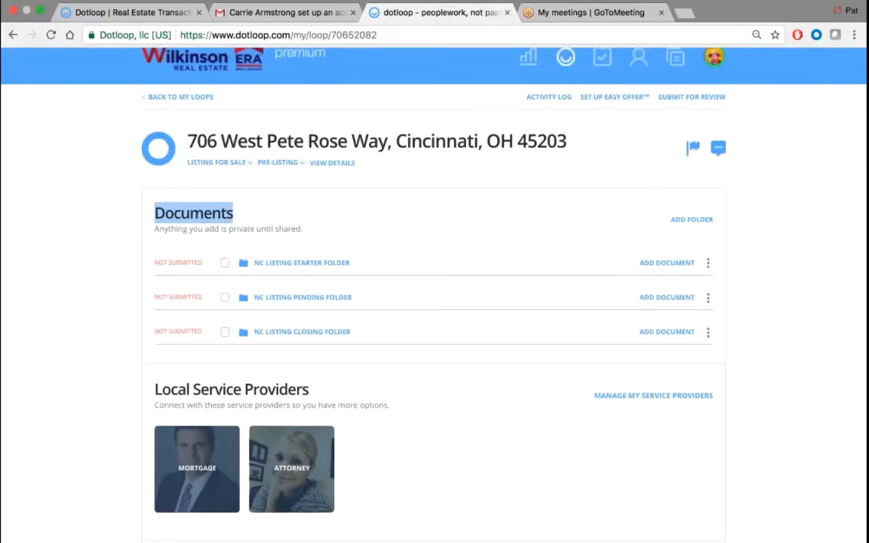
{"action": "left_click", "coordinate": [302, 263]}
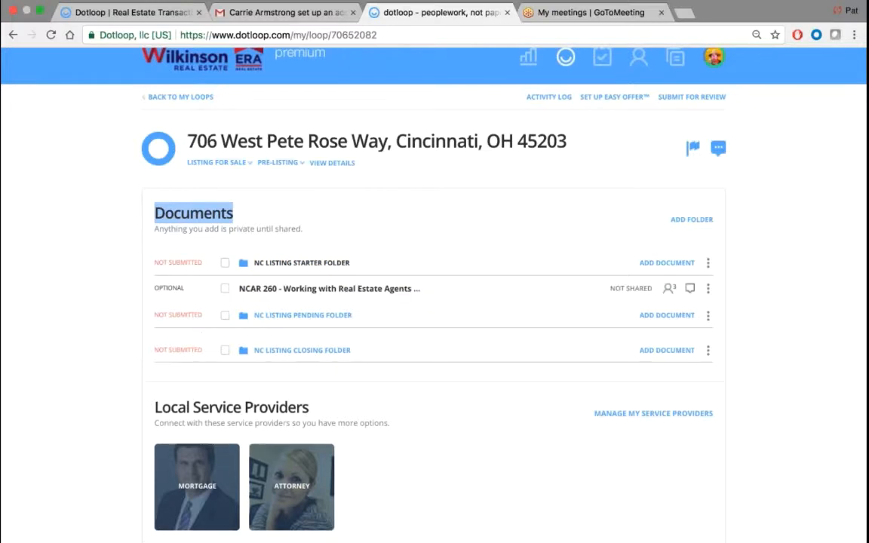
{"action": "scroll", "coordinate": [93, 255], "scroll_direction": "down", "scroll_amount": 1}
{"action": "scroll", "coordinate": [94, 257], "scroll_direction": "down", "scroll_amount": 2}
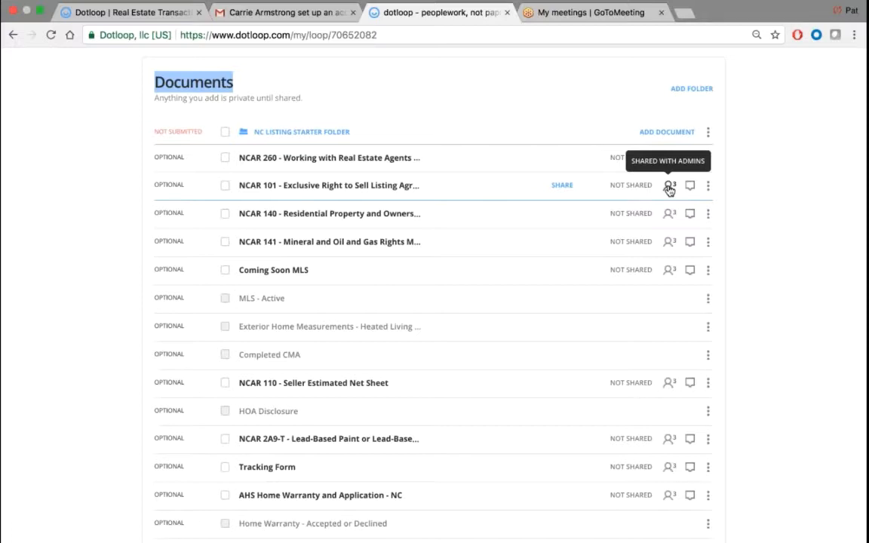
{"action": "scroll", "coordinate": [669, 191], "scroll_direction": "down", "scroll_amount": 12}
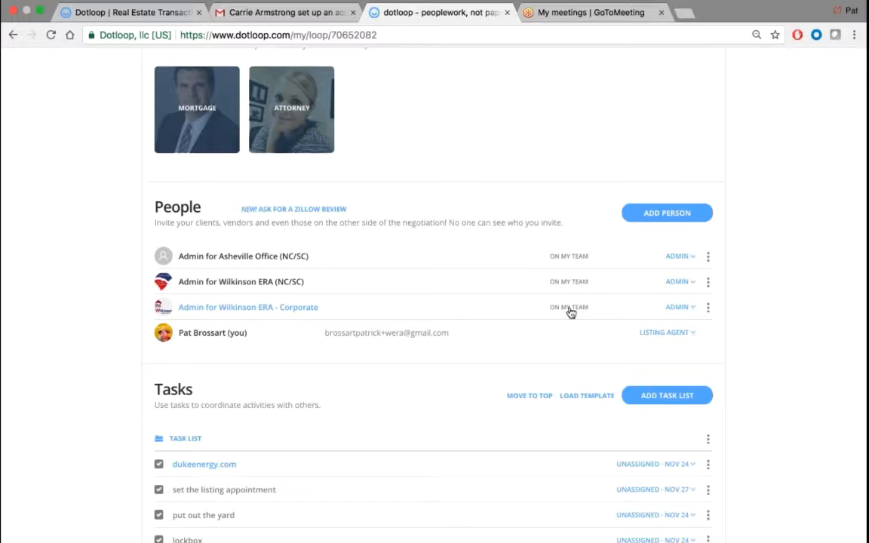
{"action": "scroll", "coordinate": [572, 311], "scroll_direction": "up", "scroll_amount": 15}
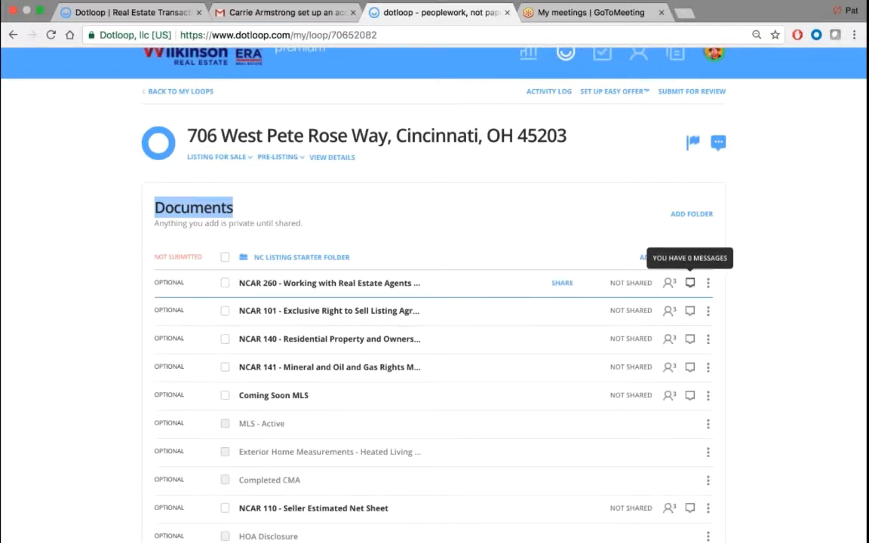
{"action": "left_click", "coordinate": [691, 284]}
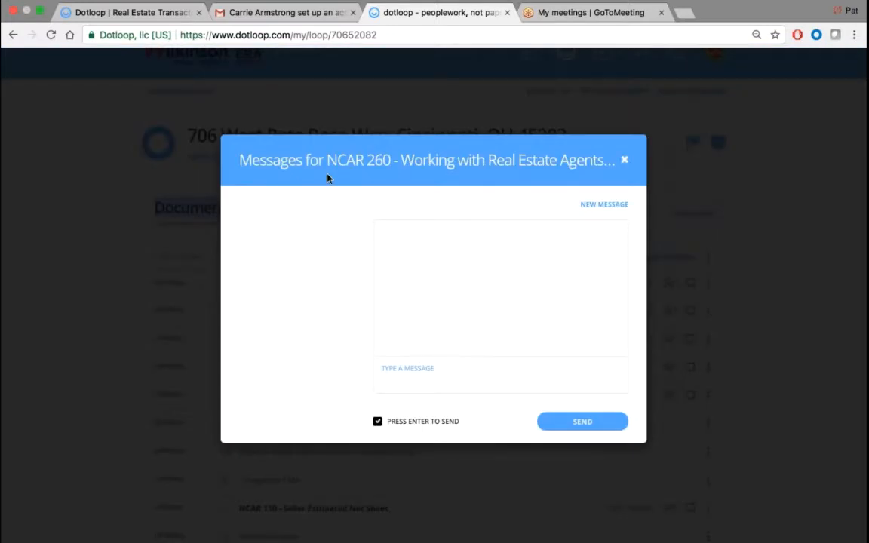
{"action": "left_click", "coordinate": [419, 372]}
{"action": "left_click", "coordinate": [604, 205]}
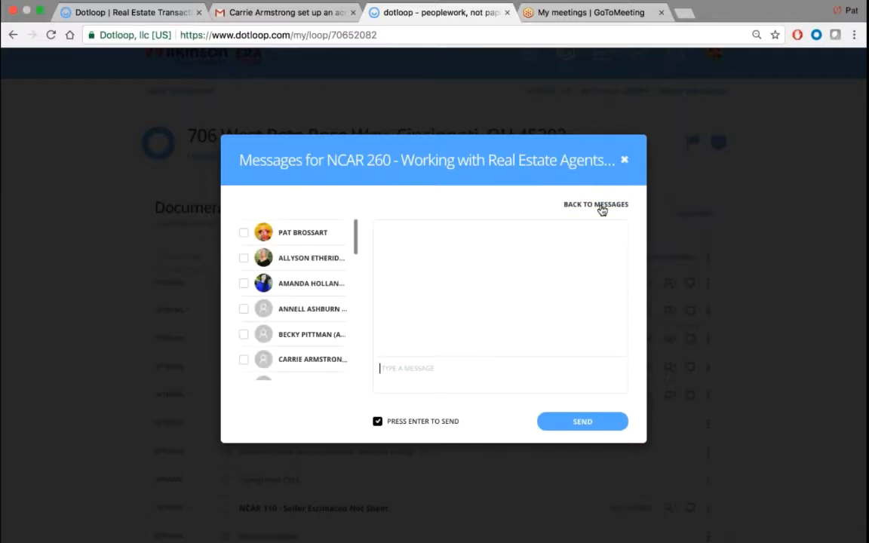
{"action": "scroll", "coordinate": [279, 266], "scroll_direction": "down", "scroll_amount": 10}
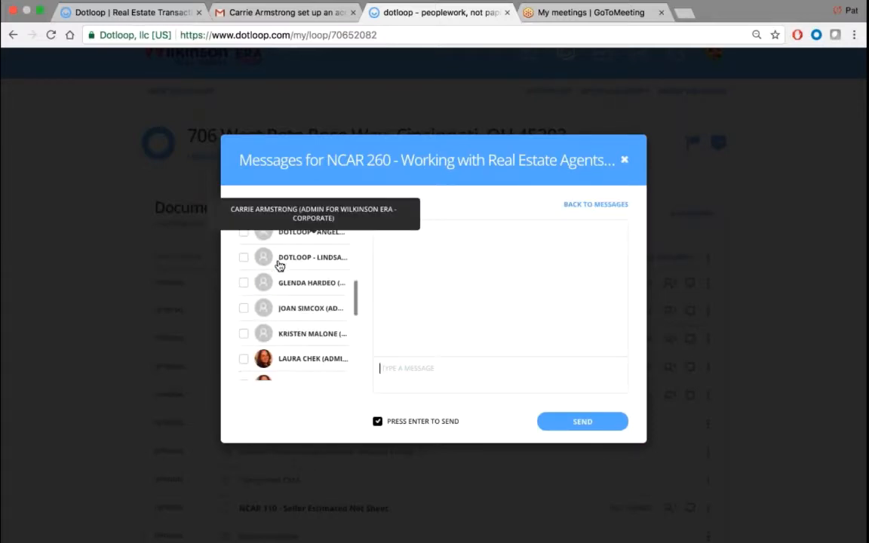
{"action": "scroll", "coordinate": [279, 266], "scroll_direction": "down", "scroll_amount": 3}
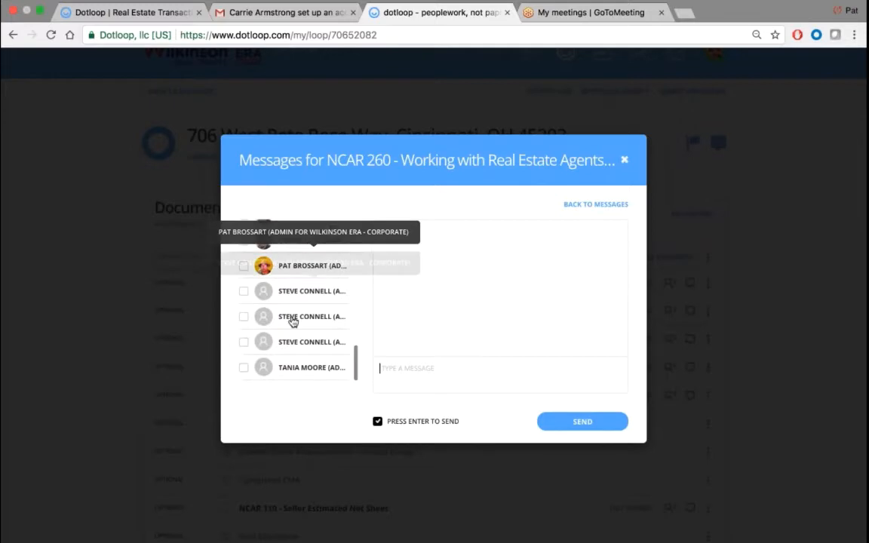
{"action": "scroll", "coordinate": [291, 320], "scroll_direction": "up", "scroll_amount": 15}
{"action": "scroll", "coordinate": [291, 317], "scroll_direction": "up", "scroll_amount": 2}
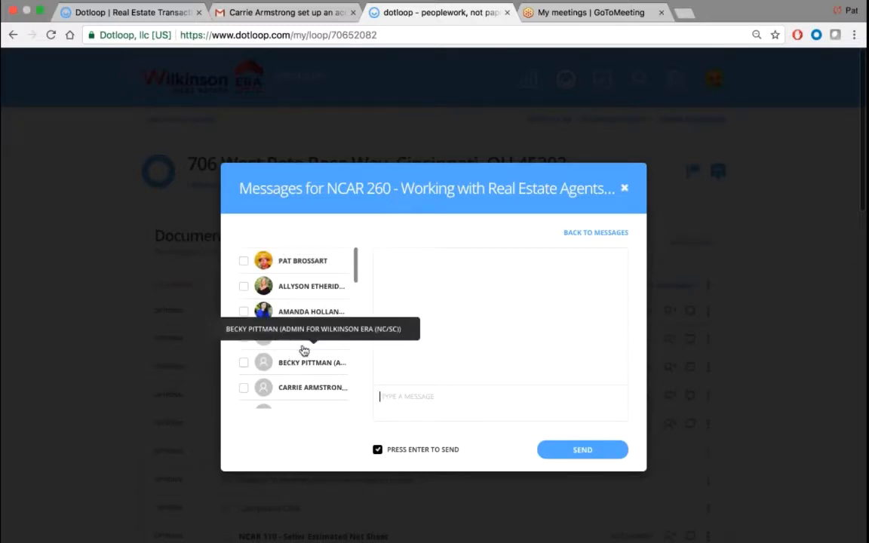
{"action": "left_click", "coordinate": [624, 188]}
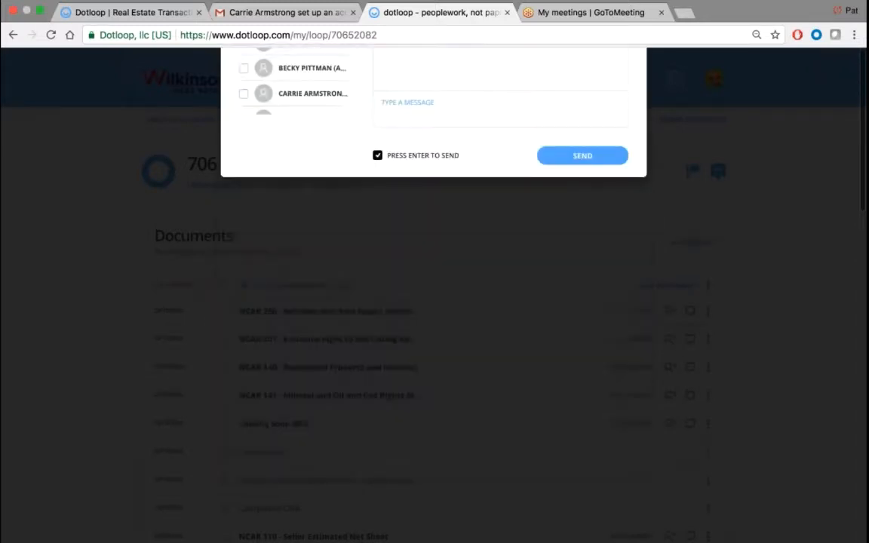
- Glance at the NCAR 260 document's actions menu, then dismiss it
{"action": "scroll", "coordinate": [752, 338], "scroll_direction": "up", "scroll_amount": 5}
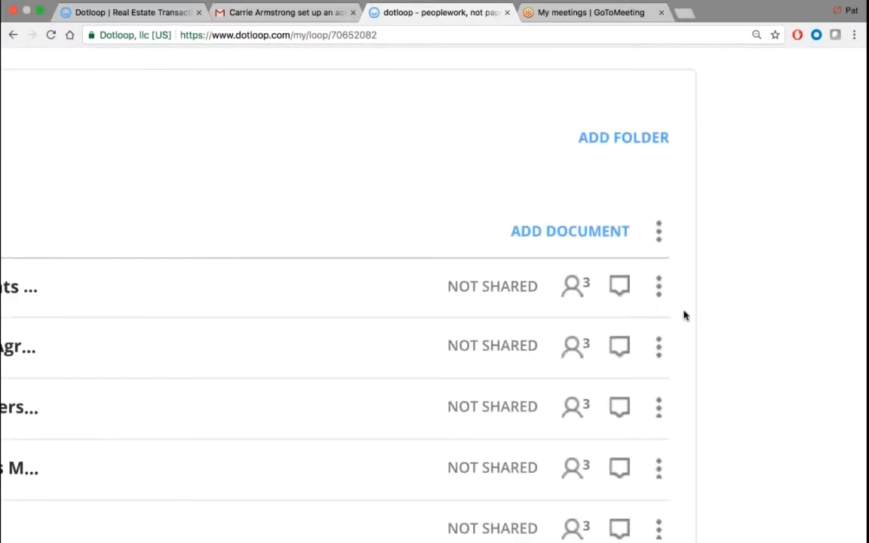
{"action": "scroll", "coordinate": [685, 315], "scroll_direction": "down", "scroll_amount": 5}
{"action": "scroll", "coordinate": [685, 315], "scroll_direction": "down", "scroll_amount": 3}
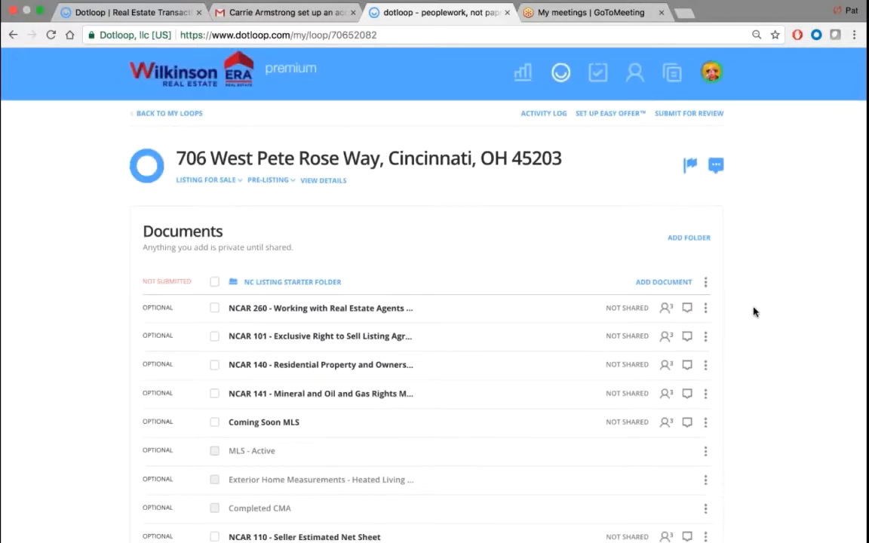
{"action": "left_click", "coordinate": [706, 310]}
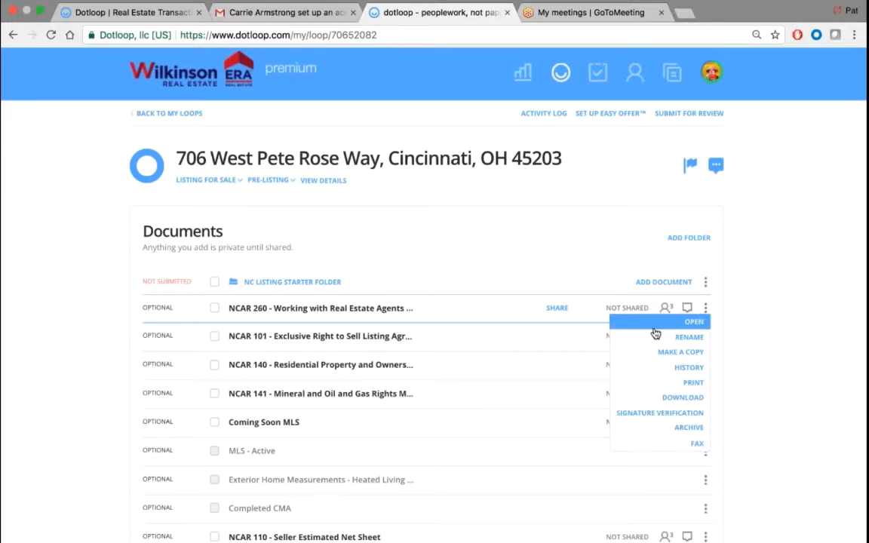
{"action": "left_click", "coordinate": [806, 301]}
- Review the Tasks further down, then reopen NCAR 260's actions menu with Open, Rename, Download, Archive
{"action": "scroll", "coordinate": [805, 301], "scroll_direction": "down", "scroll_amount": 5}
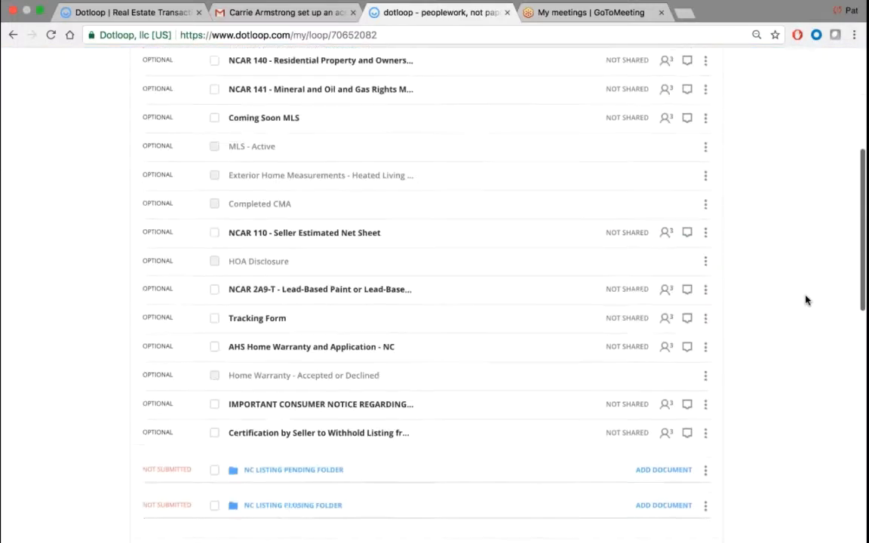
{"action": "scroll", "coordinate": [805, 301], "scroll_direction": "down", "scroll_amount": 10}
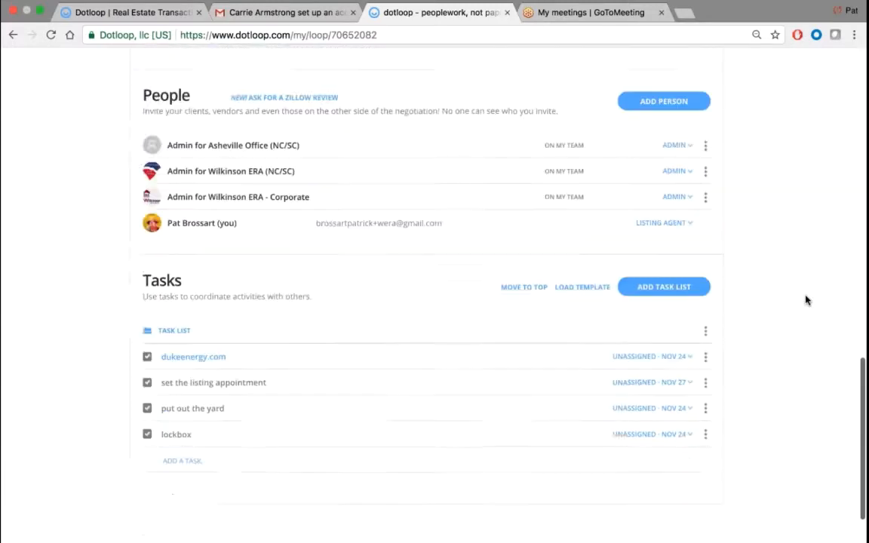
{"action": "scroll", "coordinate": [805, 301], "scroll_direction": "down", "scroll_amount": 2}
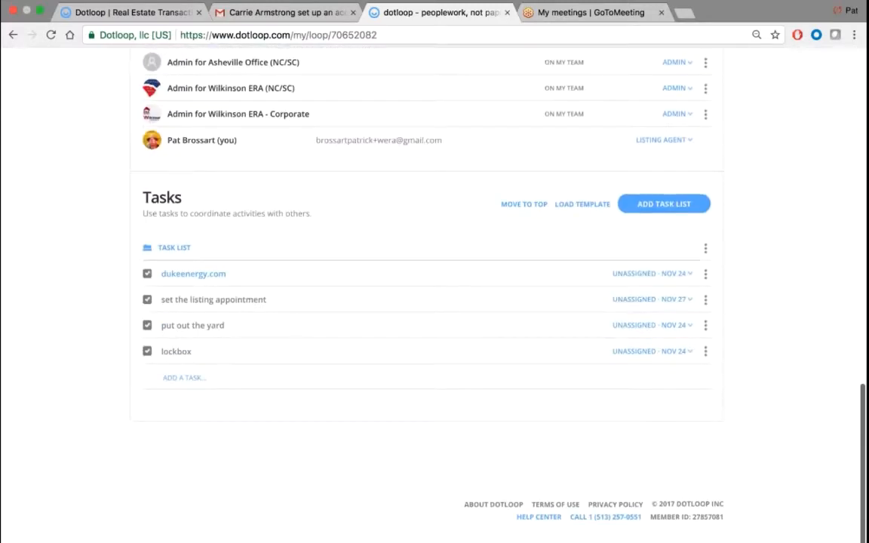
{"action": "scroll", "coordinate": [747, 270], "scroll_direction": "up", "scroll_amount": 1}
{"action": "scroll", "coordinate": [748, 270], "scroll_direction": "up", "scroll_amount": 15}
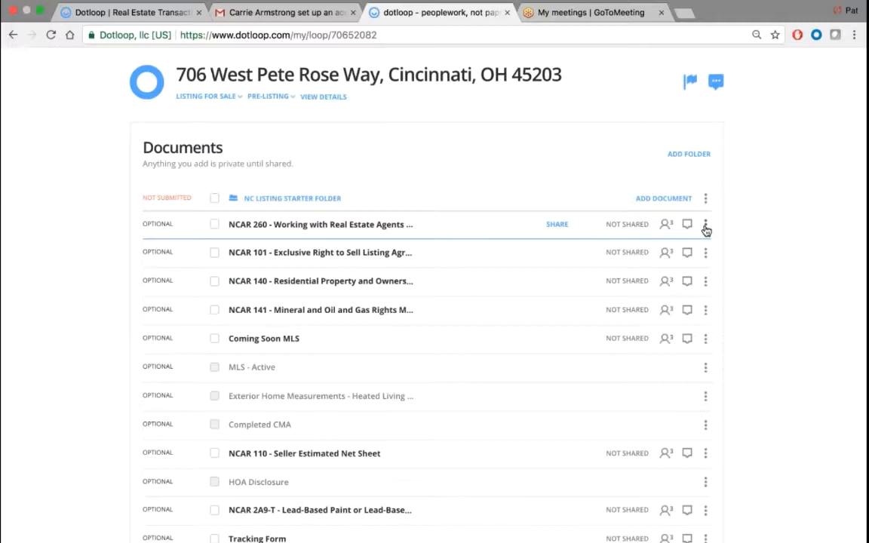
{"action": "left_click", "coordinate": [706, 227]}
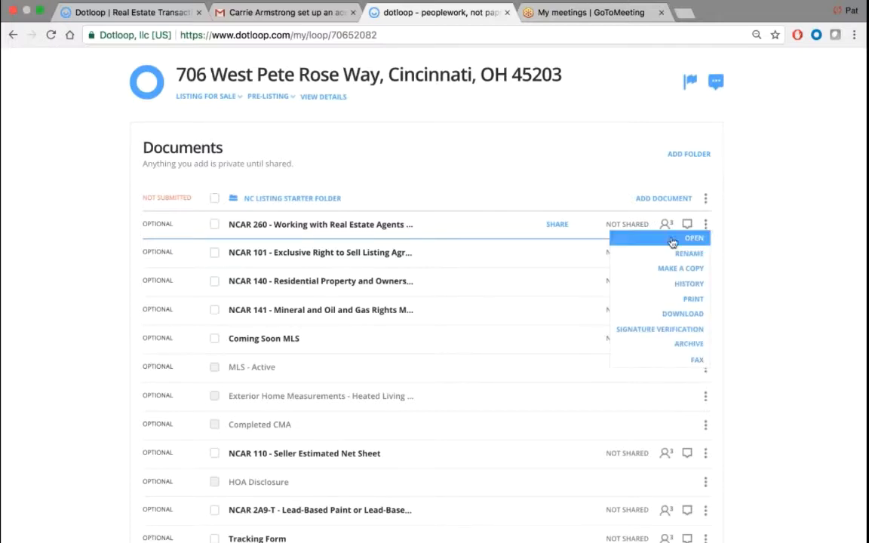
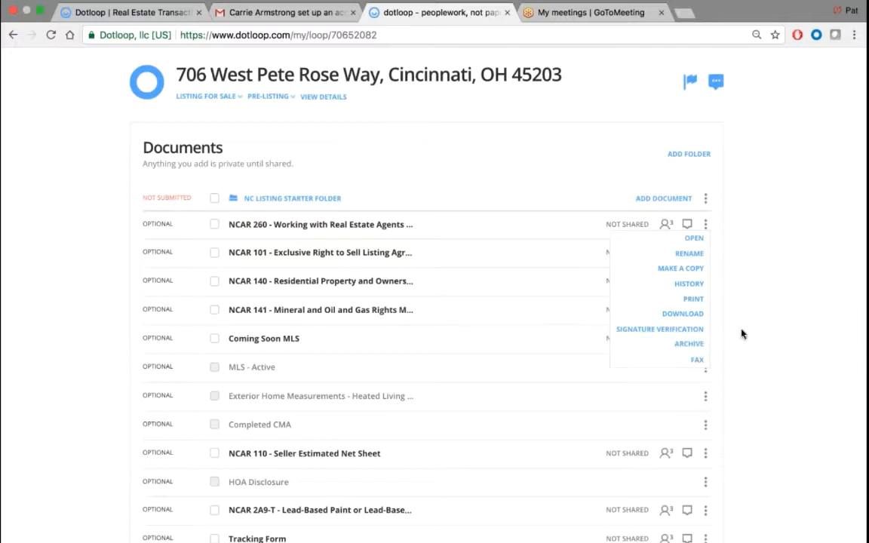
- Close the NCAR 260 document's action menu to show the full starter folder list
{"action": "left_click", "coordinate": [426, 159]}
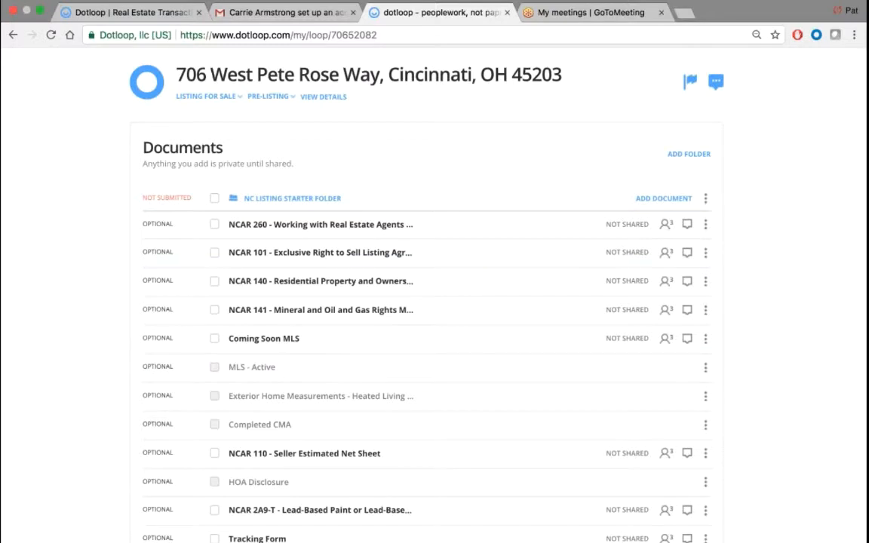
- Upload the Listing Presentation Template PDF from the Desktop into the NC Listing Starter Folder
{"action": "left_click", "coordinate": [662, 200]}
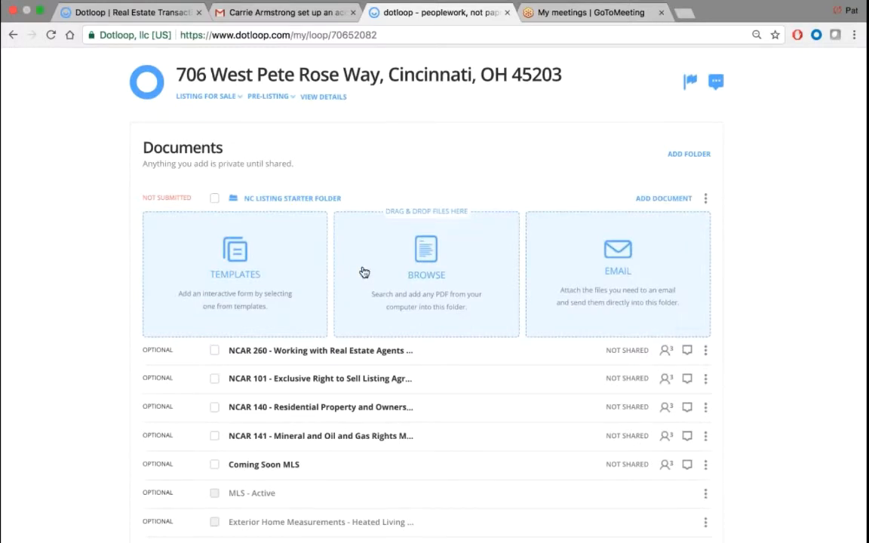
{"action": "left_click", "coordinate": [425, 274]}
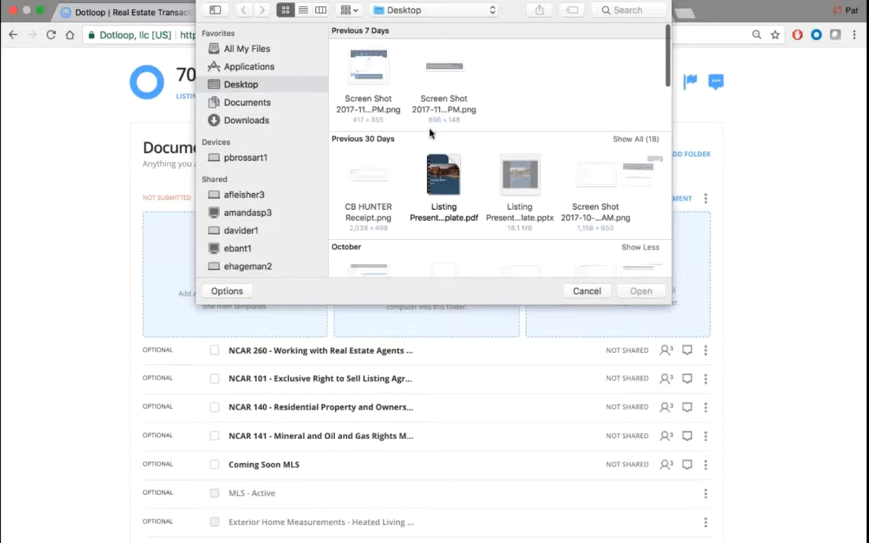
{"action": "left_click", "coordinate": [442, 174]}
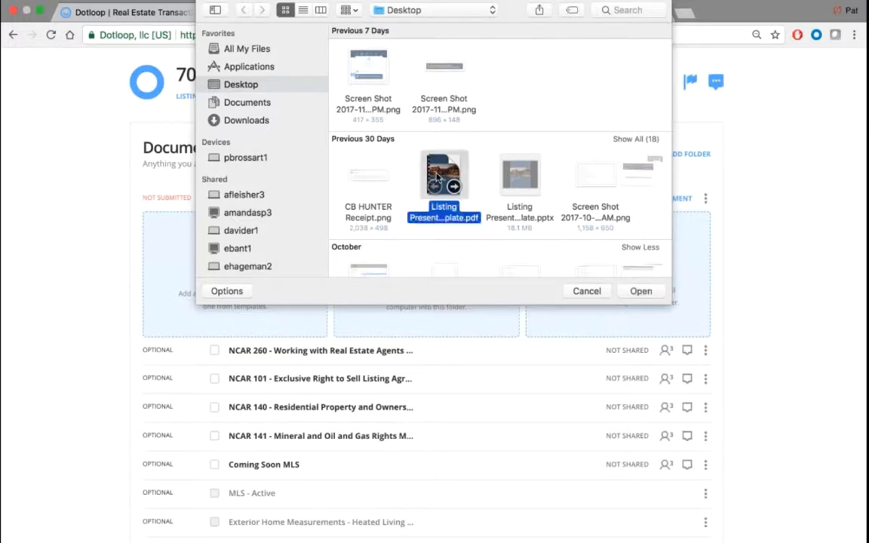
{"action": "left_click", "coordinate": [640, 291]}
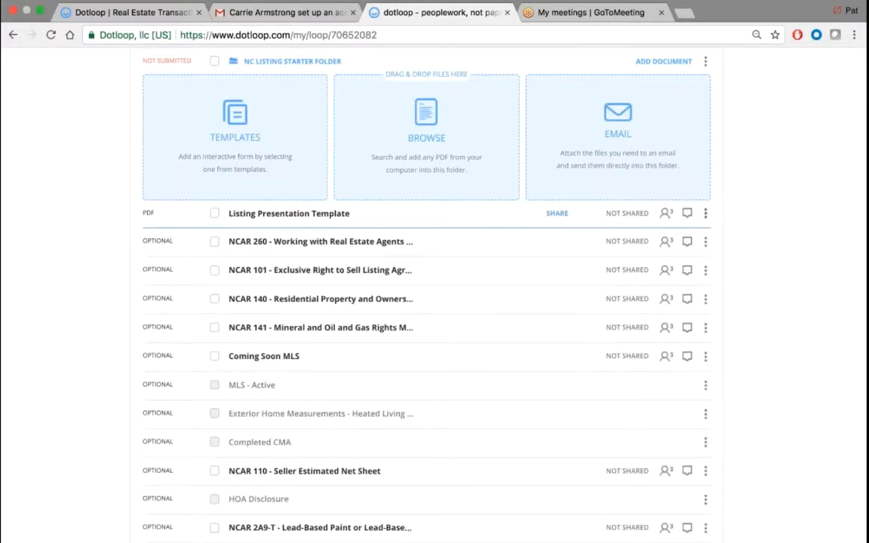
- Rename the uploaded PDF to 'MLS SHEET' and drop it into the MLS - Active placeholder
{"action": "left_click", "coordinate": [706, 212]}
{"action": "left_click", "coordinate": [689, 248]}
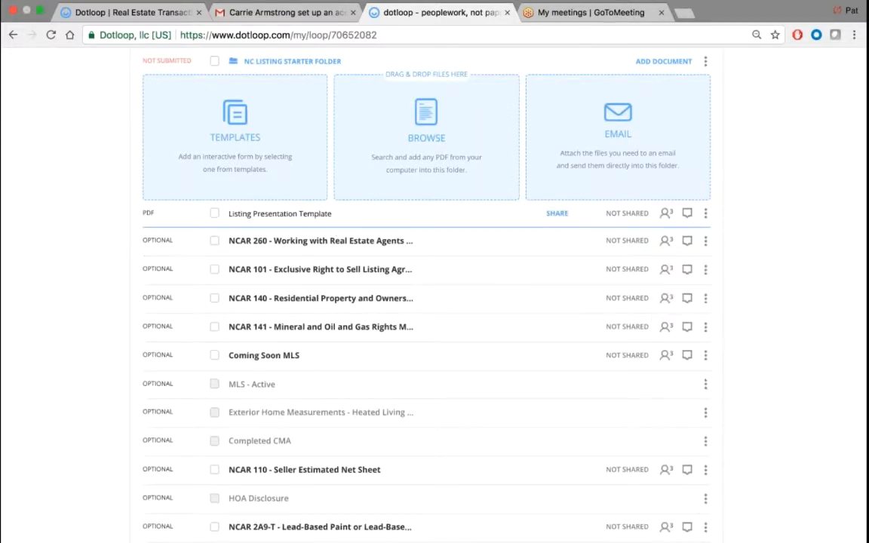
{"action": "triple_click", "coordinate": [313, 214]}
{"action": "type", "text": "MLS SHEET"}
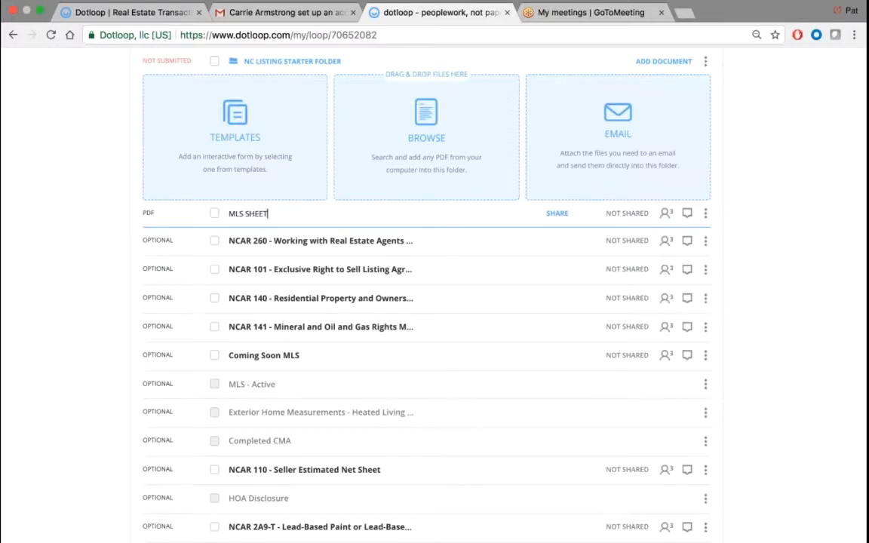
{"action": "key", "text": "Return"}
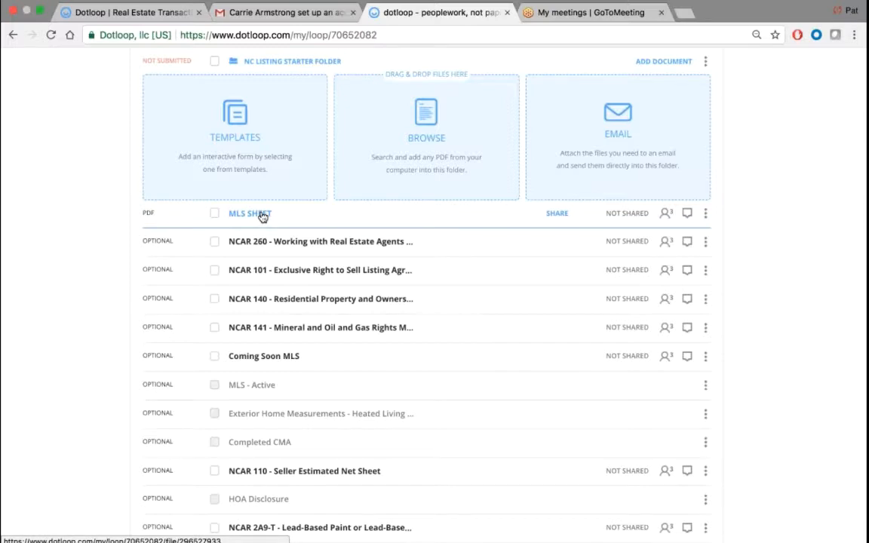
{"action": "left_click_drag", "start_coordinate": [262, 217], "coordinate": [266, 386]}
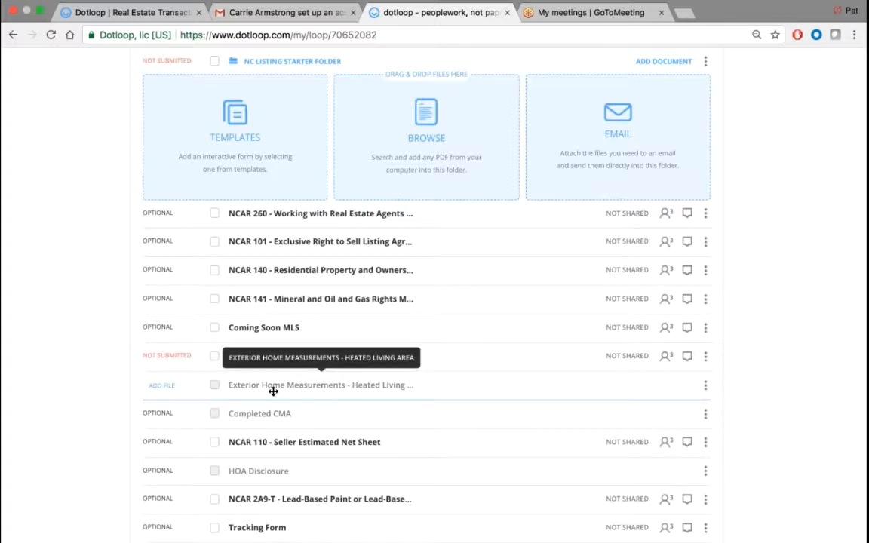
- Attach the Listing Presentation PDF to the Exterior Home Measurements - Heated Living Area placeholder
{"action": "left_click", "coordinate": [162, 387]}
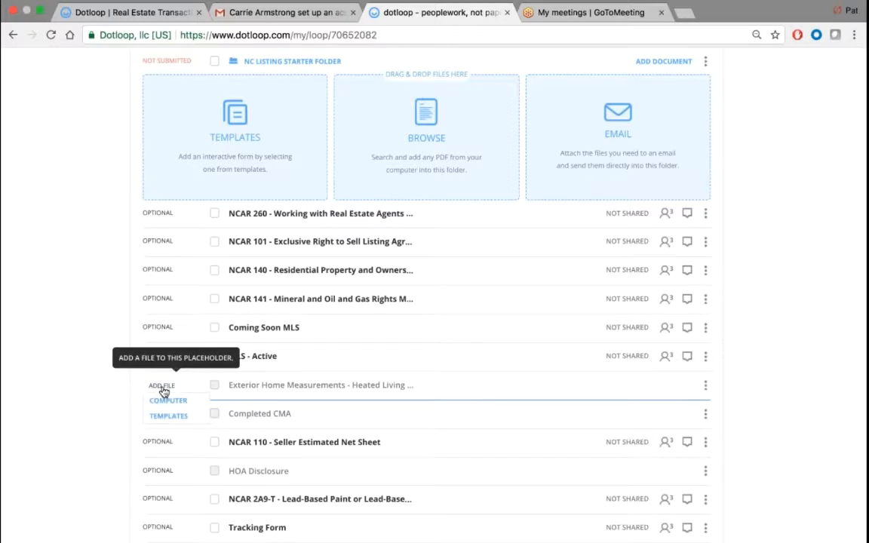
{"action": "left_click", "coordinate": [190, 408]}
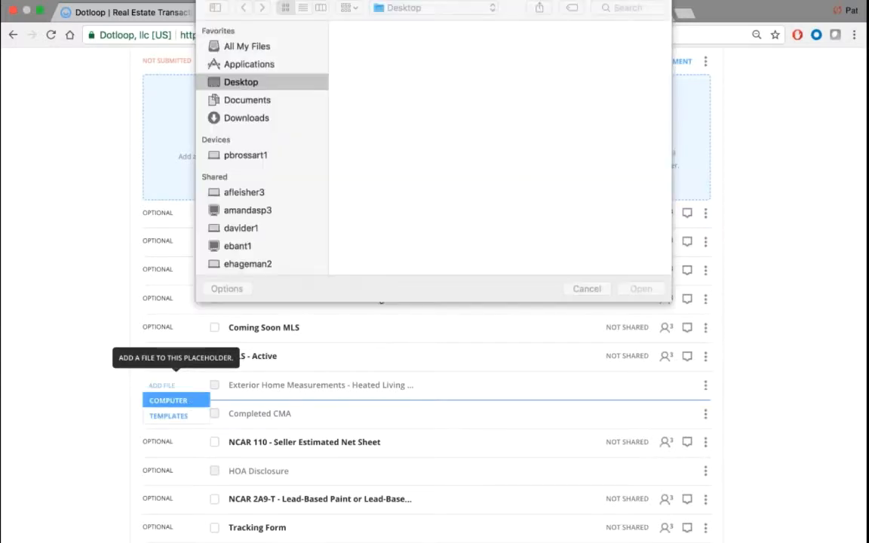
{"action": "left_click", "coordinate": [445, 172]}
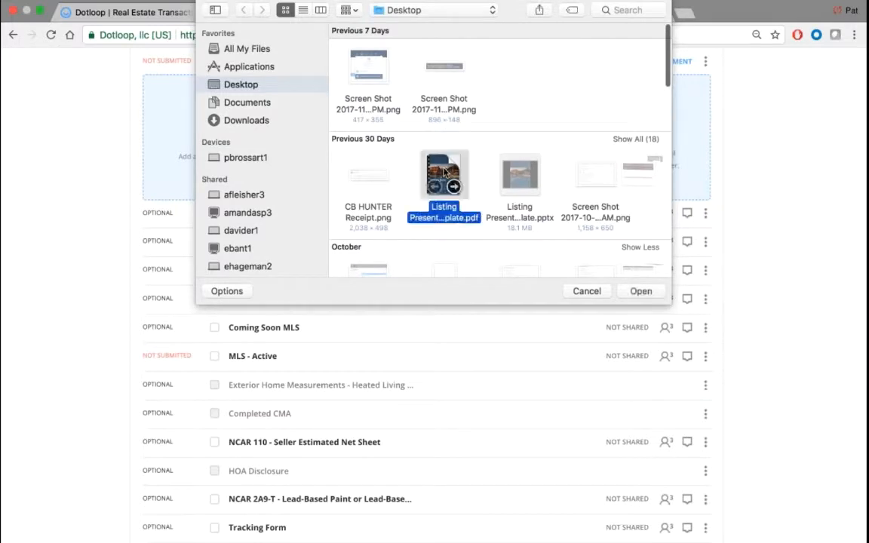
{"action": "left_click", "coordinate": [640, 292]}
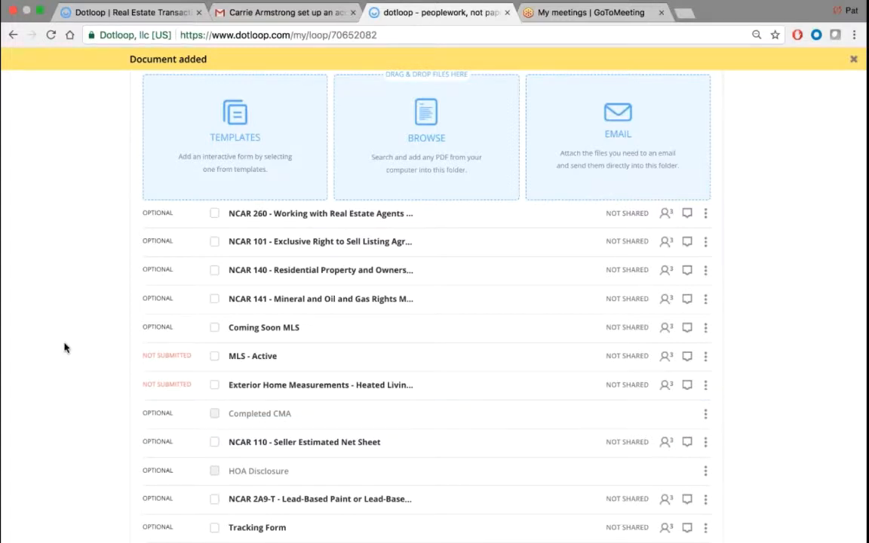
{"action": "left_click", "coordinate": [40, 13]}
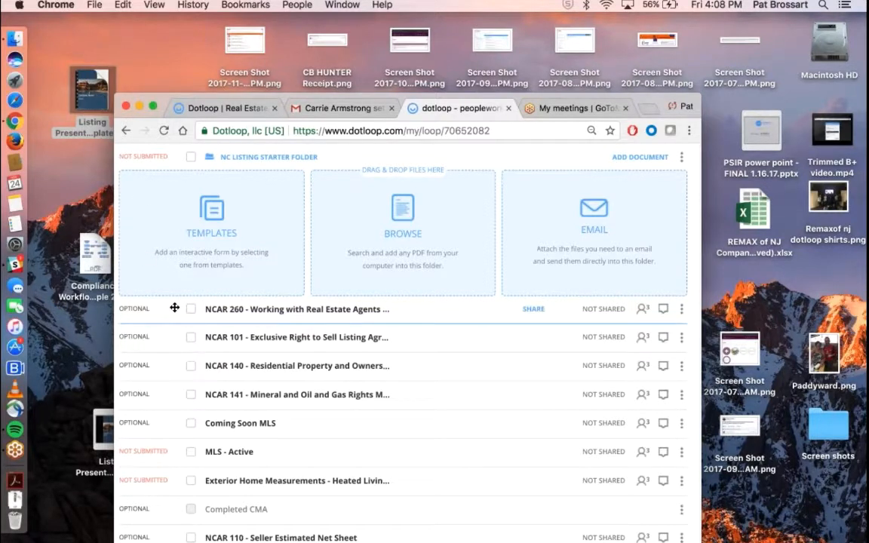
- Drop the desktop Listing Presentation PDF onto the Completed CMA placeholder and return to full screen
{"action": "left_click_drag", "start_coordinate": [91, 90], "coordinate": [238, 507]}
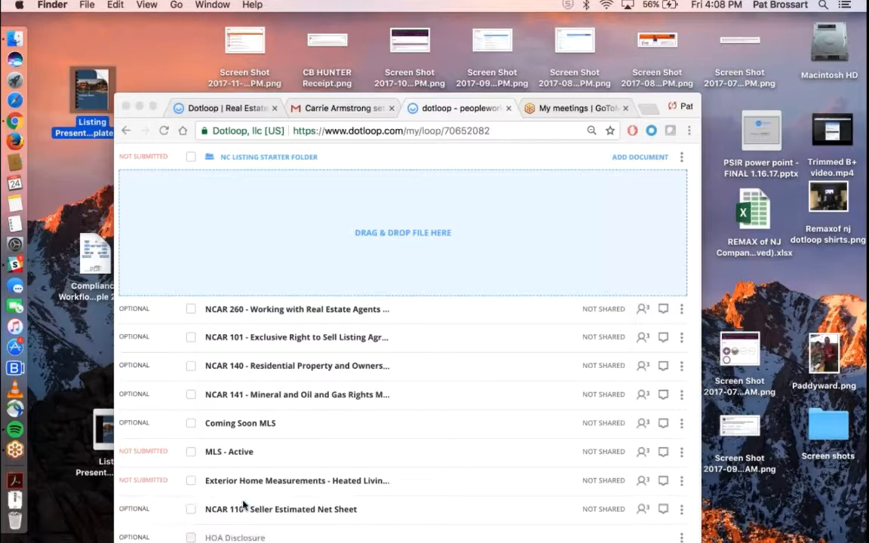
{"action": "left_click", "coordinate": [153, 106]}
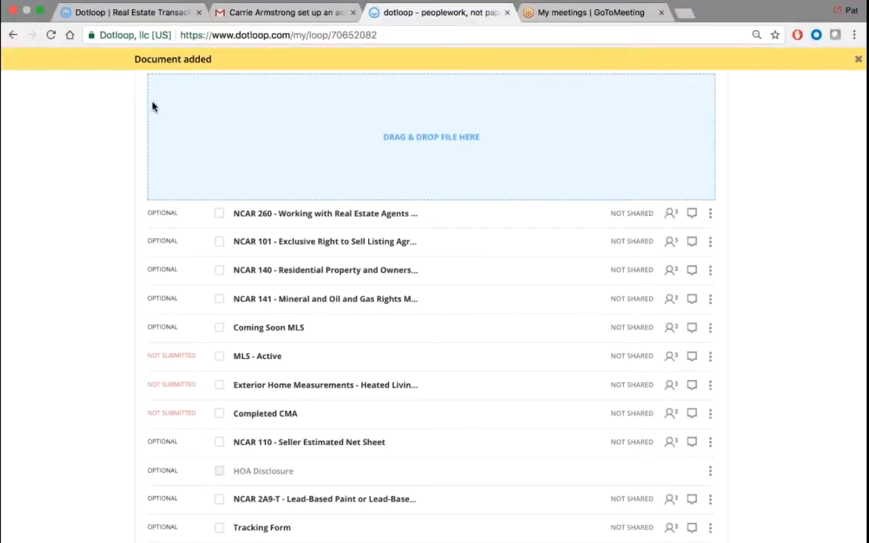
{"action": "scroll", "coordinate": [95, 156], "scroll_direction": "up", "scroll_amount": 3}
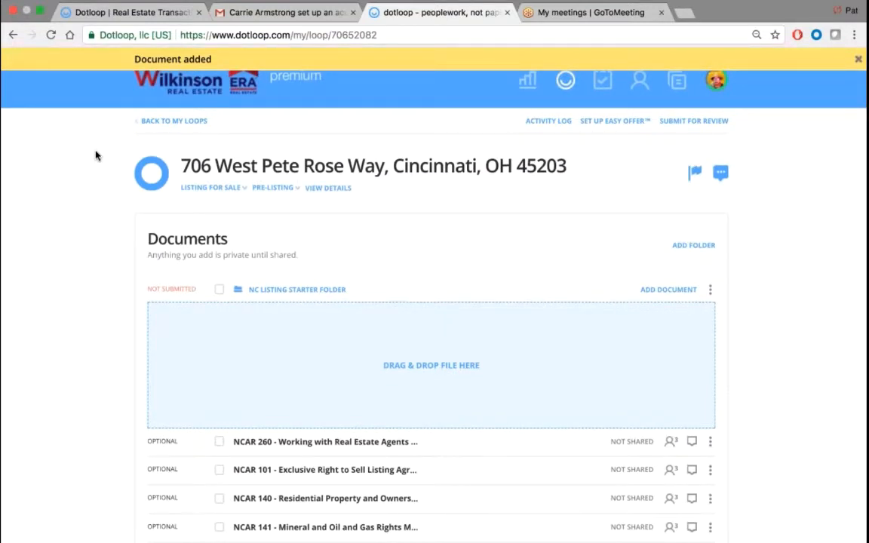
{"action": "scroll", "coordinate": [95, 155], "scroll_direction": "down", "scroll_amount": 4}
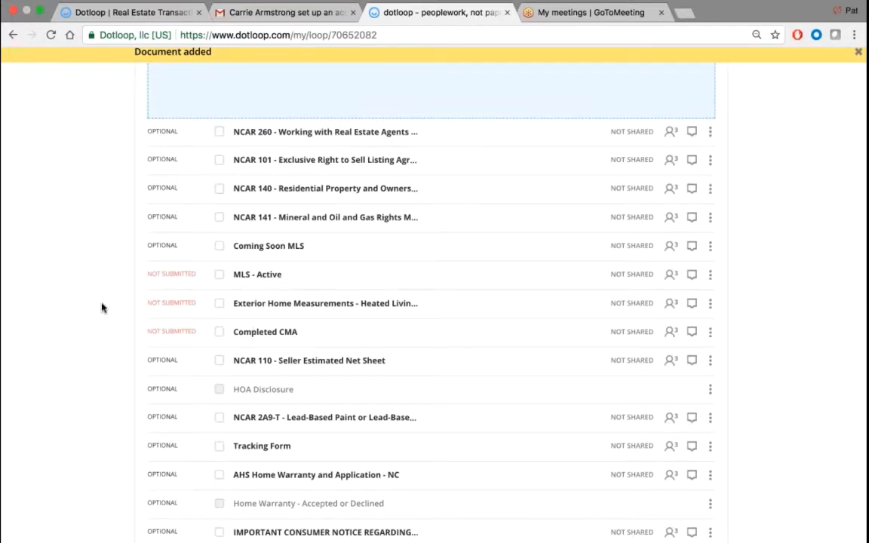
{"action": "scroll", "coordinate": [100, 307], "scroll_direction": "up", "scroll_amount": 3}
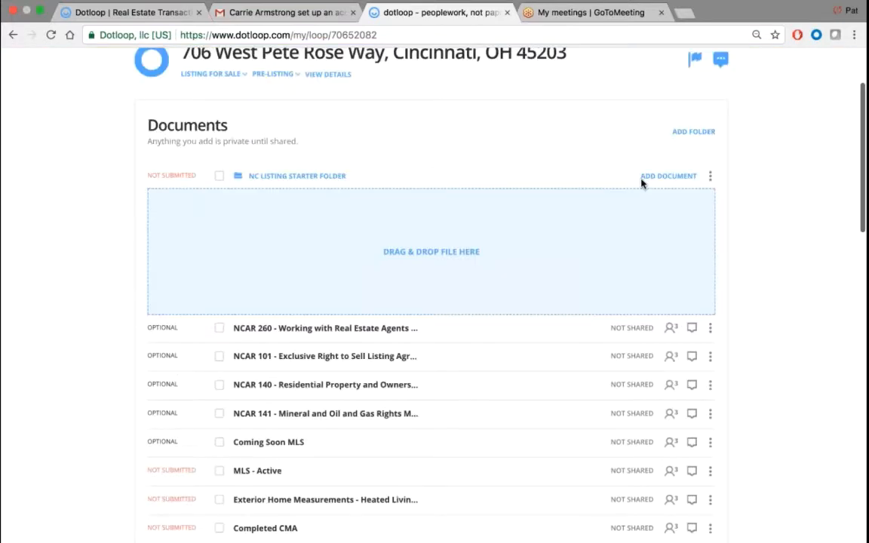
- Show the add-document options and look over the folder's document list
{"action": "left_click", "coordinate": [687, 178]}
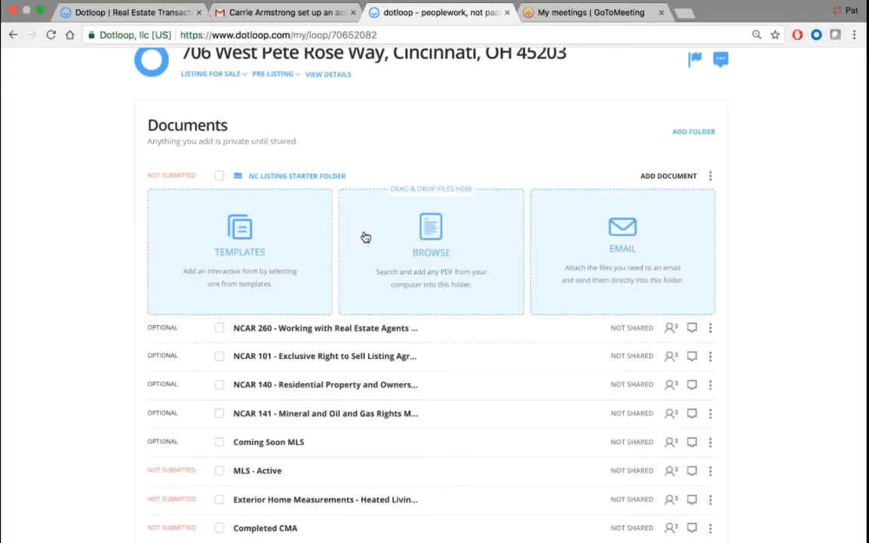
{"action": "scroll", "coordinate": [13, 294], "scroll_direction": "down", "scroll_amount": 3}
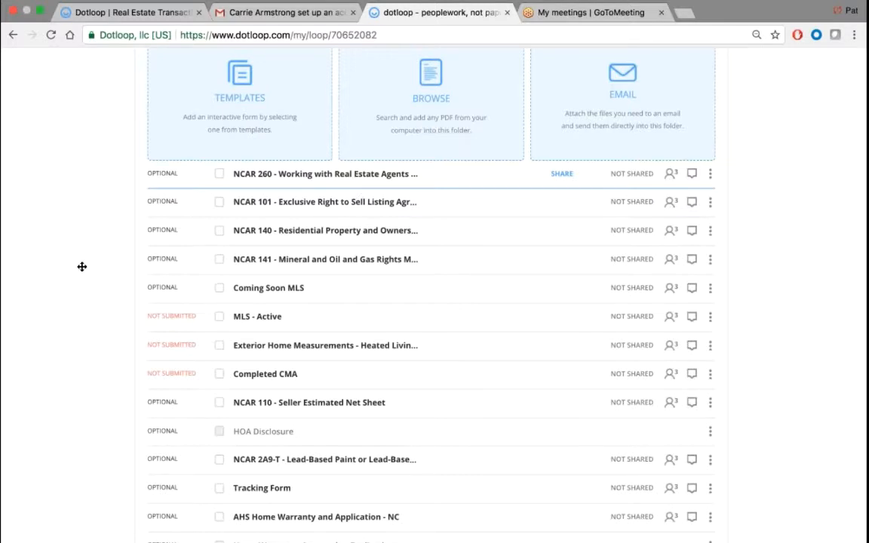
{"action": "scroll", "coordinate": [81, 266], "scroll_direction": "up", "scroll_amount": 2}
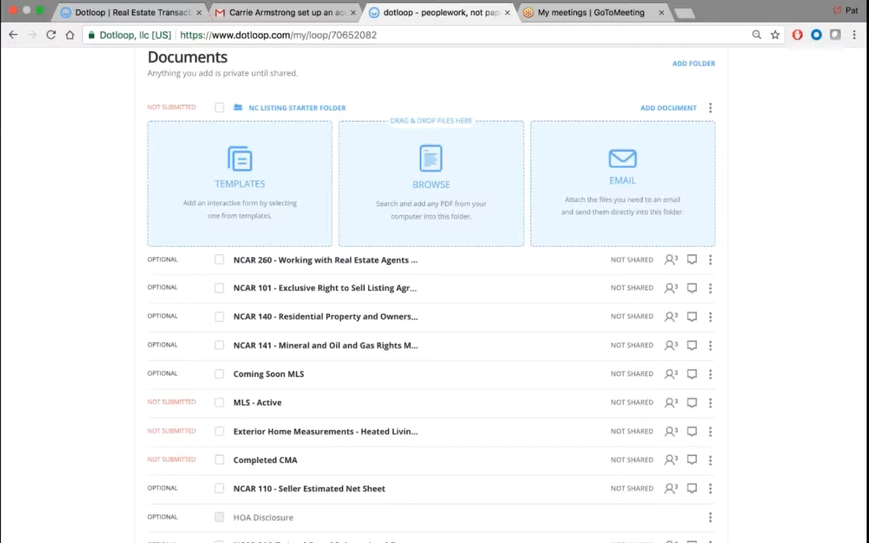
- Tick NCAR 260, NCAR 101 and NCAR 141, then close the add-document options
{"action": "left_click", "coordinate": [219, 260]}
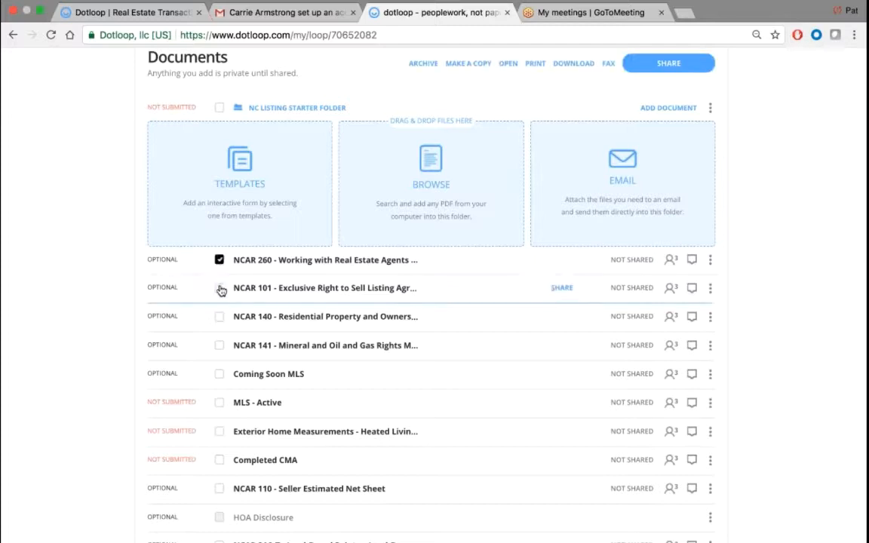
{"action": "left_click", "coordinate": [220, 288]}
{"action": "left_click", "coordinate": [219, 345]}
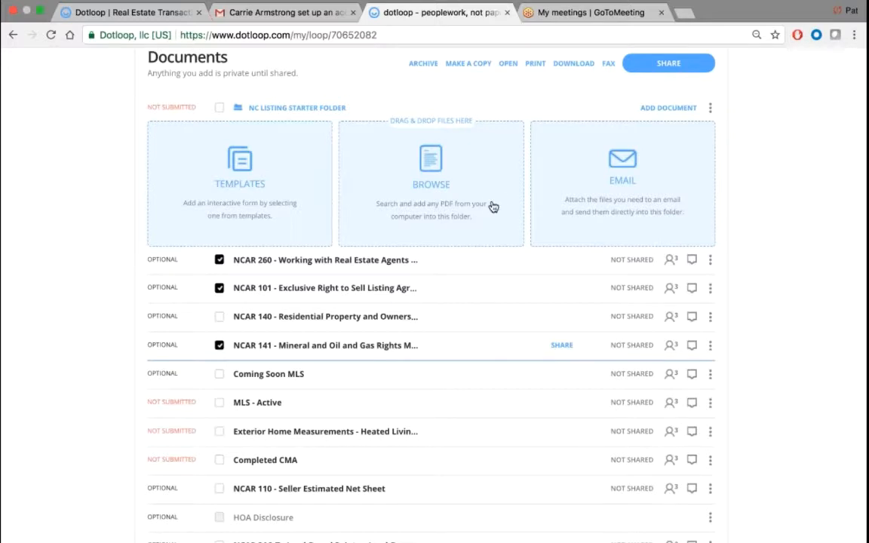
{"action": "left_click", "coordinate": [689, 110]}
- Clear the whole folder selection, leaving only NCAR 260, NCAR 101 and NCAR 141 checked
{"action": "scroll", "coordinate": [353, 225], "scroll_direction": "up", "scroll_amount": 2}
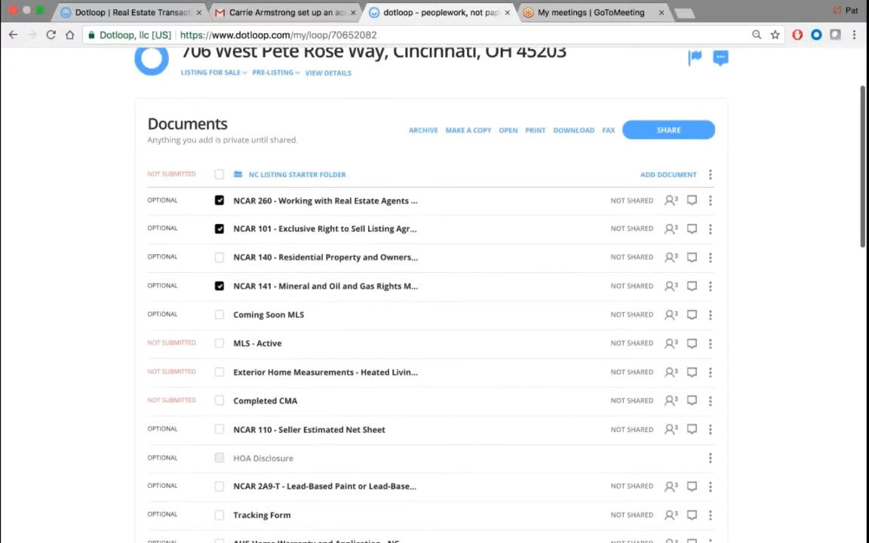
{"action": "left_click", "coordinate": [219, 174]}
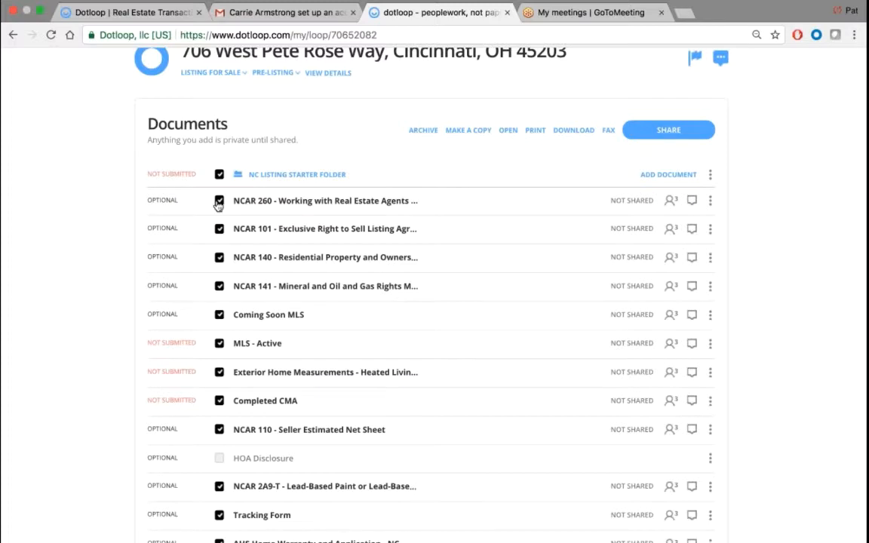
{"action": "left_click", "coordinate": [218, 174]}
{"action": "left_click", "coordinate": [219, 201]}
{"action": "left_click", "coordinate": [219, 229]}
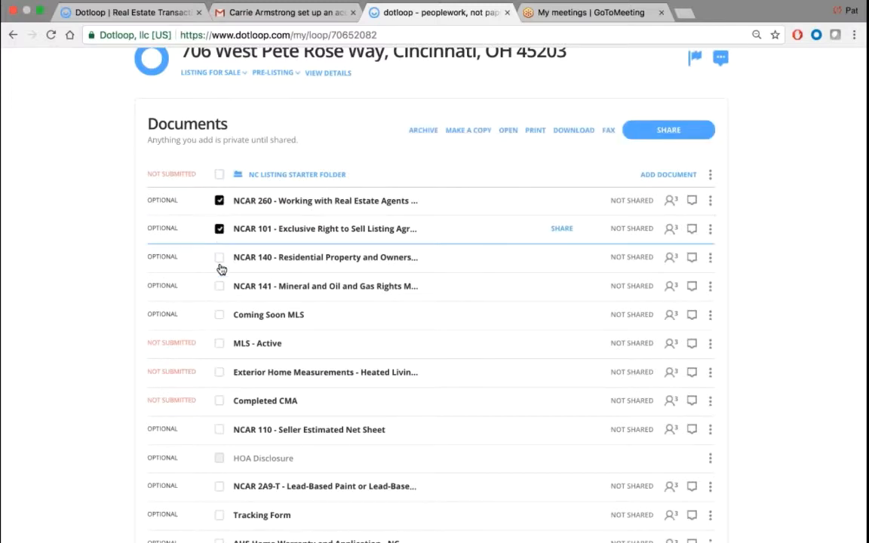
{"action": "left_click", "coordinate": [219, 286]}
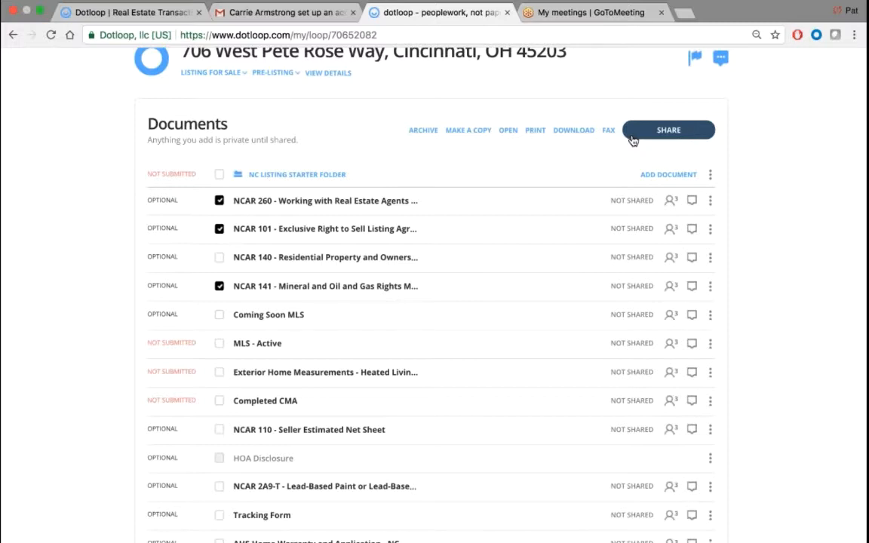
- Open the three checked documents and start adding a new person as Seller 1 in Autofill
{"action": "left_click", "coordinate": [509, 133]}
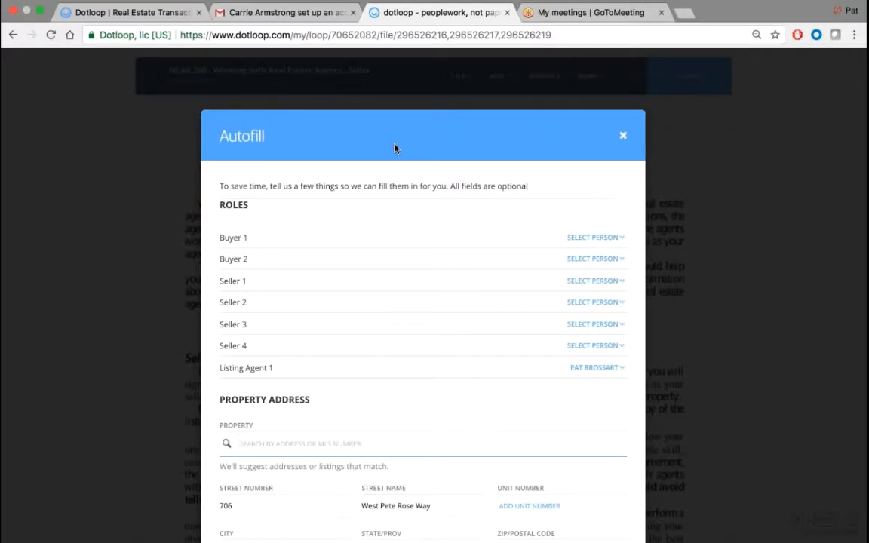
{"action": "scroll", "coordinate": [395, 144], "scroll_direction": "up", "scroll_amount": 4}
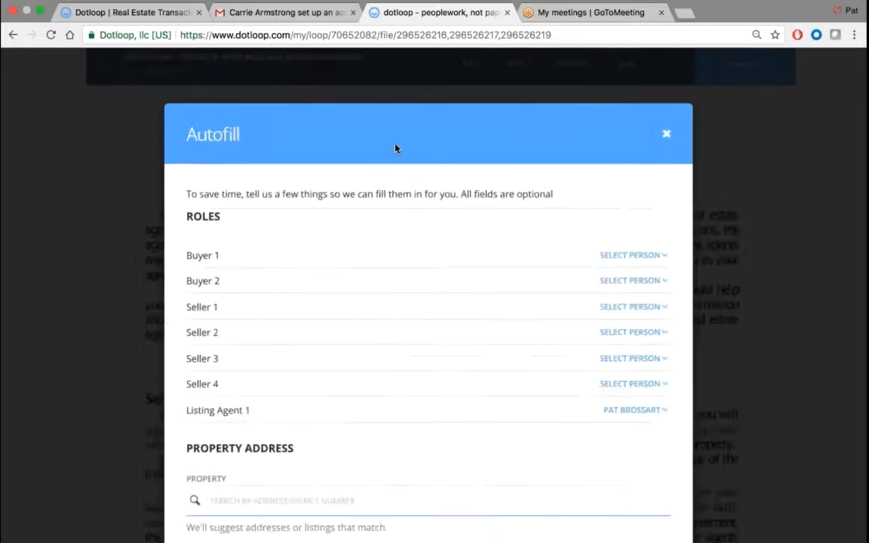
{"action": "scroll", "coordinate": [395, 144], "scroll_direction": "down", "scroll_amount": 1}
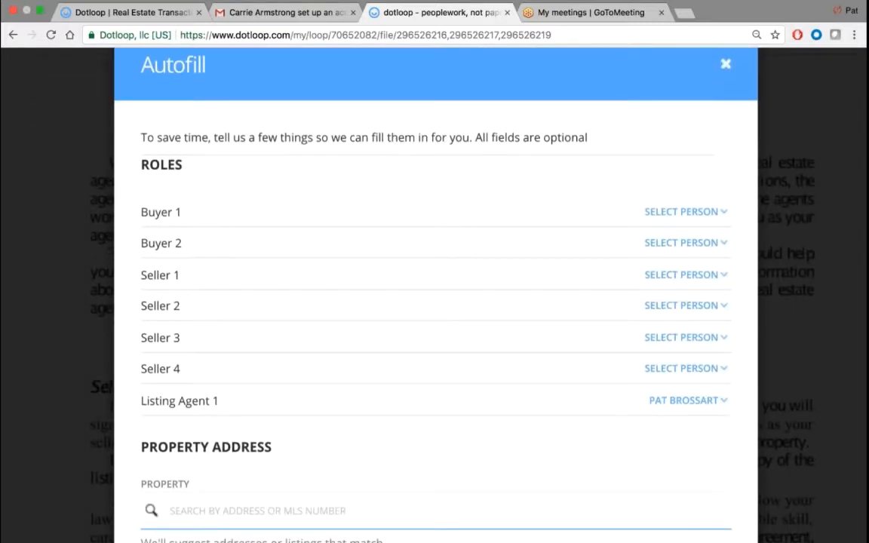
{"action": "scroll", "coordinate": [545, 181], "scroll_direction": "down", "scroll_amount": 3}
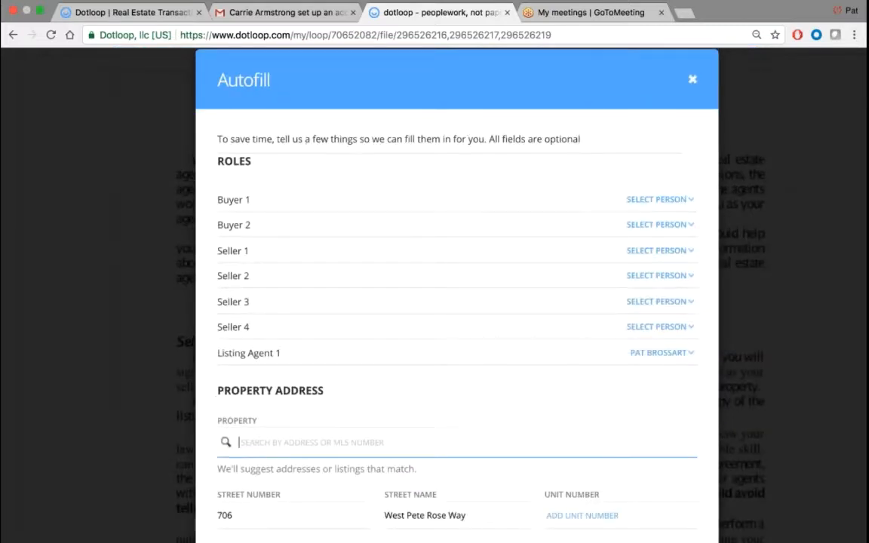
{"action": "left_click_drag", "start_coordinate": [274, 177], "coordinate": [240, 175]}
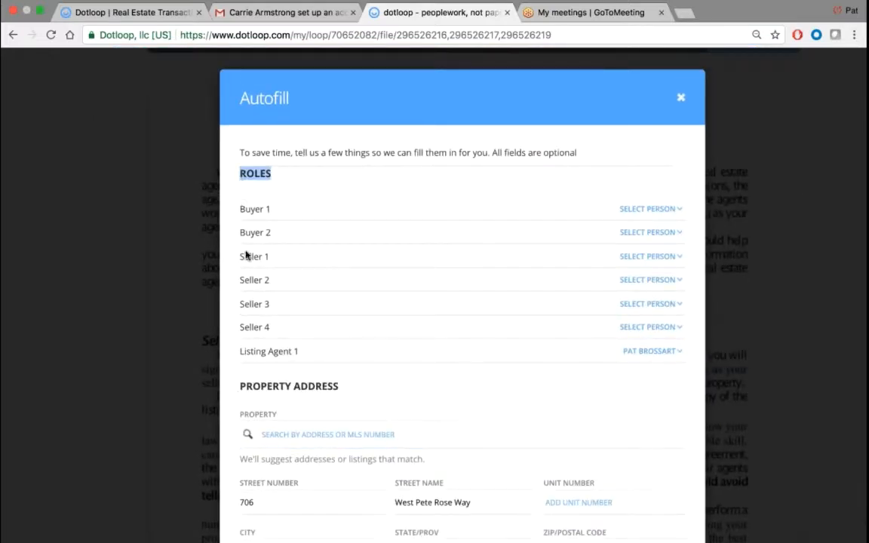
{"action": "left_click", "coordinate": [657, 259]}
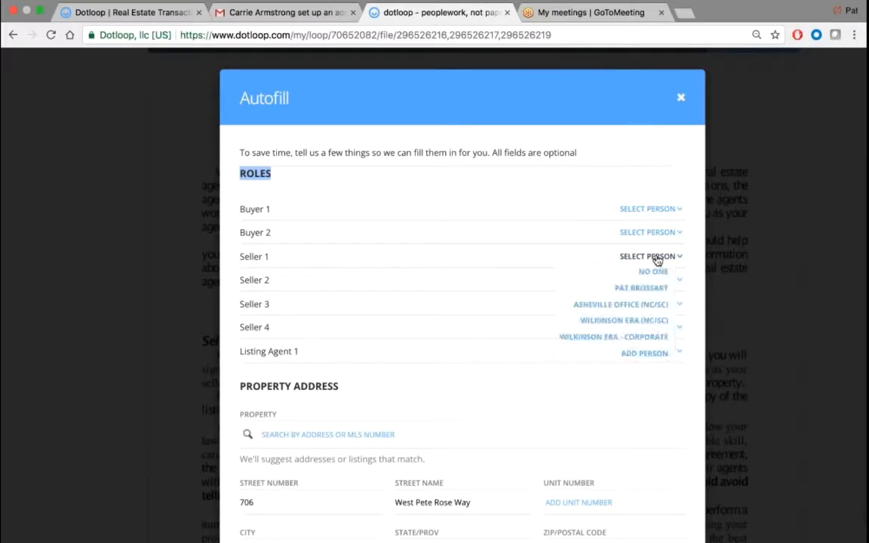
{"action": "left_click", "coordinate": [619, 357]}
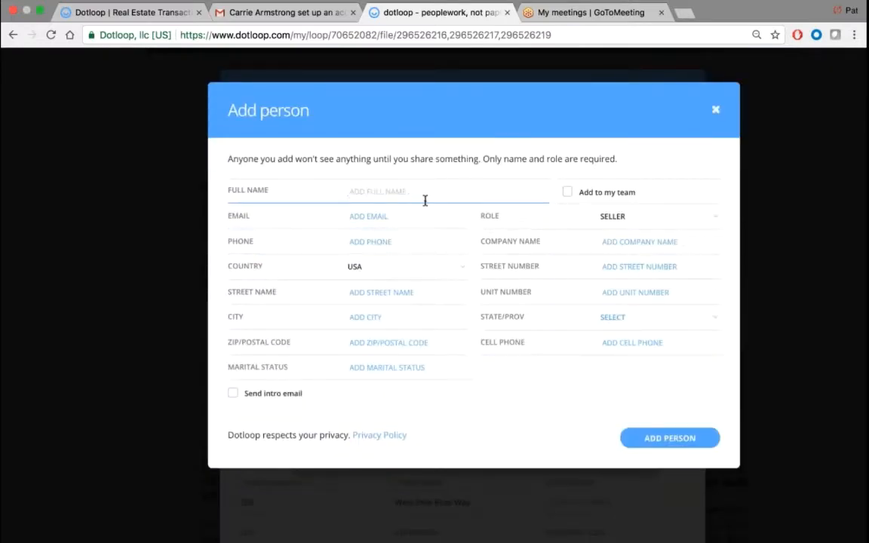
- Enter the seller's full name, pick the saved e-mail suggestion, and fill in the phone number
{"action": "type", "text": "Sally Seller"}
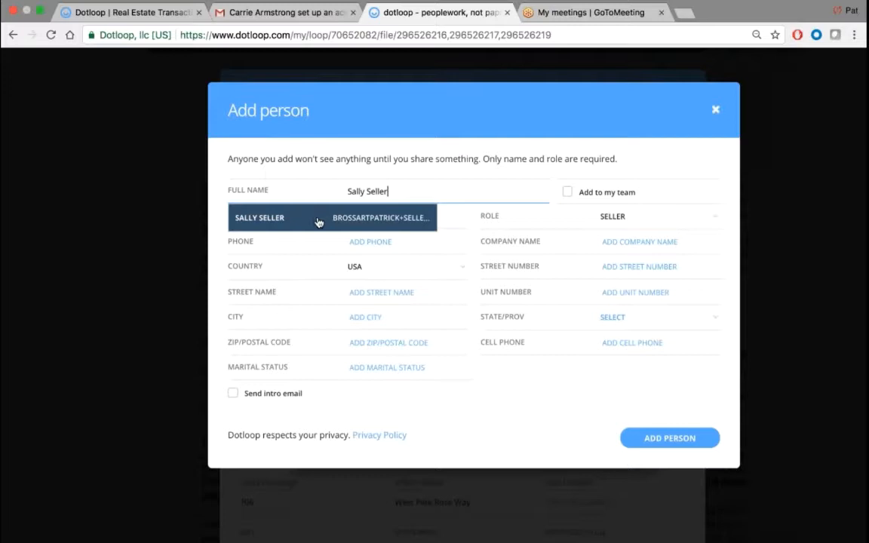
{"action": "left_click", "coordinate": [326, 223]}
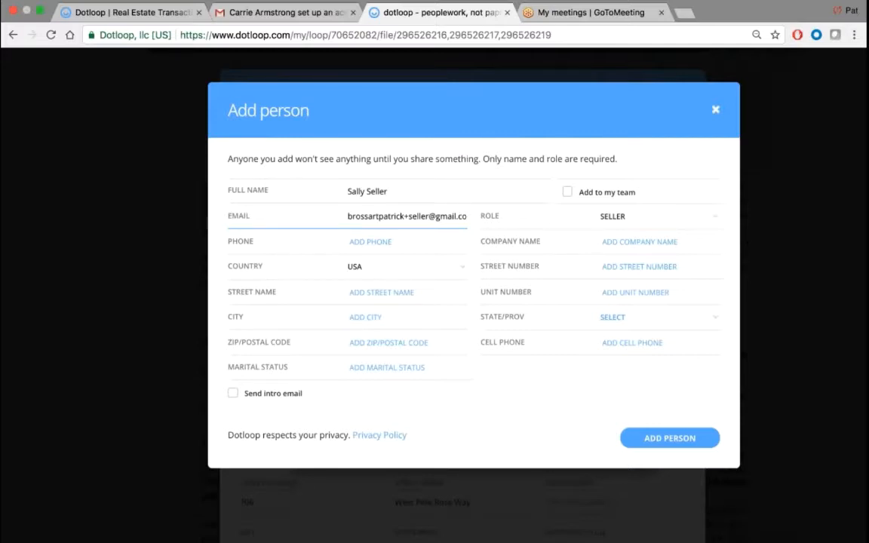
{"action": "key", "text": "Tab"}
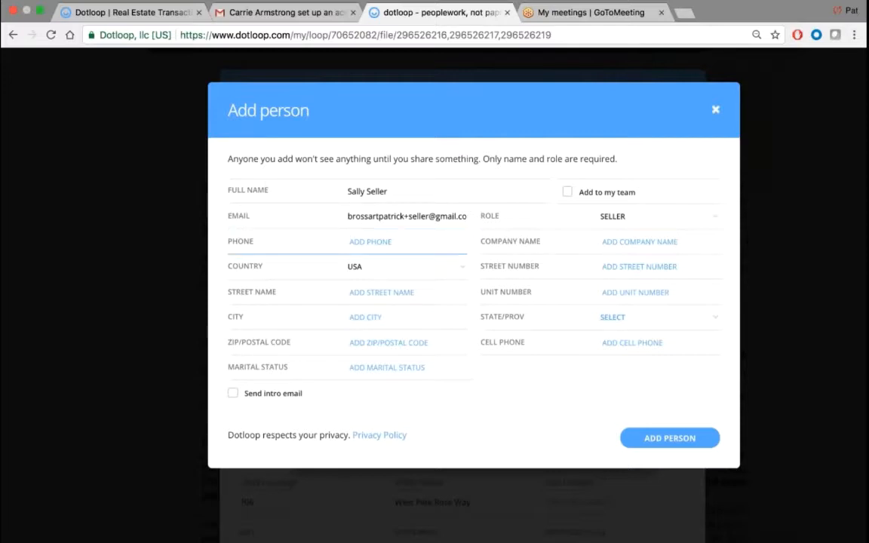
{"action": "type", "text": "555-555-5555"}
- Save the seller contact and review the Property Address fields, including unit number and parcel/tax ID
{"action": "left_click", "coordinate": [665, 439]}
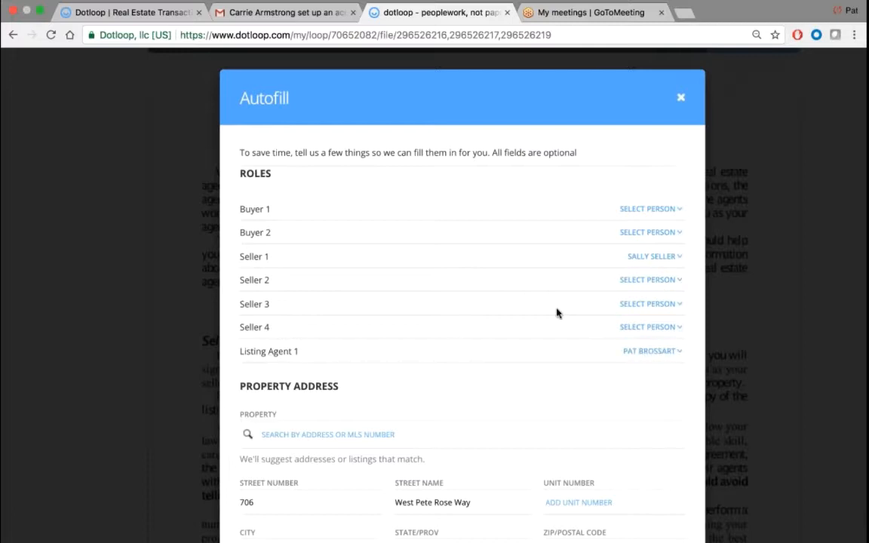
{"action": "scroll", "coordinate": [557, 311], "scroll_direction": "down", "scroll_amount": 8}
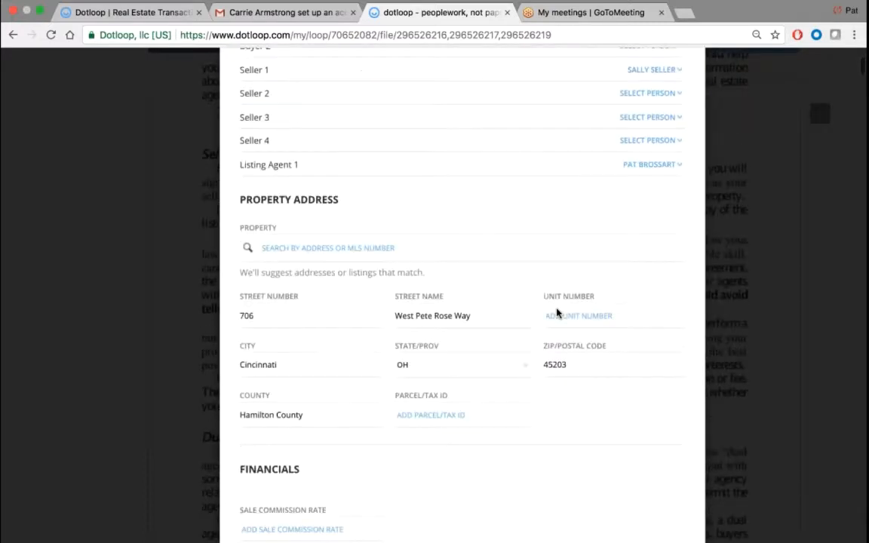
{"action": "left_click_drag", "start_coordinate": [343, 83], "coordinate": [226, 78]}
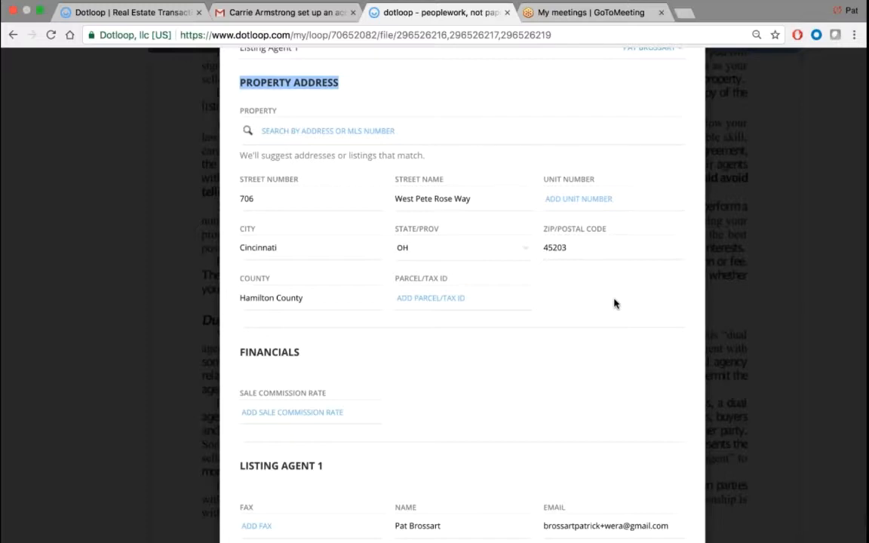
{"action": "left_click", "coordinate": [573, 199]}
{"action": "left_click", "coordinate": [400, 298]}
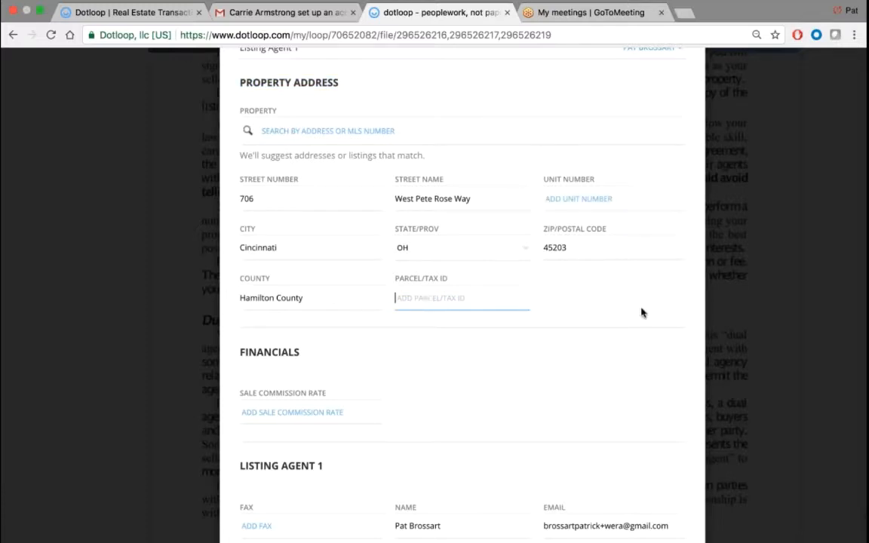
- Review the Financials and Listing Agent 1 sections of the Autofill form
{"action": "scroll", "coordinate": [642, 313], "scroll_direction": "down", "scroll_amount": 5}
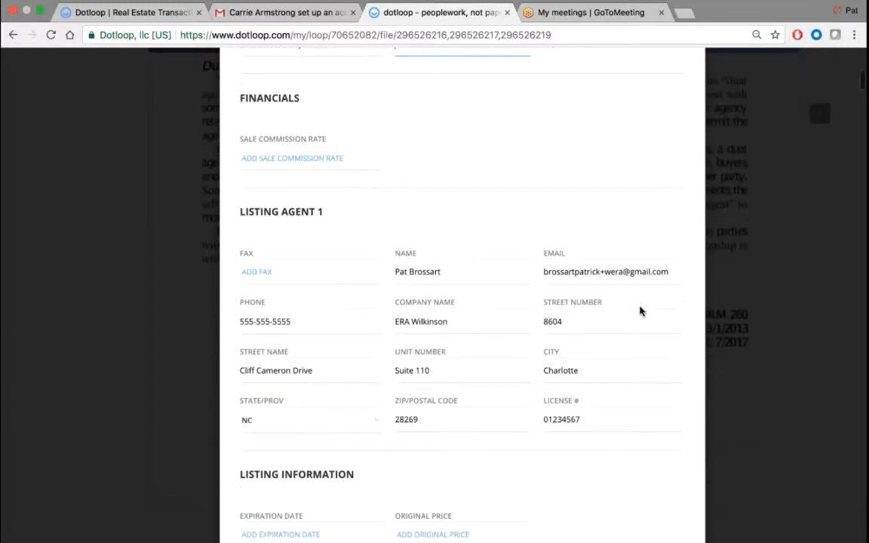
{"action": "double_click", "coordinate": [281, 94]}
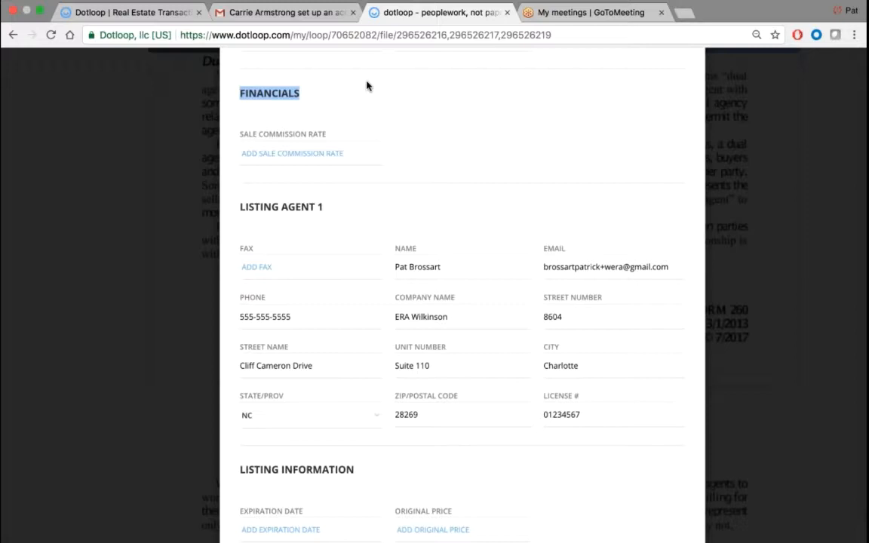
{"action": "scroll", "coordinate": [367, 86], "scroll_direction": "down", "scroll_amount": 3}
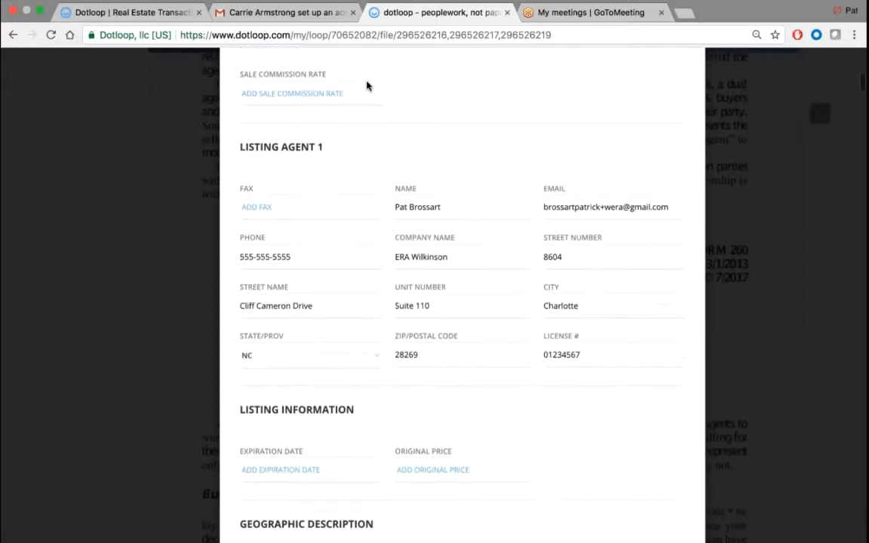
{"action": "left_click_drag", "start_coordinate": [329, 102], "coordinate": [230, 103]}
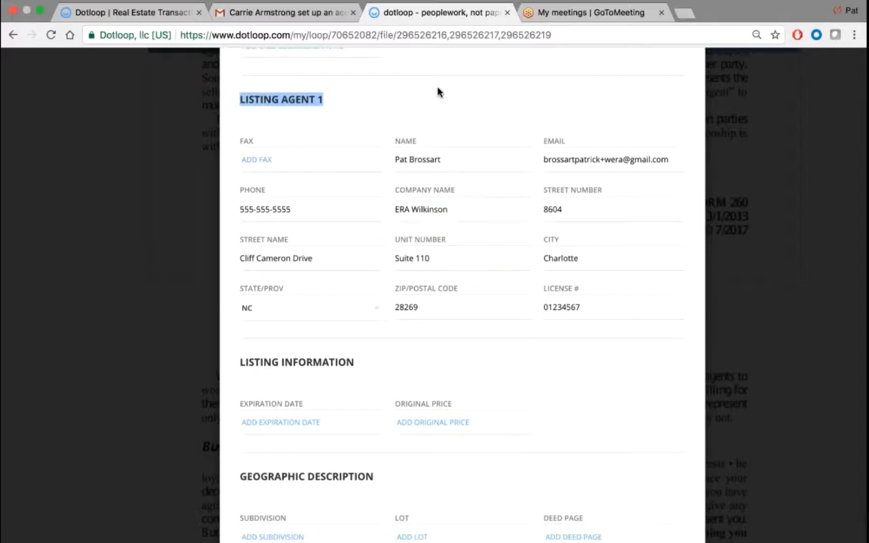
{"action": "scroll", "coordinate": [436, 98], "scroll_direction": "down", "scroll_amount": 5}
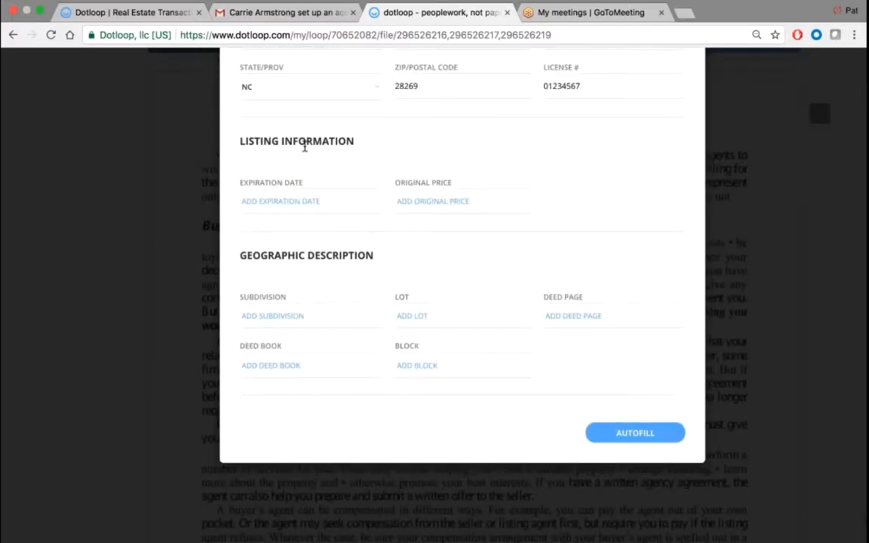
- Set the listing expiration date to 11/30/2017 and the original price to 500,000.00
{"action": "left_click", "coordinate": [280, 199]}
{"action": "left_click", "coordinate": [286, 200]}
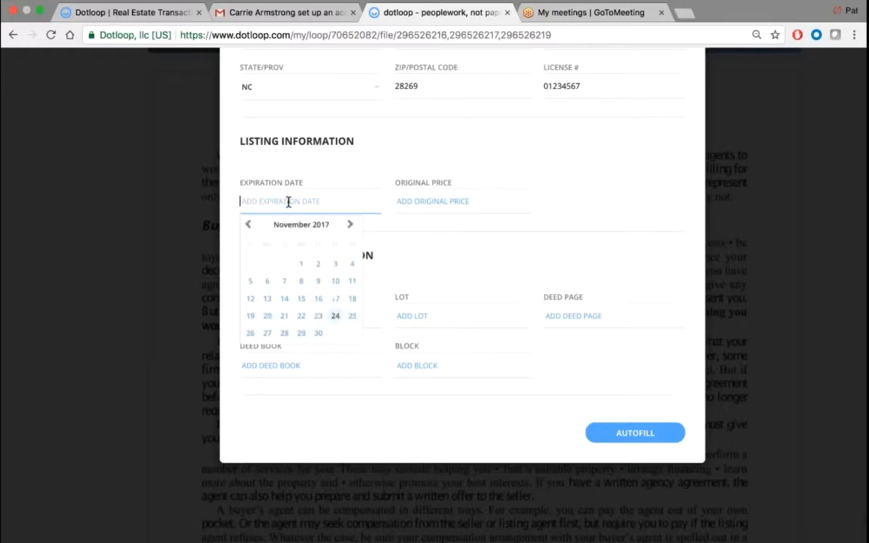
{"action": "left_click", "coordinate": [320, 332]}
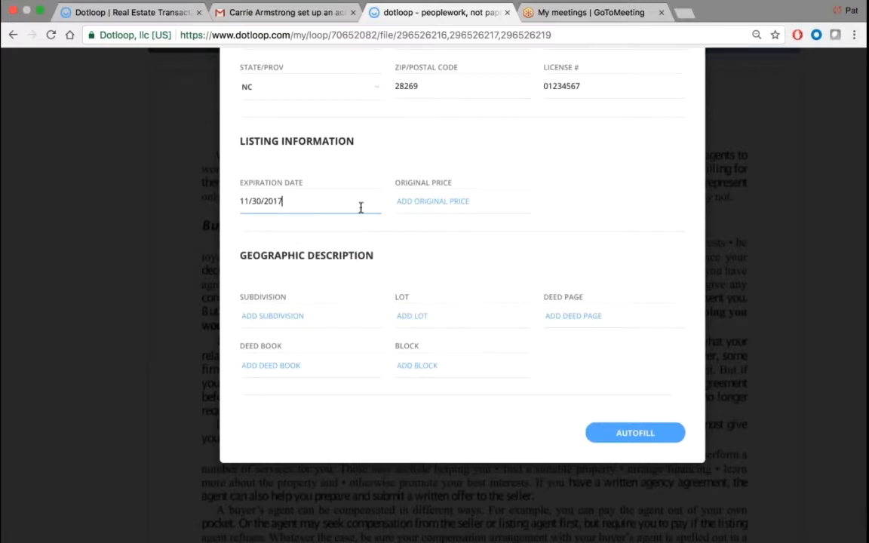
{"action": "left_click", "coordinate": [455, 202]}
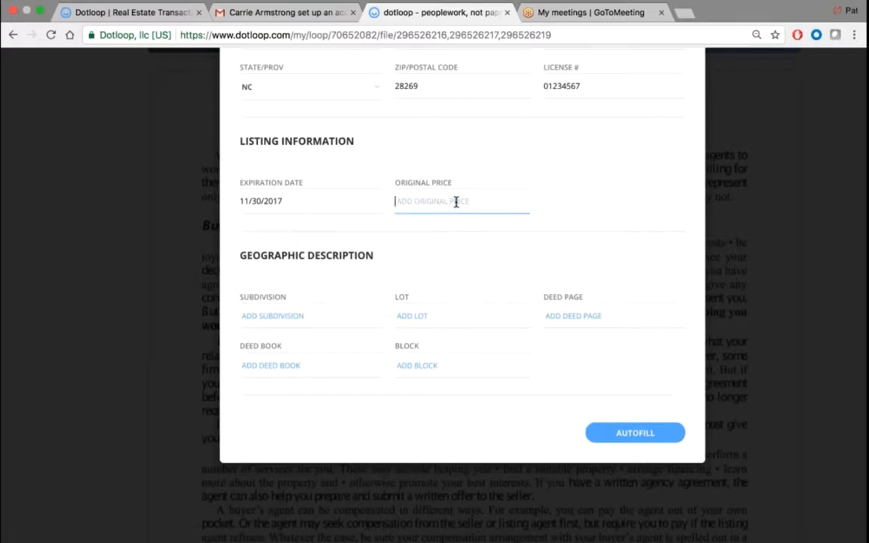
{"action": "type", "text": "5000"}
{"action": "key", "text": "BackSpace"}
{"action": "type", "text": ",000.00"}
- Fill Subdivision with 'Subdivision', Lot with 'lot', Deed Page with 'deed', and enter the Deed Book
{"action": "left_click", "coordinate": [306, 316]}
{"action": "type", "text": "Subdivision"}
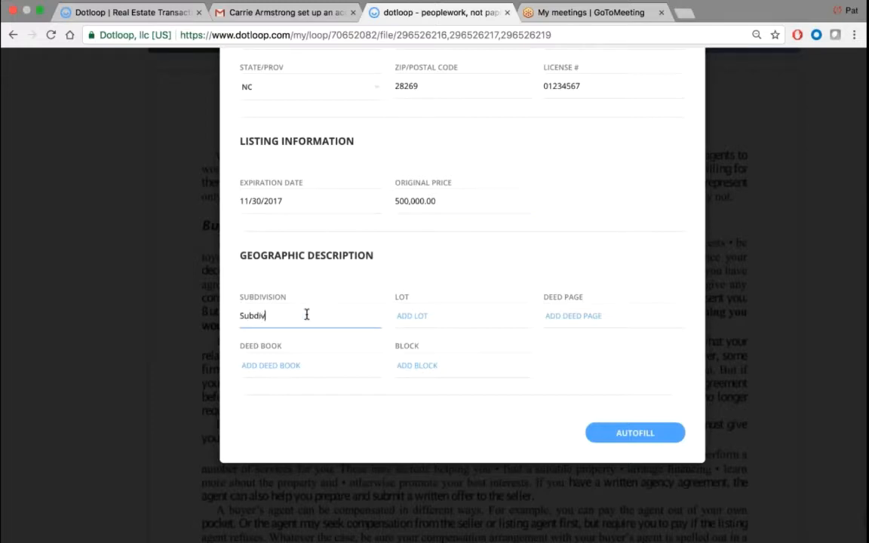
{"action": "key", "text": "Tab"}
{"action": "type", "text": "lot"}
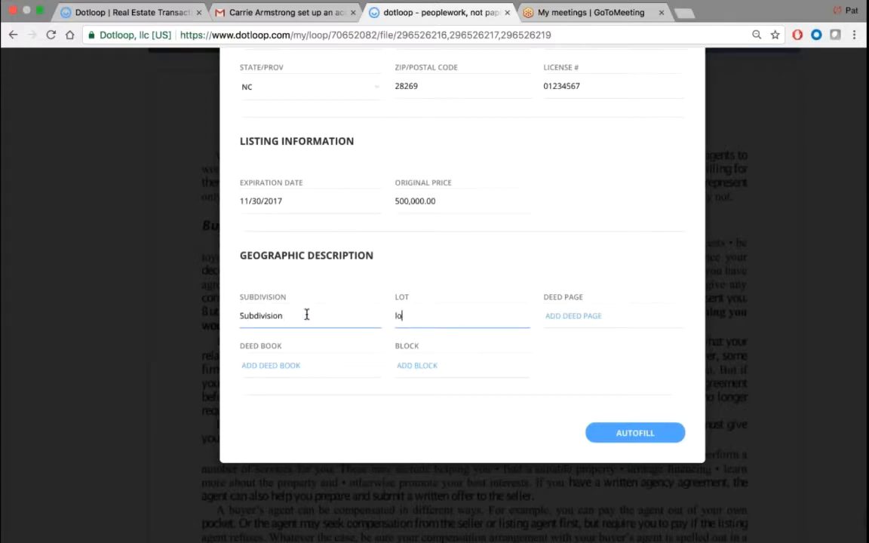
{"action": "key", "text": "Tab"}
{"action": "type", "text": "deed"}
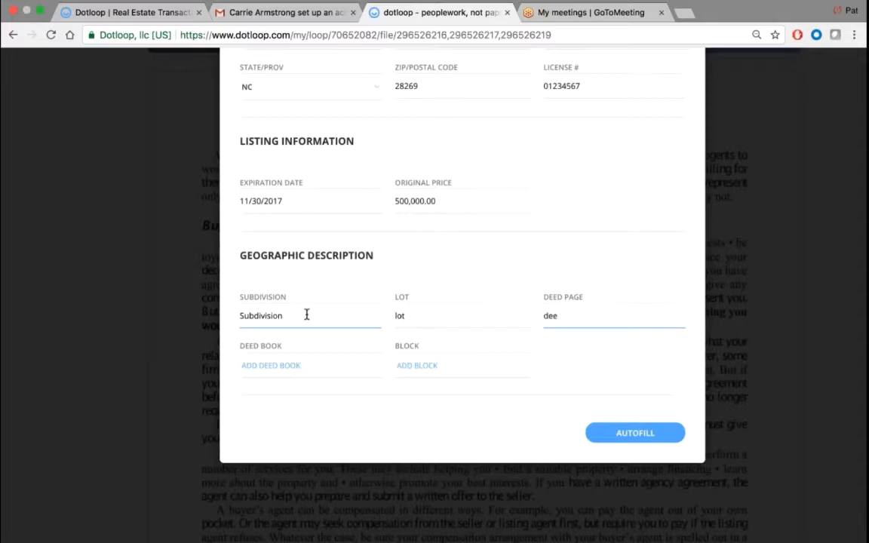
{"action": "key", "text": "Tab"}
{"action": "type", "text": "bool"}
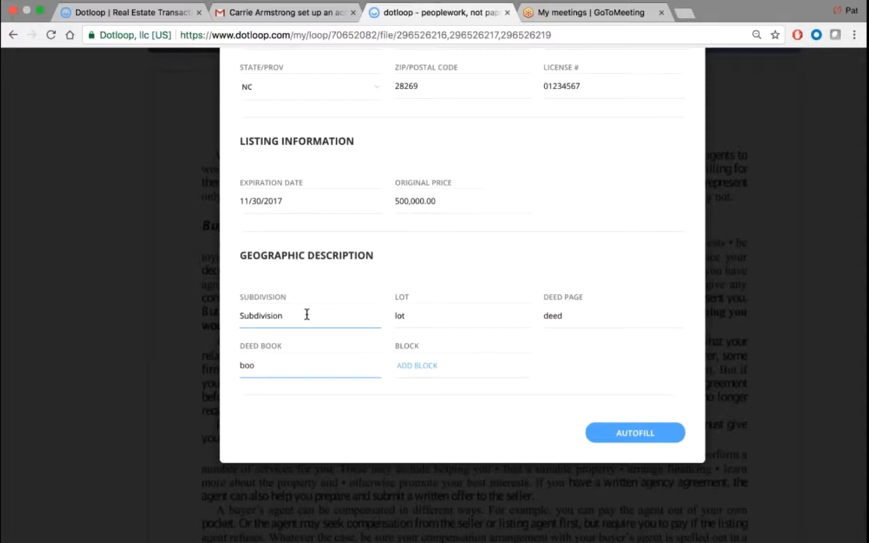
{"action": "key", "text": "Tab"}
- Correct Deed Book to 'book', enter 'block' for Block, and run Autofill
{"action": "left_click", "coordinate": [308, 374]}
{"action": "key", "text": "BackSpace"}
{"action": "type", "text": "k"}
{"action": "key", "text": "Tab"}
{"action": "type", "text": "block"}
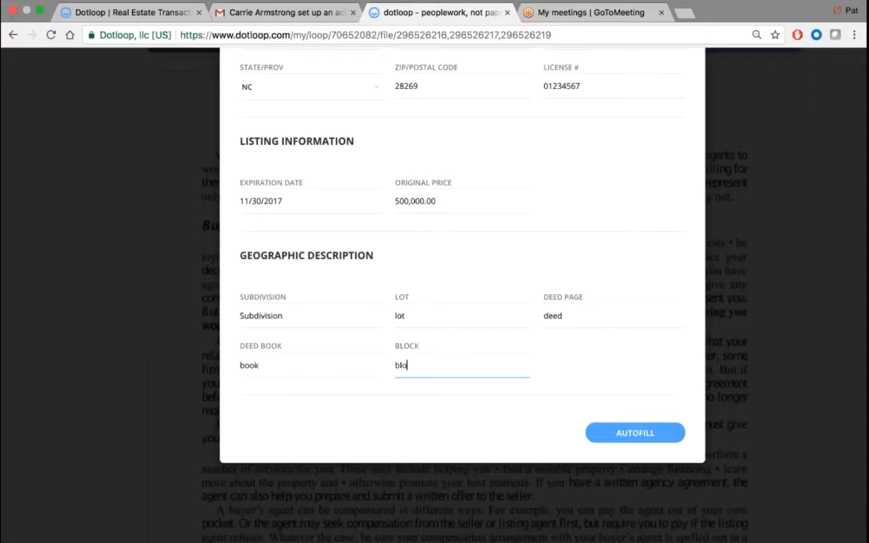
{"action": "left_click", "coordinate": [636, 433]}
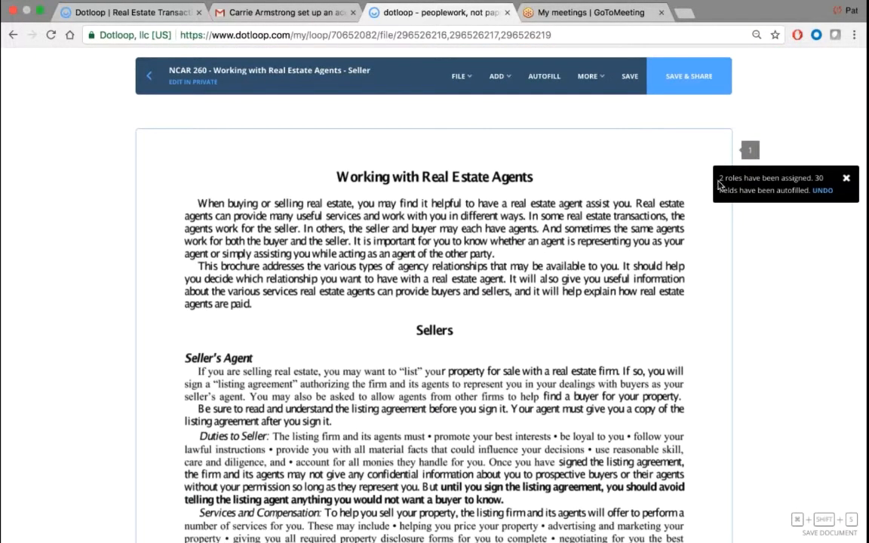
- Dismiss the autofill notice (2 roles, 30 fields) and scroll to the Disclosure of Seller Subagency section
{"action": "left_click_drag", "start_coordinate": [719, 180], "coordinate": [828, 190]}
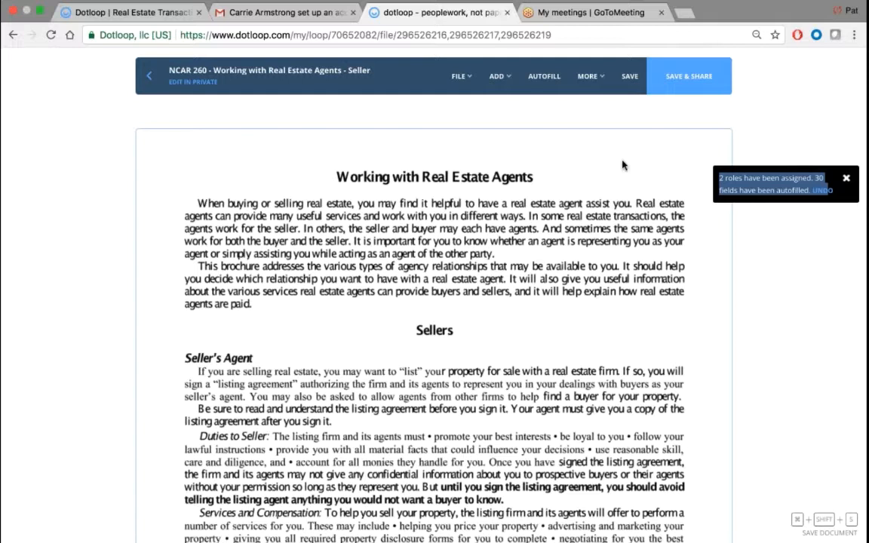
{"action": "left_click", "coordinate": [847, 179]}
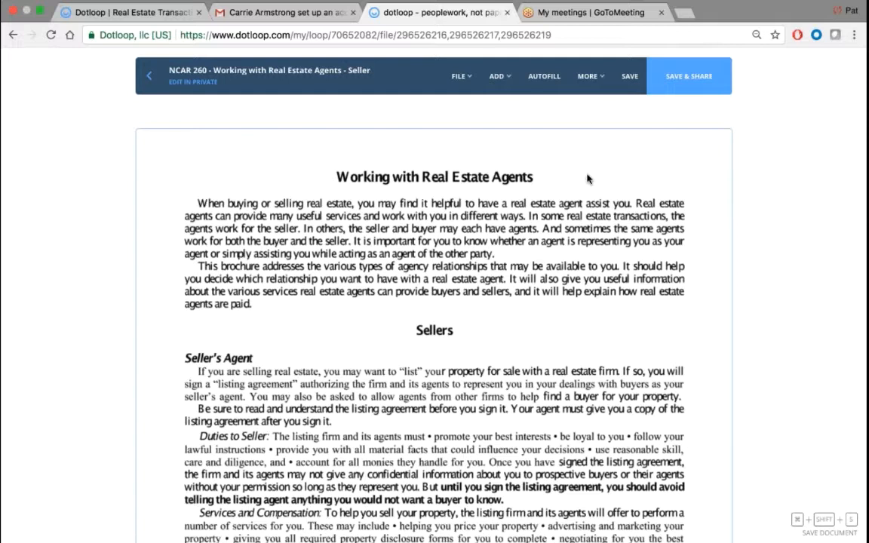
{"action": "scroll", "coordinate": [588, 179], "scroll_direction": "down", "scroll_amount": 15}
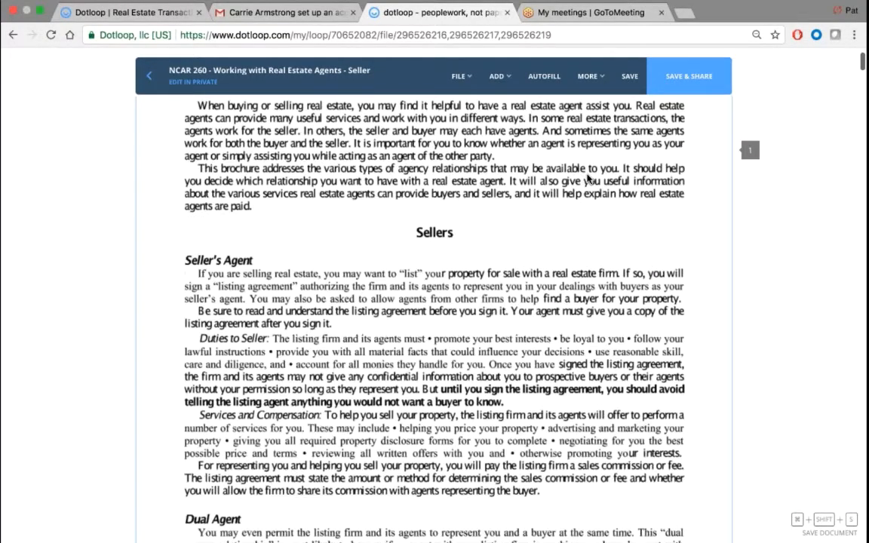
{"action": "scroll", "coordinate": [588, 179], "scroll_direction": "down", "scroll_amount": 15}
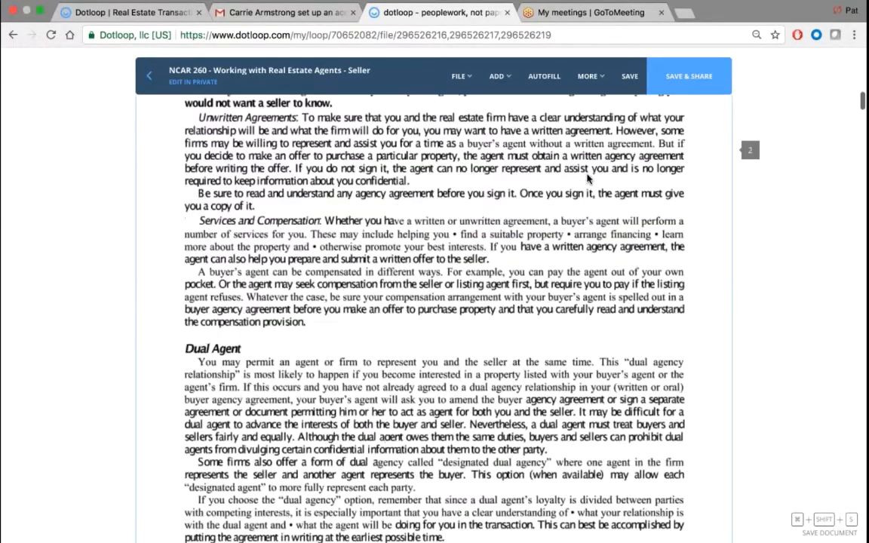
{"action": "scroll", "coordinate": [588, 179], "scroll_direction": "down", "scroll_amount": 10}
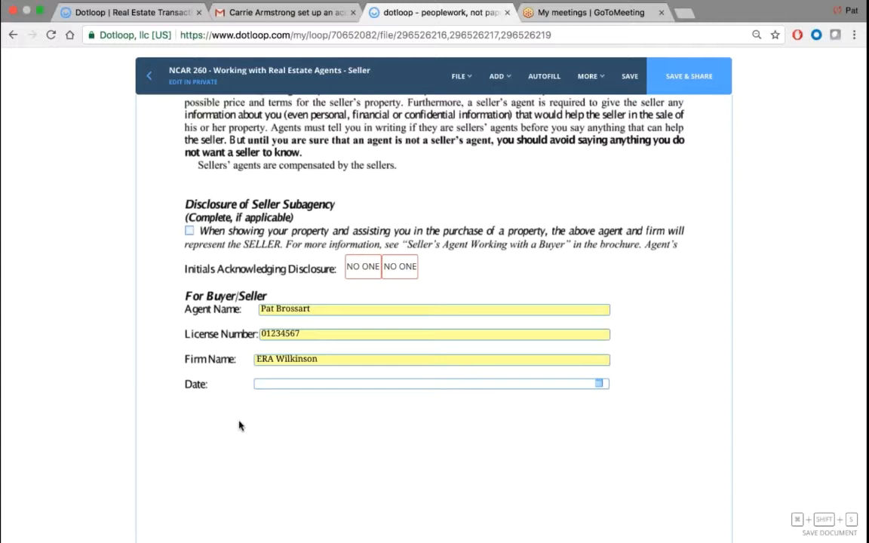
- Set the Date to 11/24/2017 and tick the seller subagency disclosure box
{"action": "left_click", "coordinate": [305, 385]}
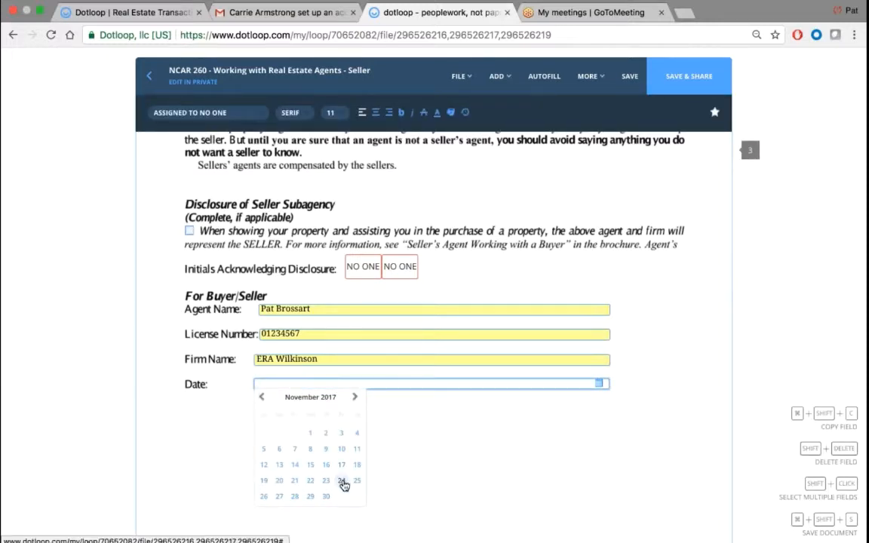
{"action": "left_click", "coordinate": [341, 481]}
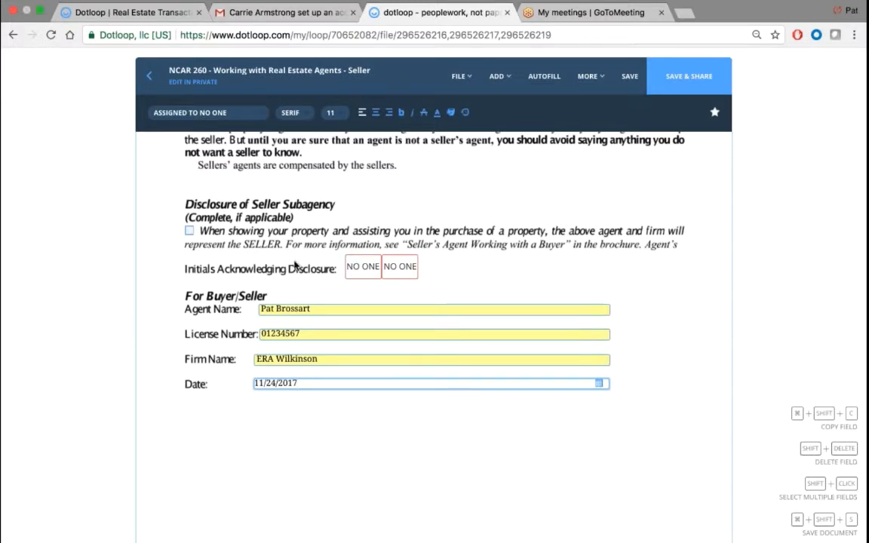
{"action": "left_click", "coordinate": [189, 232]}
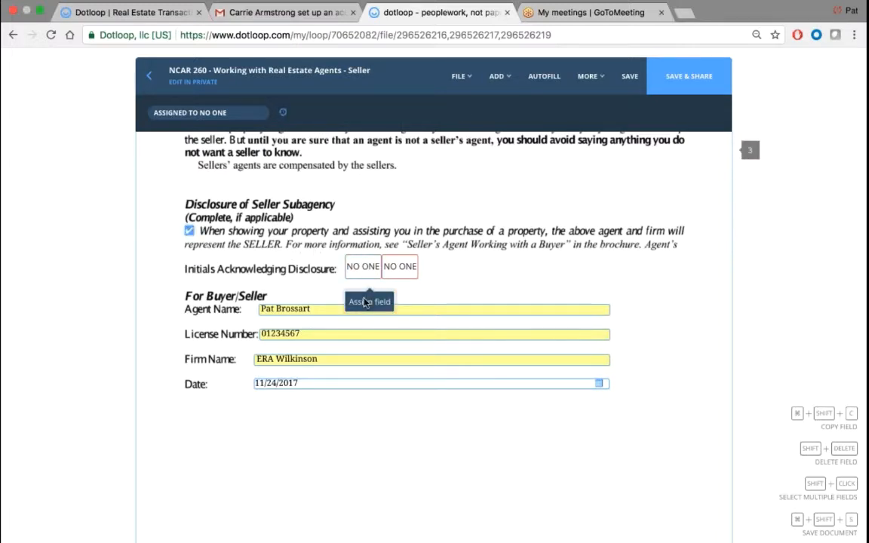
- Assign the first initials box on NCAR 260 to the seller
{"action": "left_click", "coordinate": [369, 302]}
{"action": "left_click", "coordinate": [190, 137]}
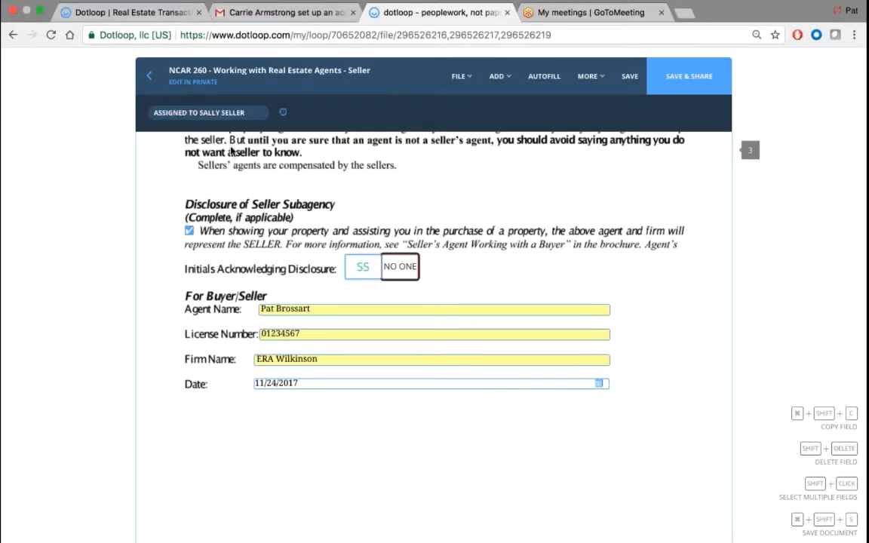
{"action": "left_click", "coordinate": [217, 117]}
- Select the seller signature field on the acknowledgment page, then move on to the NCAR 101 listing agreement
{"action": "scroll", "coordinate": [306, 269], "scroll_direction": "down", "scroll_amount": 5}
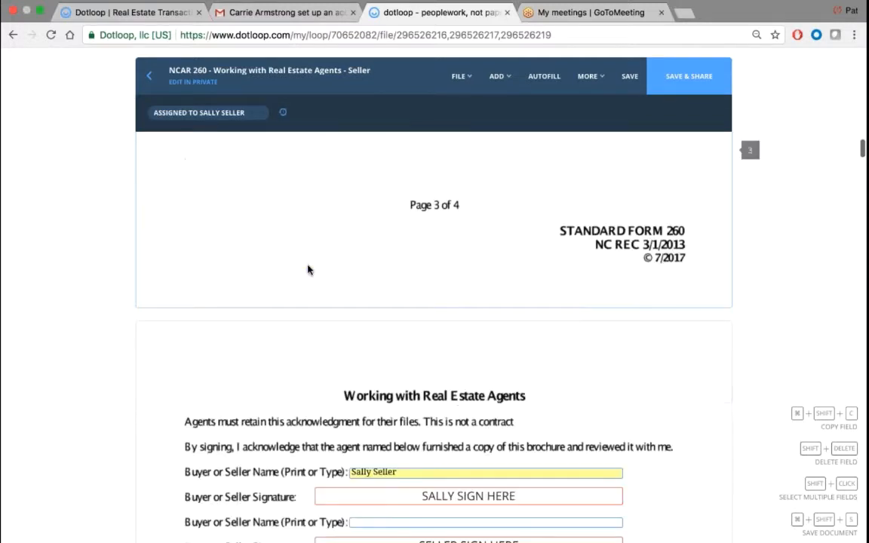
{"action": "scroll", "coordinate": [308, 269], "scroll_direction": "down", "scroll_amount": 6}
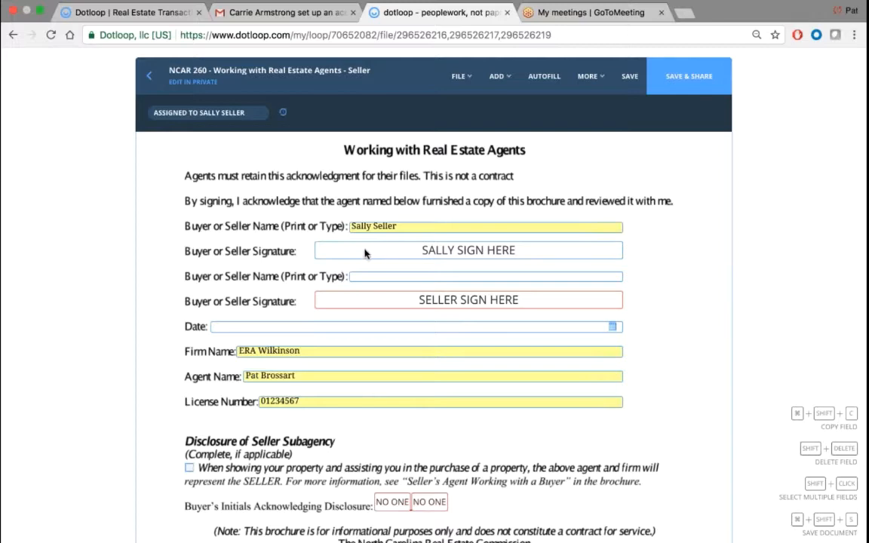
{"action": "scroll", "coordinate": [365, 254], "scroll_direction": "up", "scroll_amount": 15}
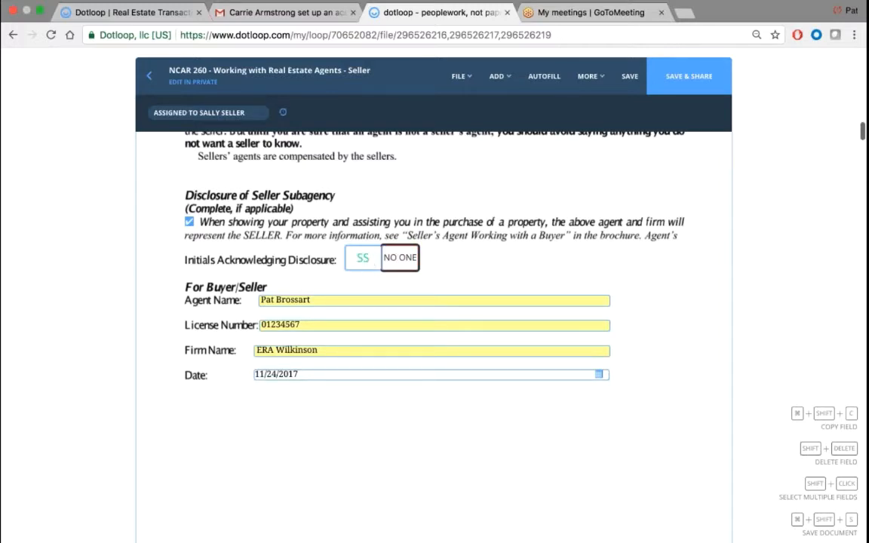
{"action": "scroll", "coordinate": [248, 169], "scroll_direction": "down", "scroll_amount": 15}
{"action": "scroll", "coordinate": [248, 169], "scroll_direction": "up", "scroll_amount": 3}
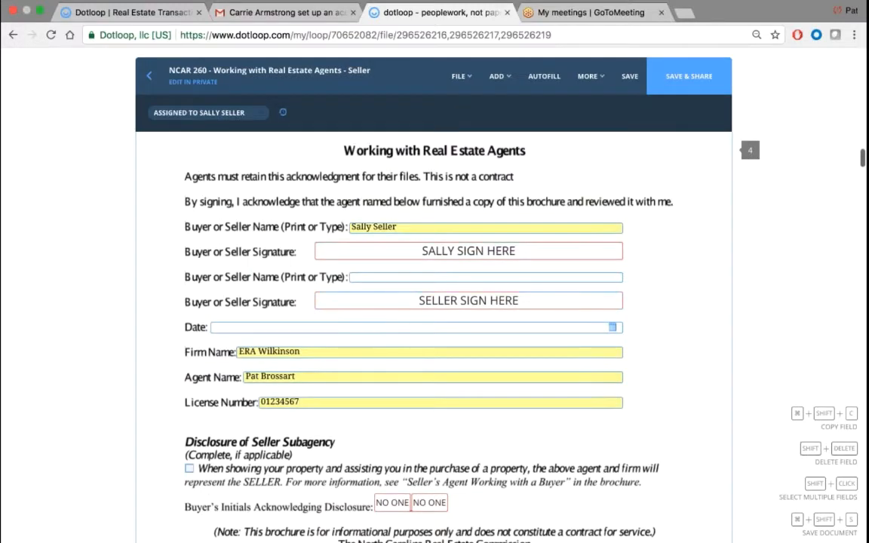
{"action": "left_click", "coordinate": [368, 250]}
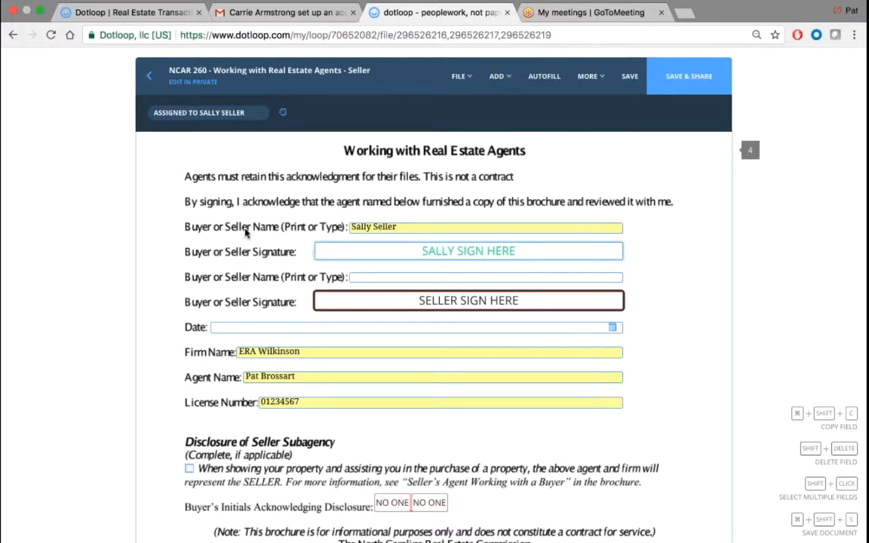
{"action": "scroll", "coordinate": [245, 230], "scroll_direction": "down", "scroll_amount": 1}
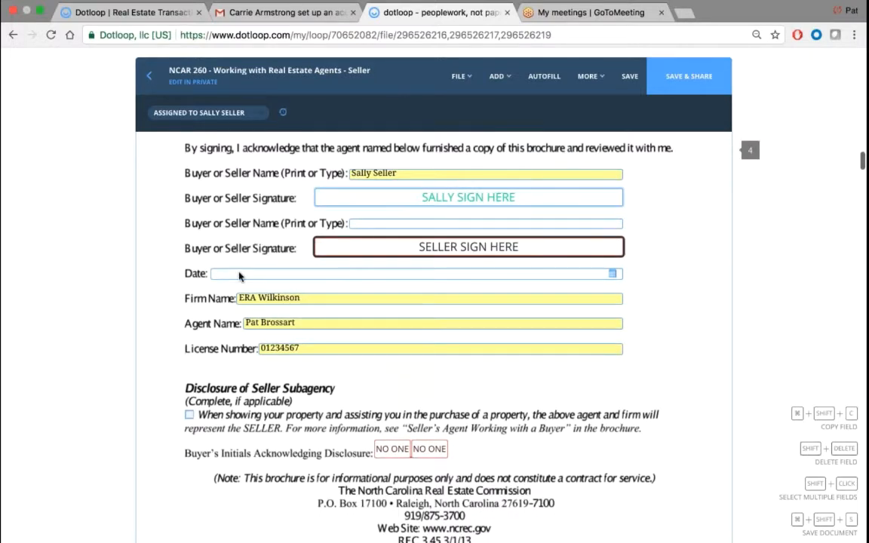
{"action": "scroll", "coordinate": [161, 285], "scroll_direction": "down", "scroll_amount": 3}
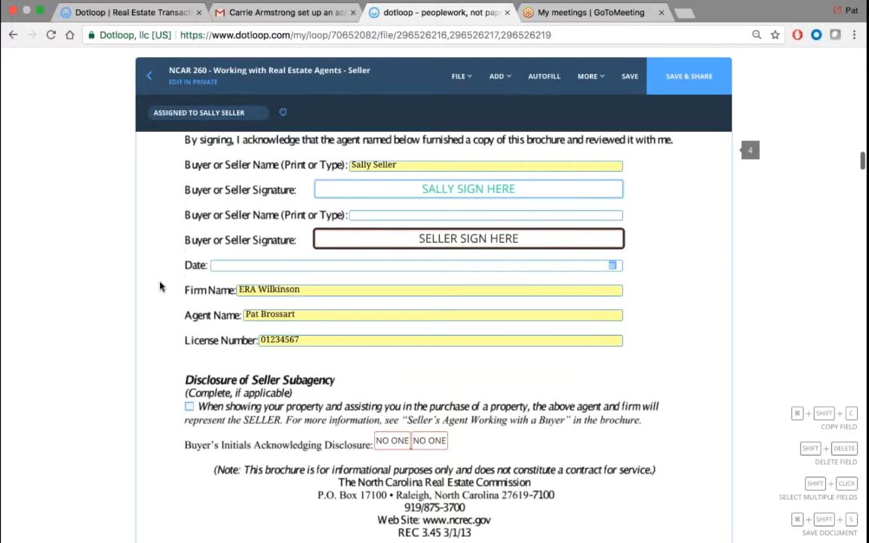
{"action": "scroll", "coordinate": [160, 286], "scroll_direction": "down", "scroll_amount": 7}
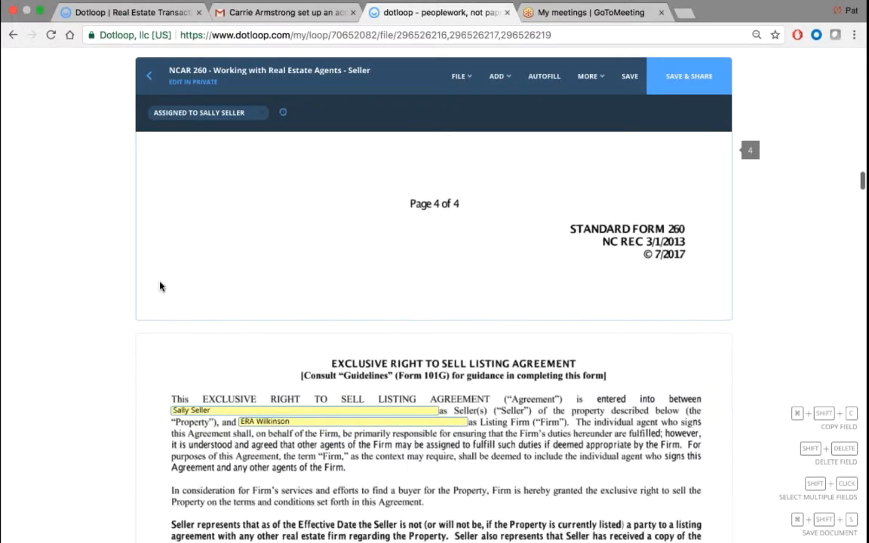
{"action": "scroll", "coordinate": [160, 286], "scroll_direction": "down", "scroll_amount": 3}
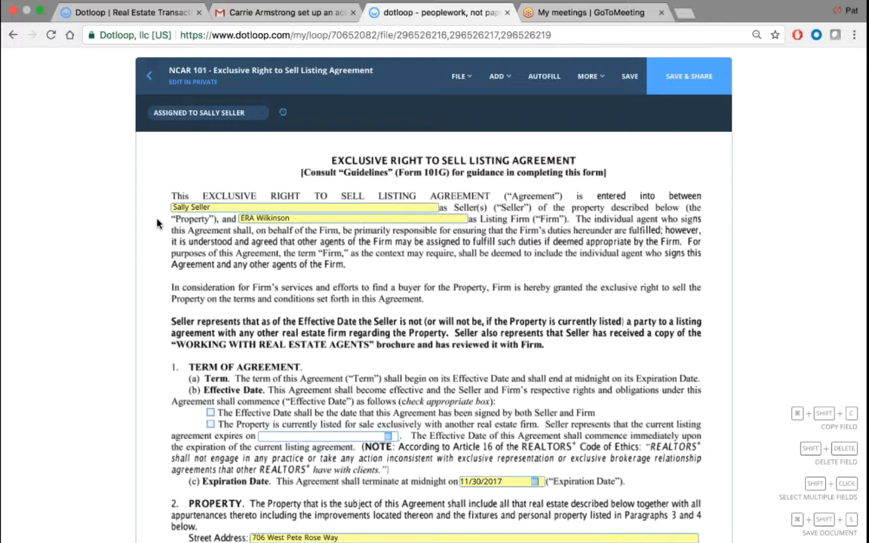
- Set the listing expiration date to 11/24/2017
{"action": "scroll", "coordinate": [157, 223], "scroll_direction": "down", "scroll_amount": 4}
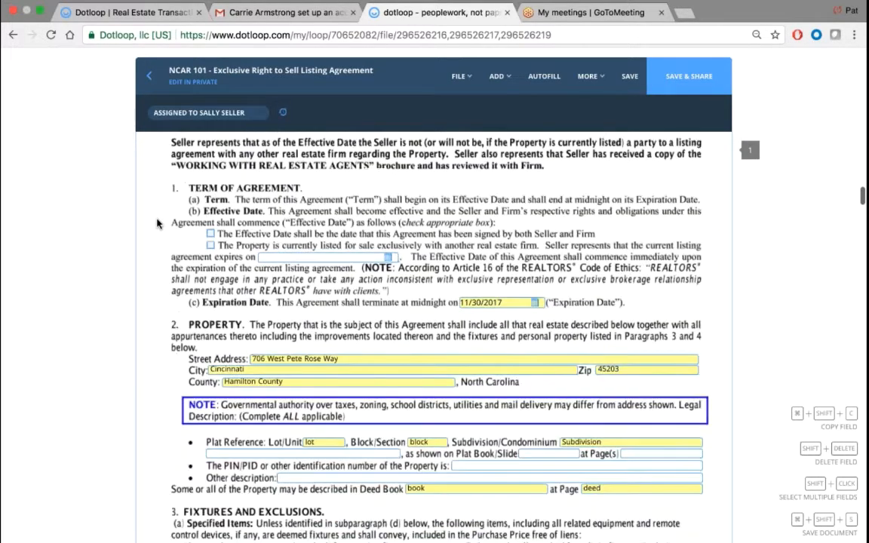
{"action": "left_click", "coordinate": [210, 233]}
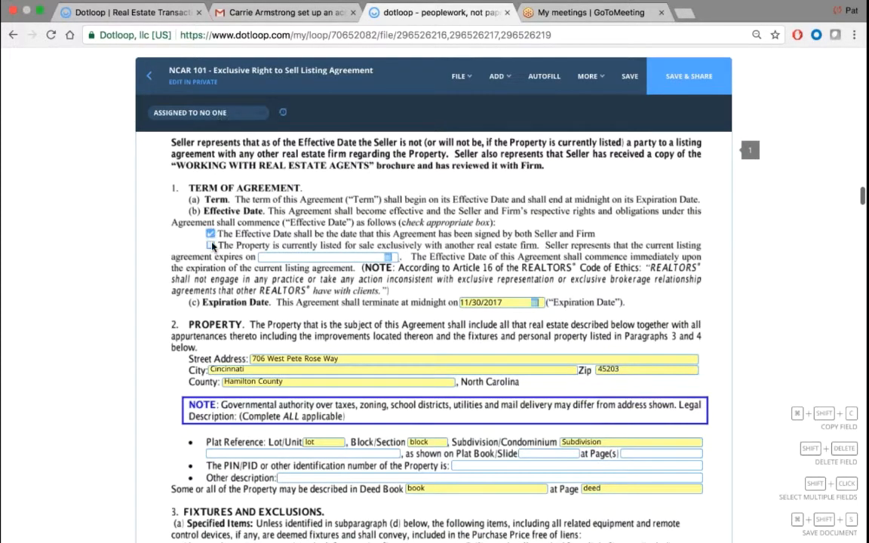
{"action": "left_click", "coordinate": [332, 257]}
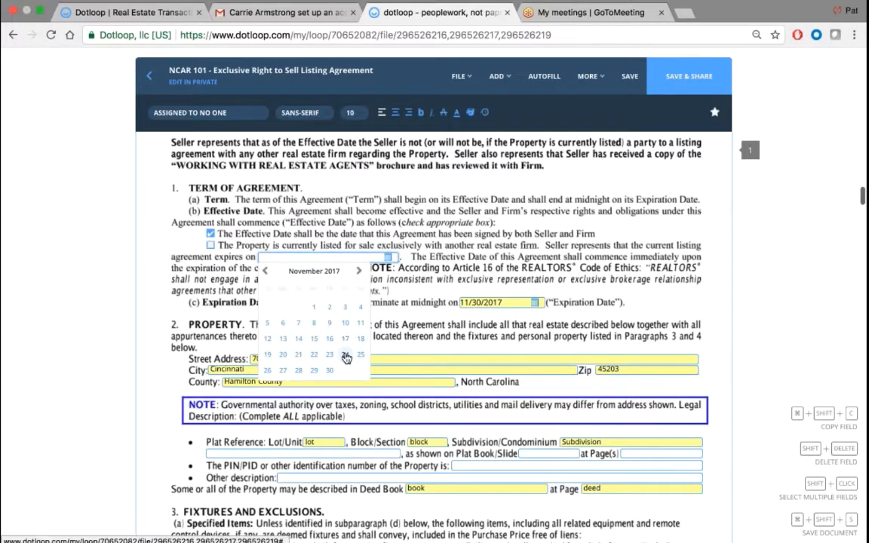
{"action": "left_click", "coordinate": [347, 355]}
- Adopt and sign the agent's initials in the page 1 Individual agent initials field
{"action": "scroll", "coordinate": [395, 301], "scroll_direction": "down", "scroll_amount": 5}
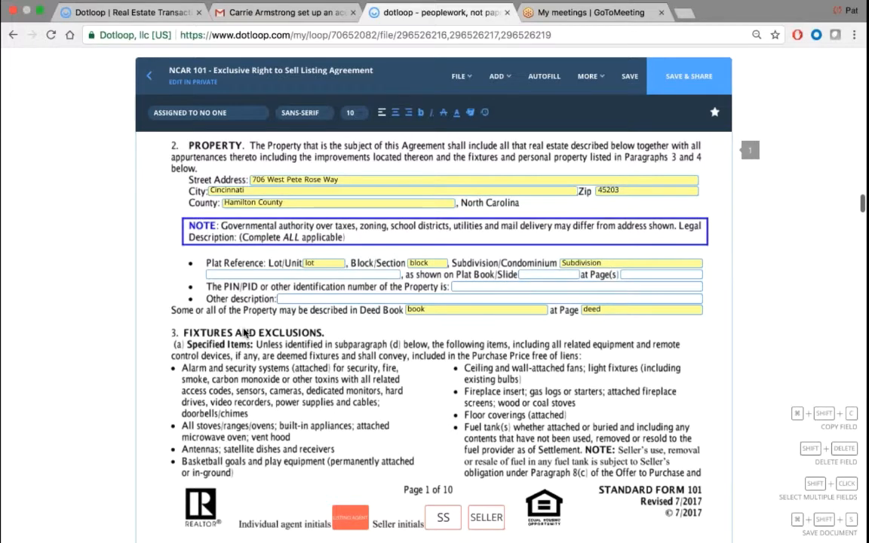
{"action": "scroll", "coordinate": [245, 333], "scroll_direction": "down", "scroll_amount": 3}
{"action": "scroll", "coordinate": [245, 333], "scroll_direction": "down", "scroll_amount": 3}
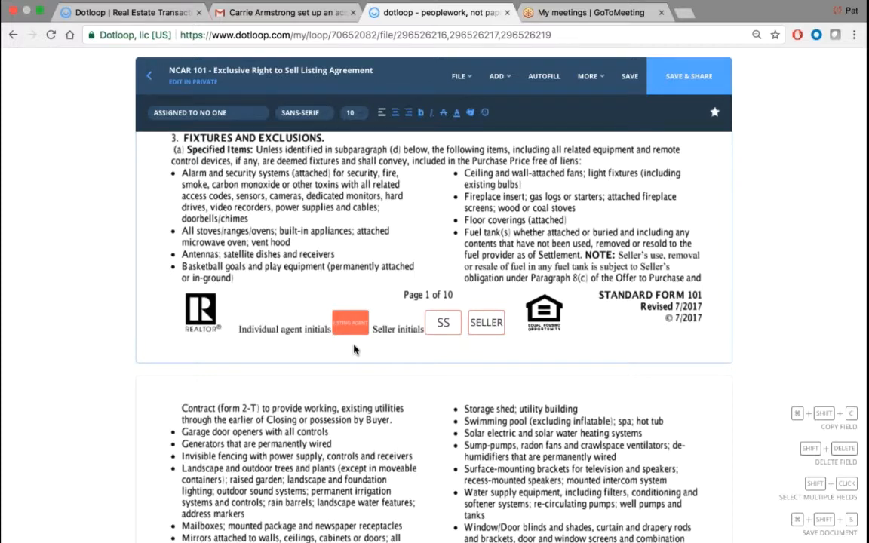
{"action": "left_click", "coordinate": [350, 323]}
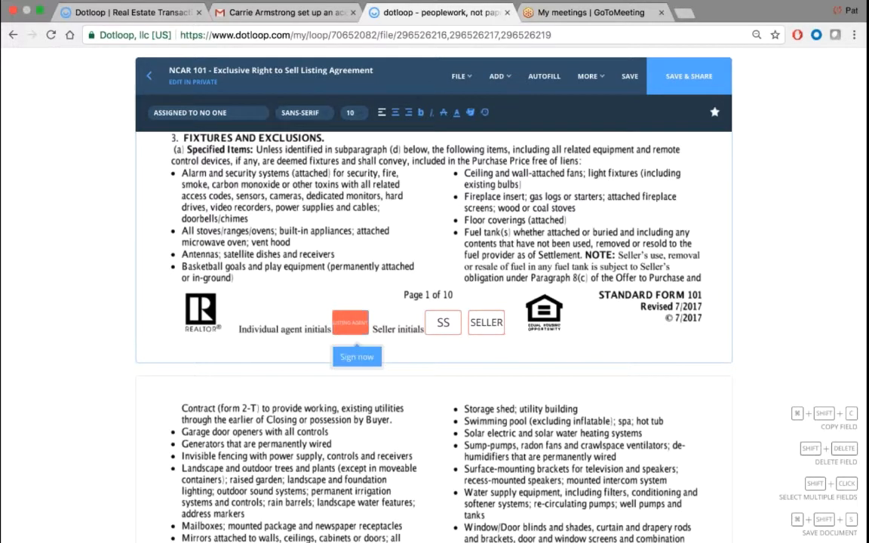
{"action": "left_click", "coordinate": [357, 358]}
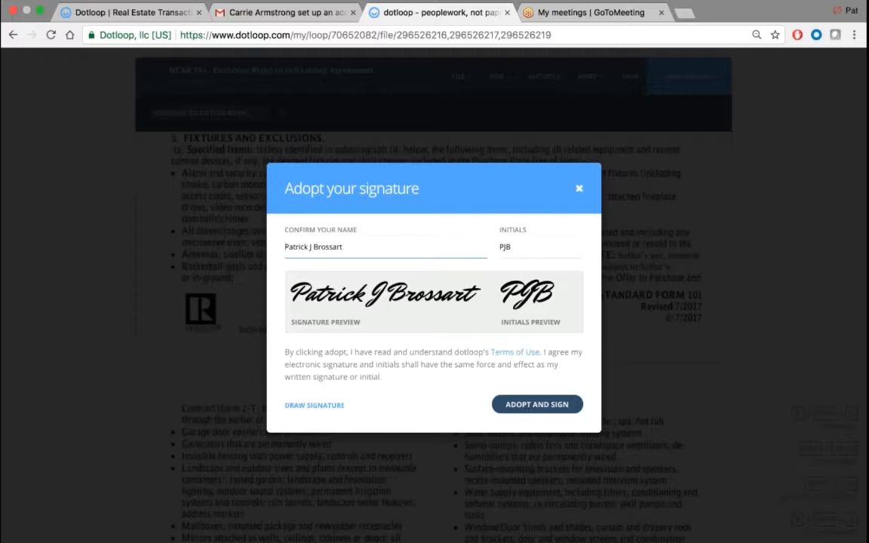
{"action": "left_click", "coordinate": [528, 412]}
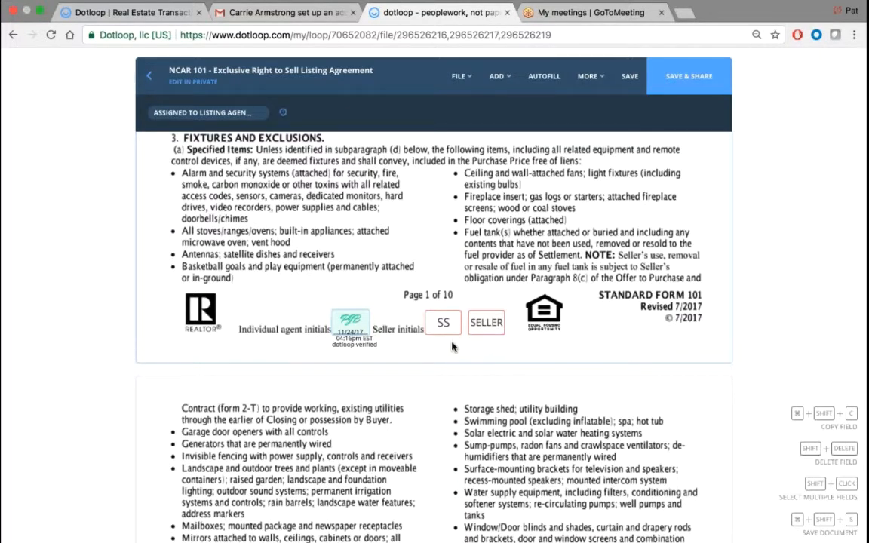
{"action": "scroll", "coordinate": [438, 343], "scroll_direction": "down", "scroll_amount": 10}
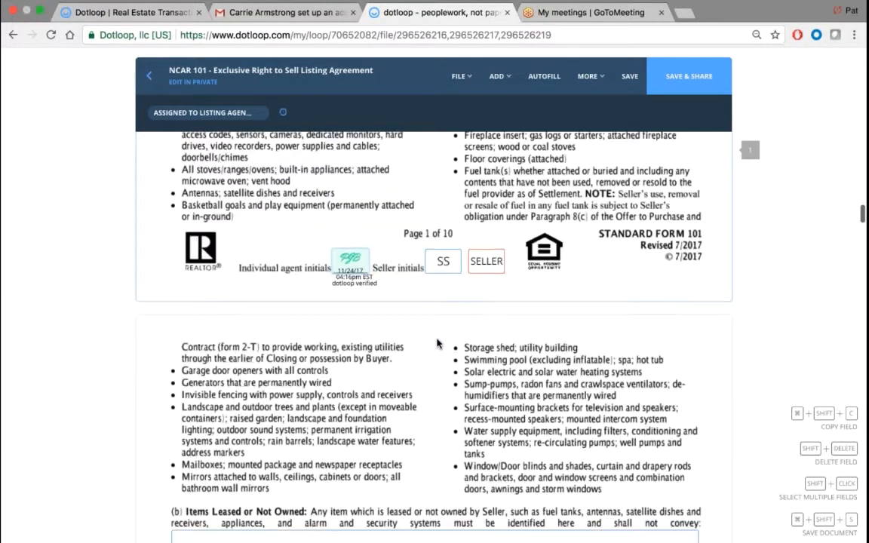
{"action": "scroll", "coordinate": [428, 347], "scroll_direction": "up", "scroll_amount": 3}
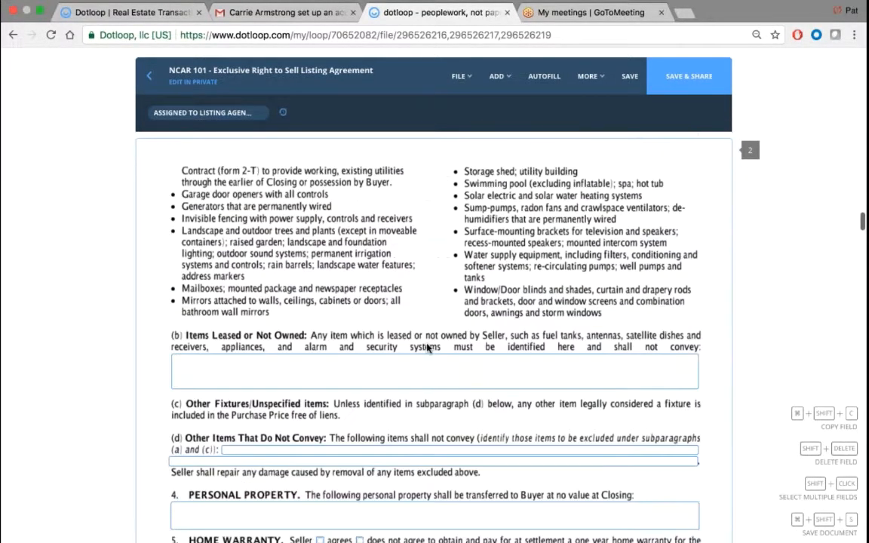
- Assign the Items Leased or Not Owned box to No One, after briefly trying the seller
{"action": "left_click", "coordinate": [283, 368]}
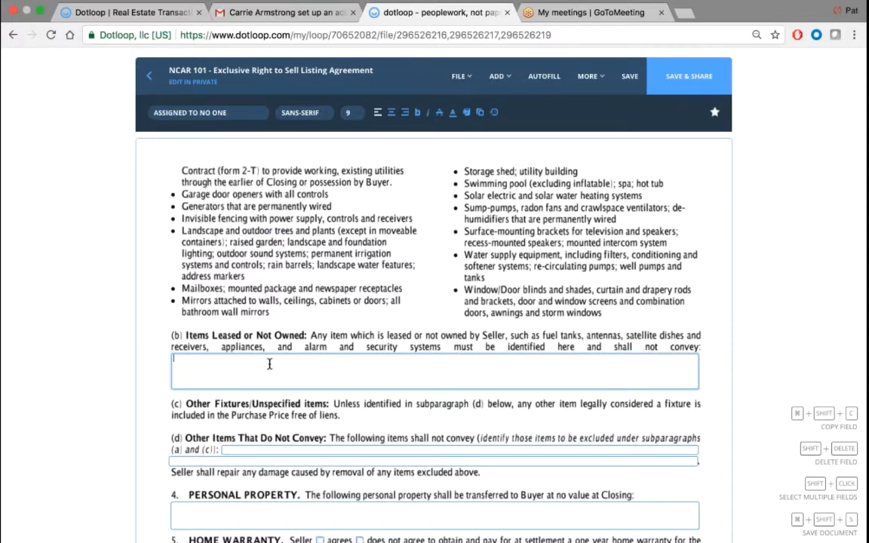
{"action": "left_click", "coordinate": [206, 114]}
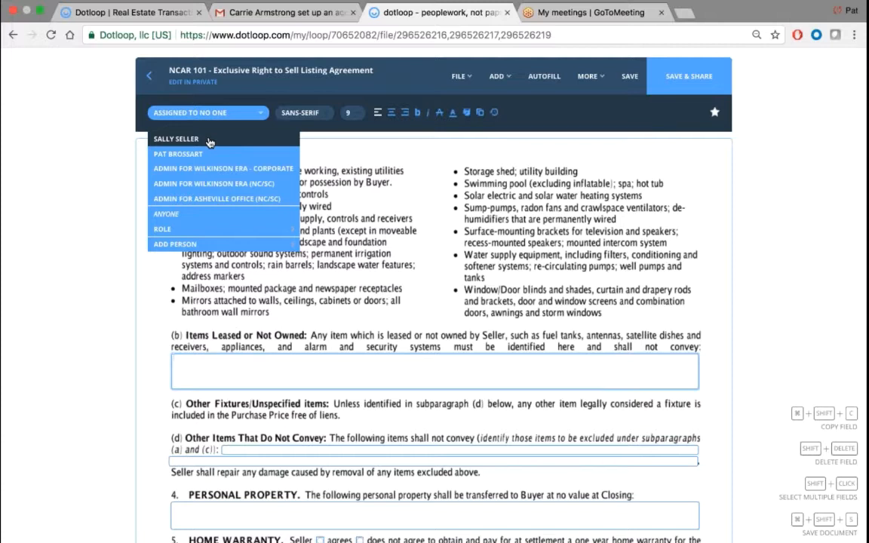
{"action": "left_click", "coordinate": [178, 139]}
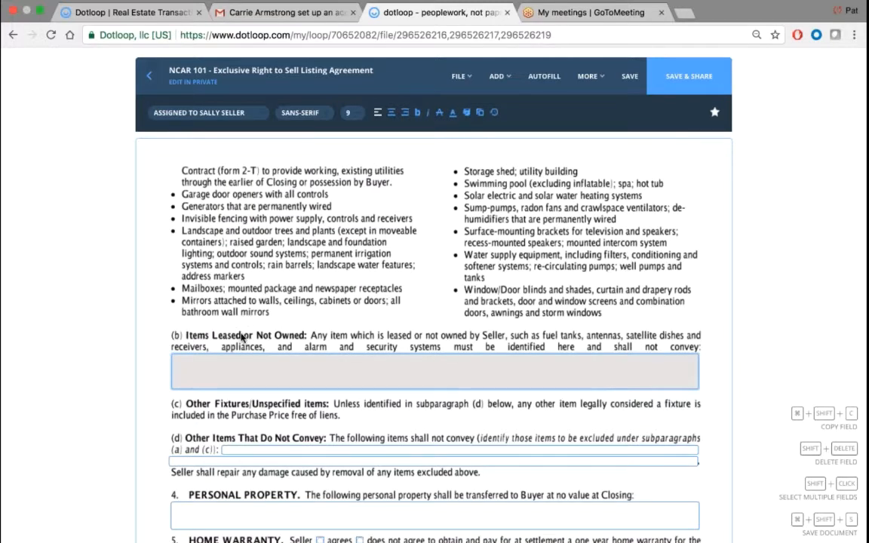
{"action": "left_click", "coordinate": [223, 115]}
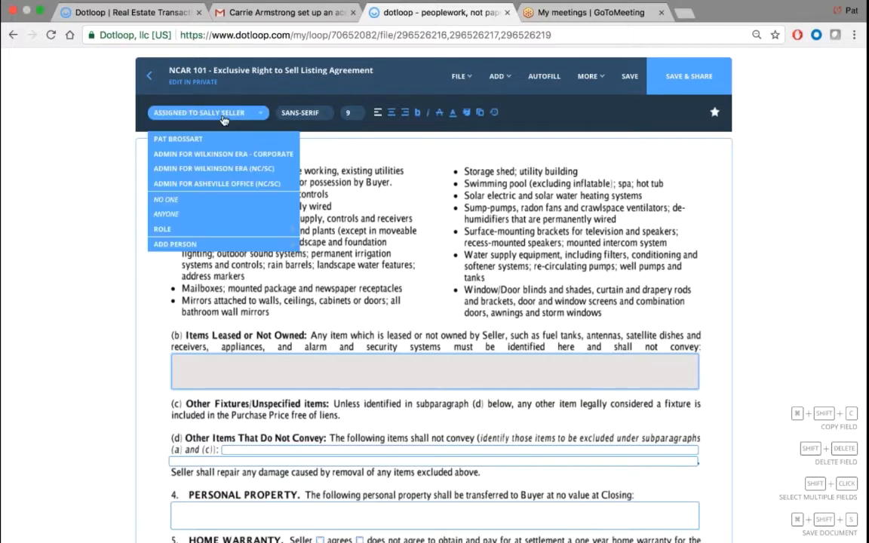
- Type 'this is a text box' into the Items Leased box, clearing the stray text first
{"action": "left_click", "coordinate": [185, 200]}
{"action": "type", "text": "ragsjrrgarergragwrtge"}
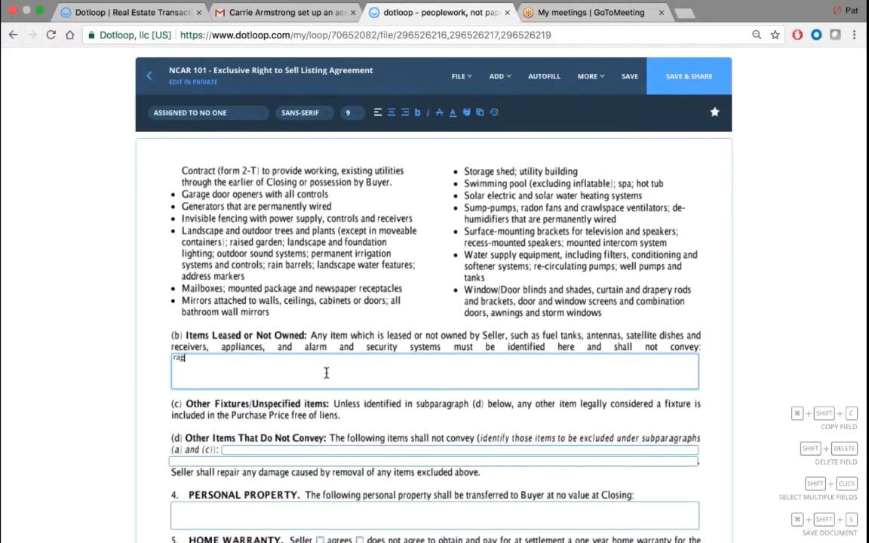
{"action": "key", "text": "BackSpace"}
{"action": "key", "text": "BackSpace"}
{"action": "key", "text": "BackSpace"}
{"action": "key", "text": "BackSpace"}
{"action": "key", "text": "BackSpace"}
{"action": "key", "text": "BackSpace"}
{"action": "key", "text": "BackSpace"}
{"action": "key", "text": "BackSpace"}
{"action": "key", "text": "BackSpace"}
{"action": "key", "text": "BackSpace"}
{"action": "key", "text": "BackSpace"}
{"action": "key", "text": "BackSpace"}
{"action": "key", "text": "BackSpace"}
{"action": "key", "text": "BackSpace"}
{"action": "key", "text": "BackSpace"}
{"action": "key", "text": "BackSpace"}
{"action": "key", "text": "BackSpace"}
{"action": "key", "text": "BackSpace"}
{"action": "key", "text": "BackSpace"}
{"action": "key", "text": "BackSpace"}
{"action": "key", "text": "BackSpace"}
{"action": "left_click", "coordinate": [299, 113]}
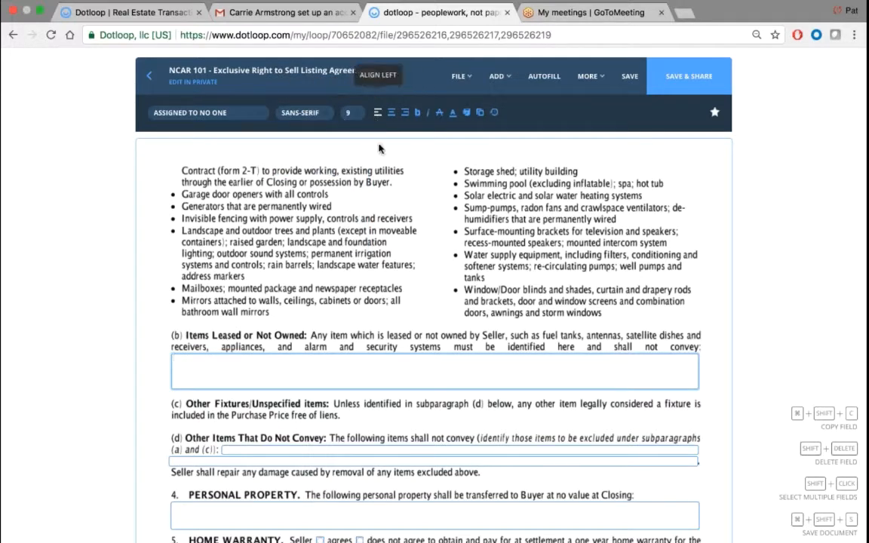
{"action": "type", "text": "this is a "}
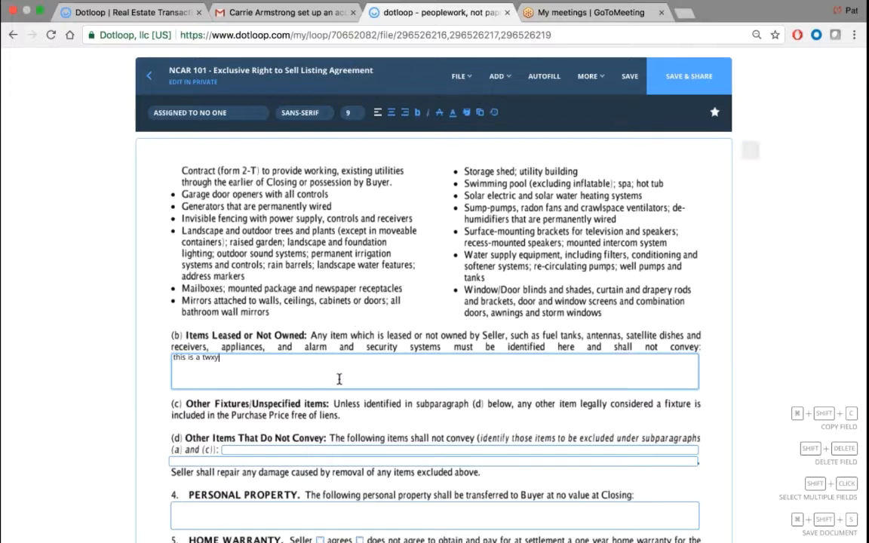
{"action": "type", "text": "text box"}
- Centre the Items Leased text at 13 pt, leaving strikethrough off
{"action": "left_click", "coordinate": [391, 112]}
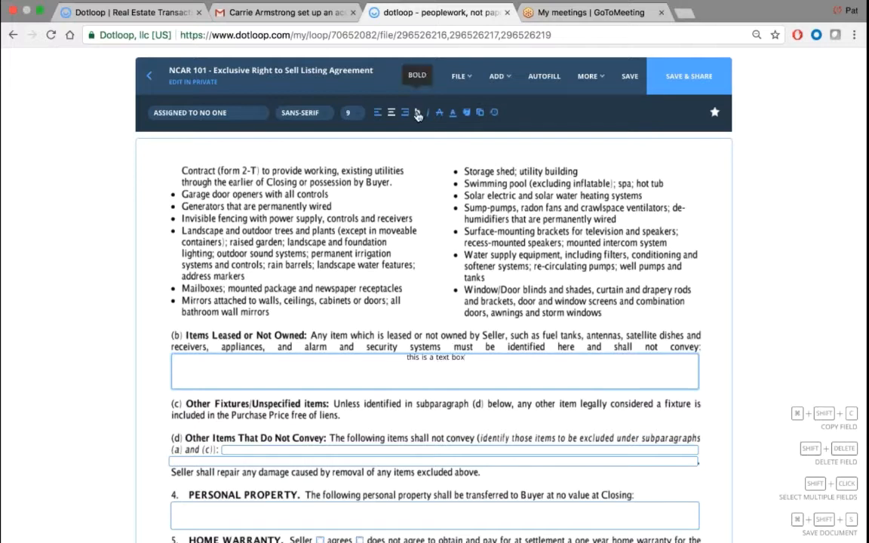
{"action": "left_click", "coordinate": [350, 113]}
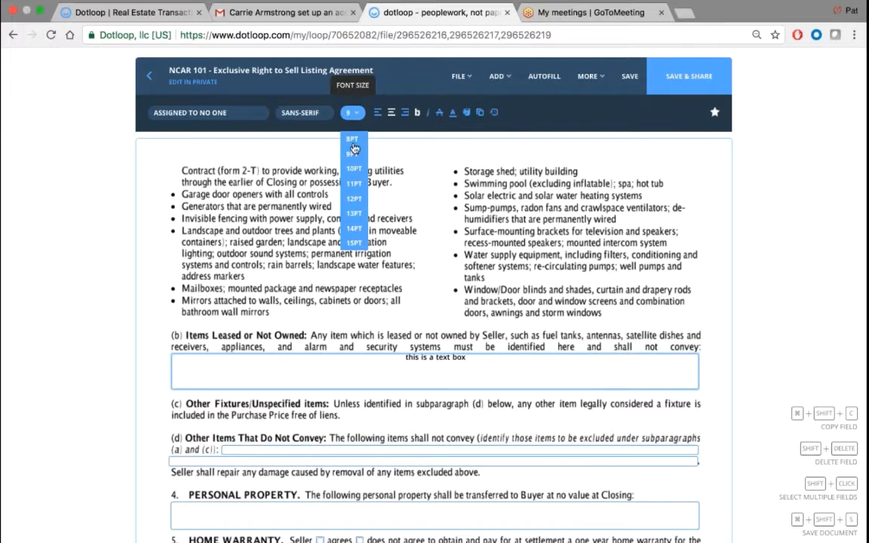
{"action": "left_click", "coordinate": [353, 216]}
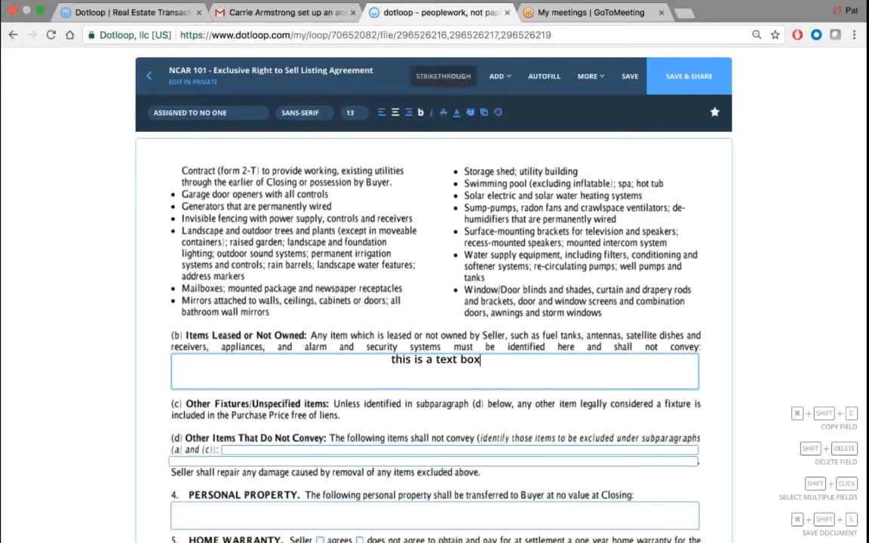
{"action": "left_click", "coordinate": [444, 113]}
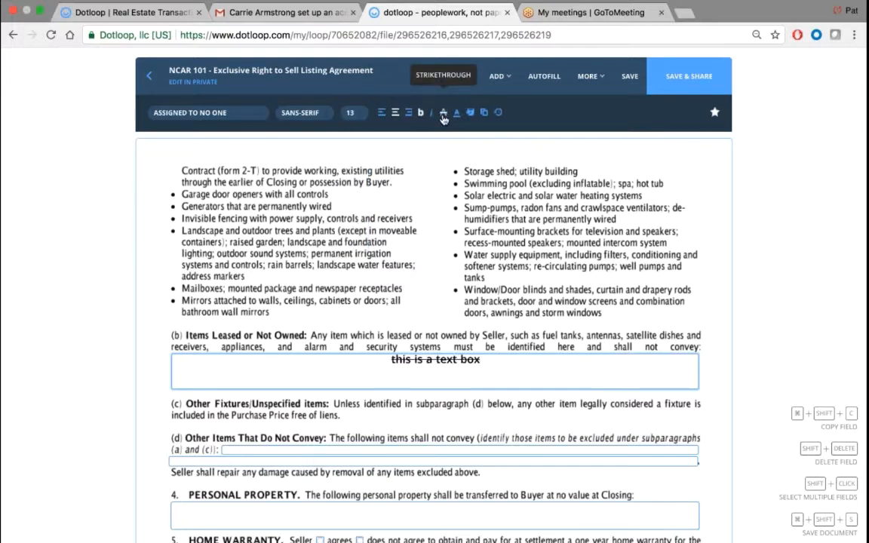
{"action": "left_click", "coordinate": [444, 114]}
- Give the Items Leased box a green highlight, after trying yellow first
{"action": "left_click", "coordinate": [457, 113]}
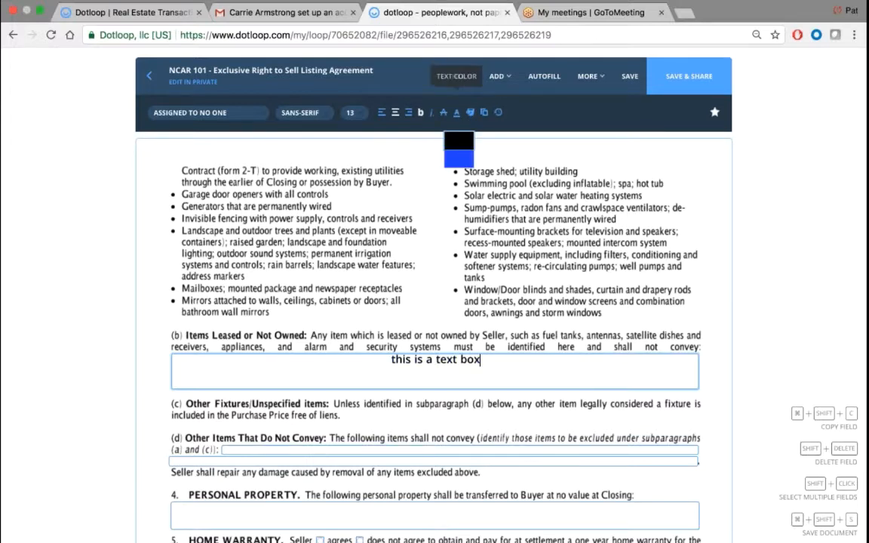
{"action": "left_click", "coordinate": [470, 113]}
{"action": "left_click", "coordinate": [472, 165]}
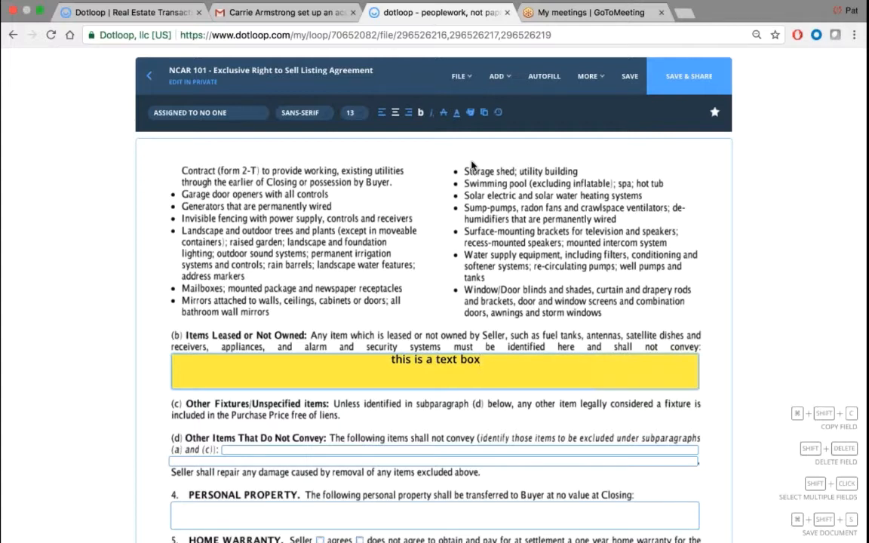
{"action": "left_click", "coordinate": [470, 113]}
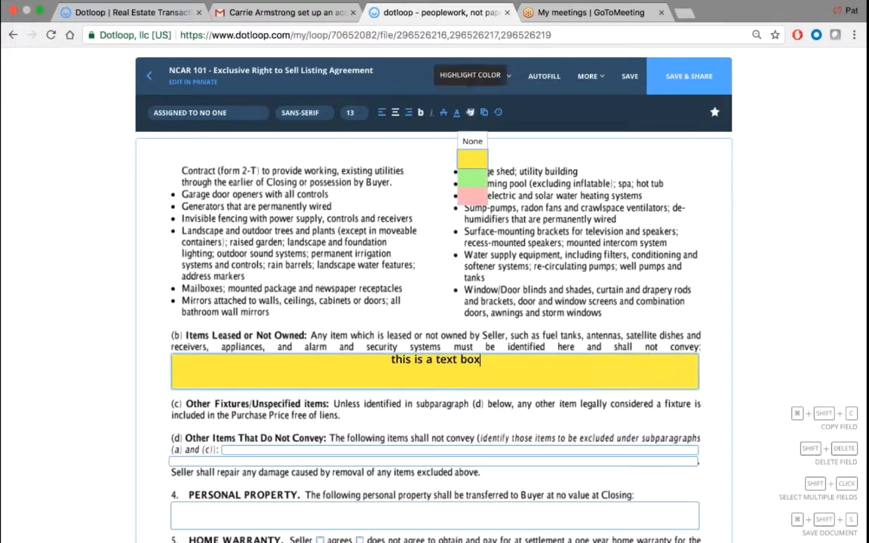
{"action": "left_click", "coordinate": [473, 183]}
{"action": "left_click", "coordinate": [470, 113]}
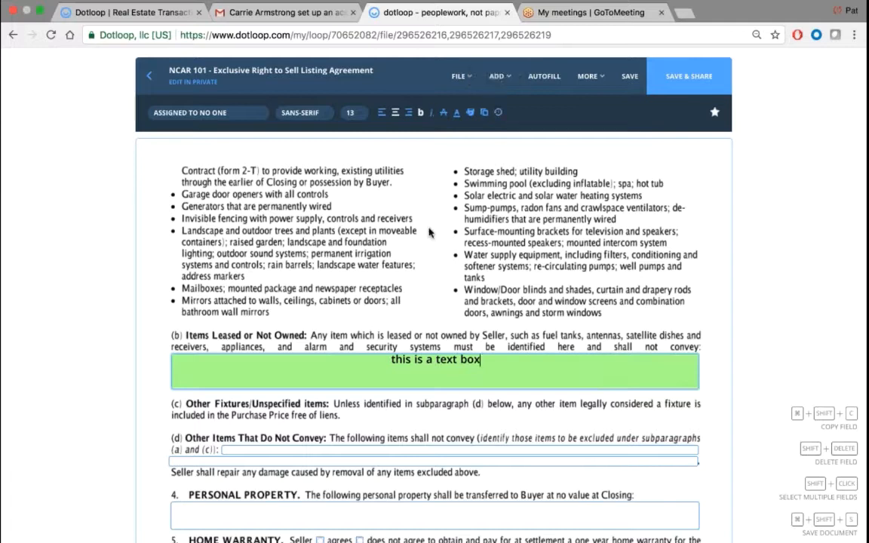
- Sign the listing agent's initials on the first four initial fields of NCAR 101
{"action": "scroll", "coordinate": [429, 241], "scroll_direction": "down", "scroll_amount": 10}
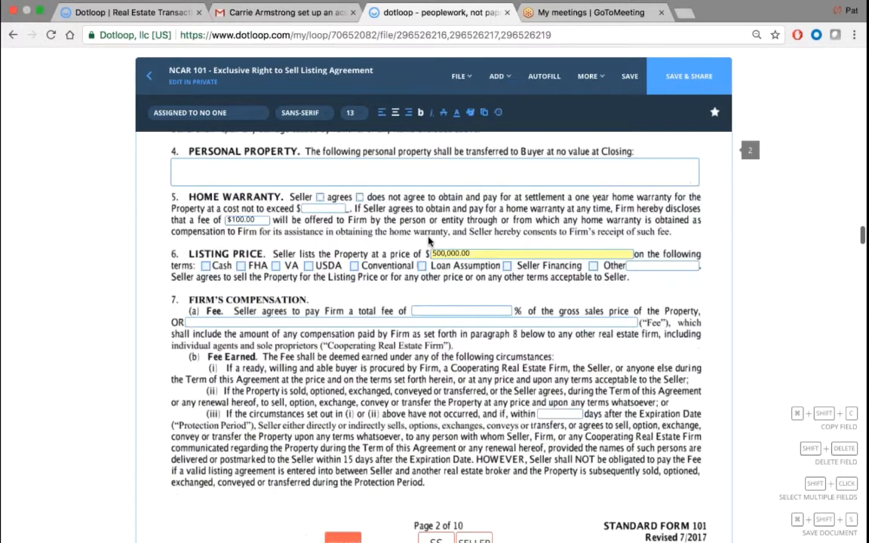
{"action": "left_click", "coordinate": [346, 359]}
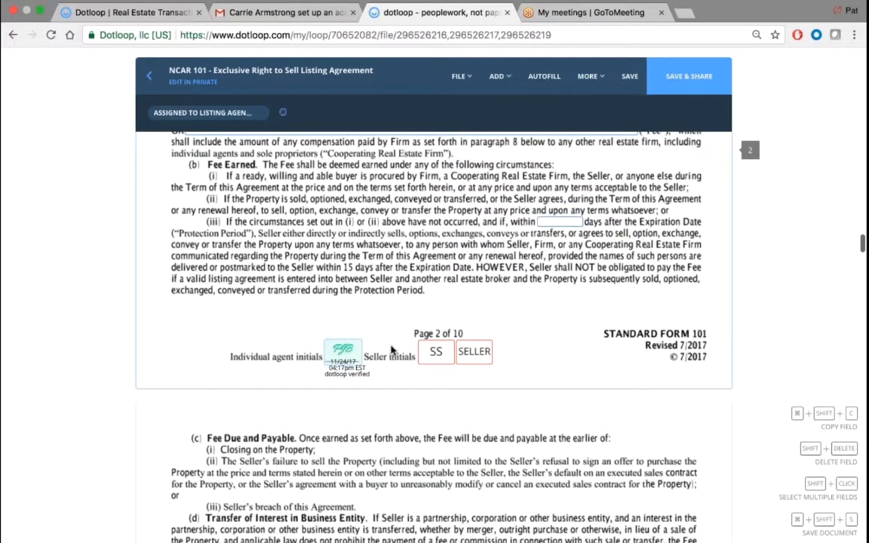
{"action": "scroll", "coordinate": [377, 317], "scroll_direction": "down", "scroll_amount": 5}
{"action": "scroll", "coordinate": [398, 333], "scroll_direction": "down", "scroll_amount": 3}
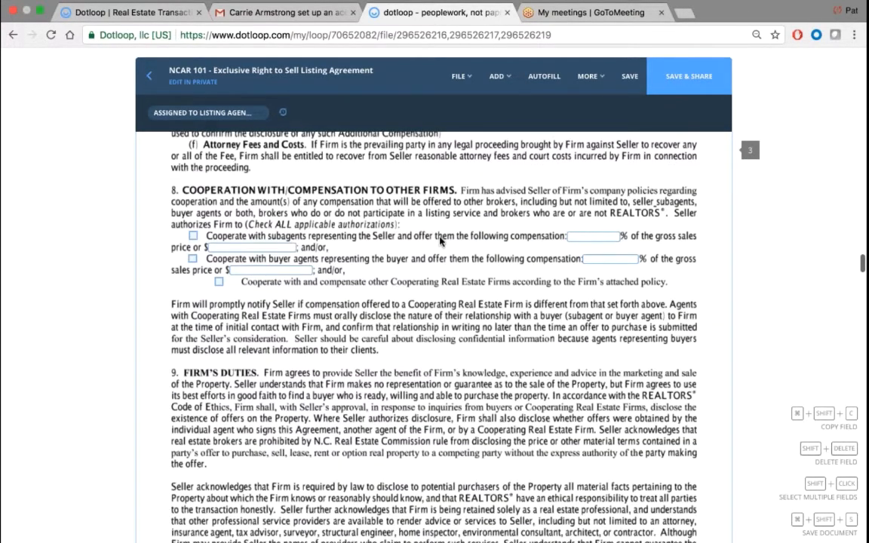
{"action": "scroll", "coordinate": [398, 258], "scroll_direction": "down", "scroll_amount": 5}
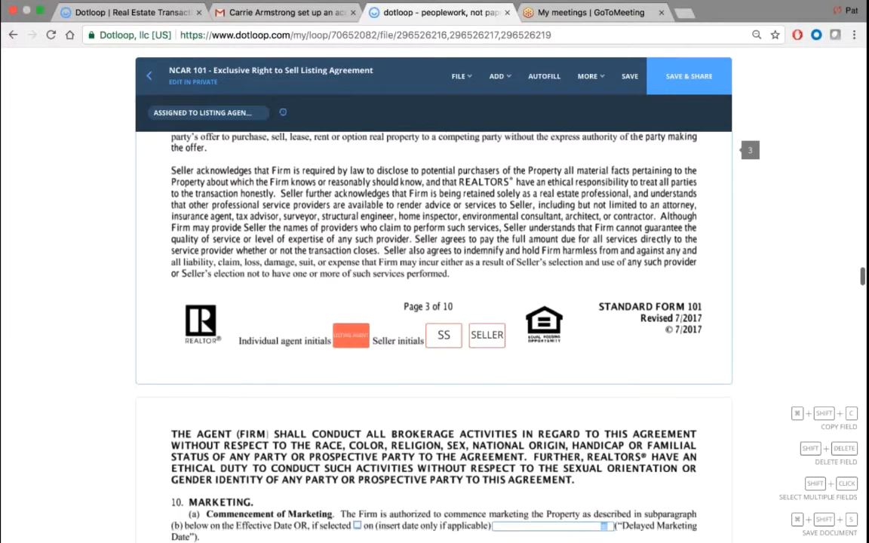
{"action": "left_click", "coordinate": [349, 360]}
{"action": "scroll", "coordinate": [413, 319], "scroll_direction": "down", "scroll_amount": 15}
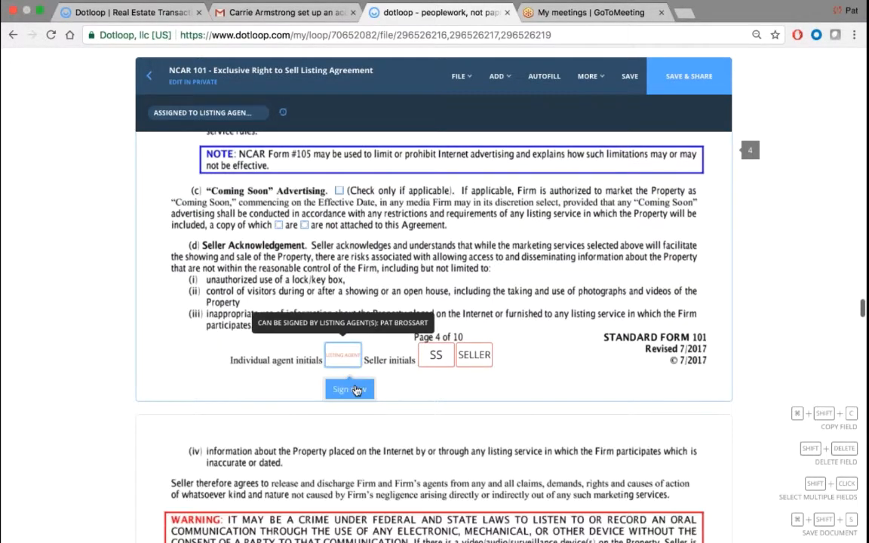
{"action": "left_click", "coordinate": [345, 388]}
{"action": "scroll", "coordinate": [402, 302], "scroll_direction": "down", "scroll_amount": 3}
{"action": "scroll", "coordinate": [402, 302], "scroll_direction": "down", "scroll_amount": 13}
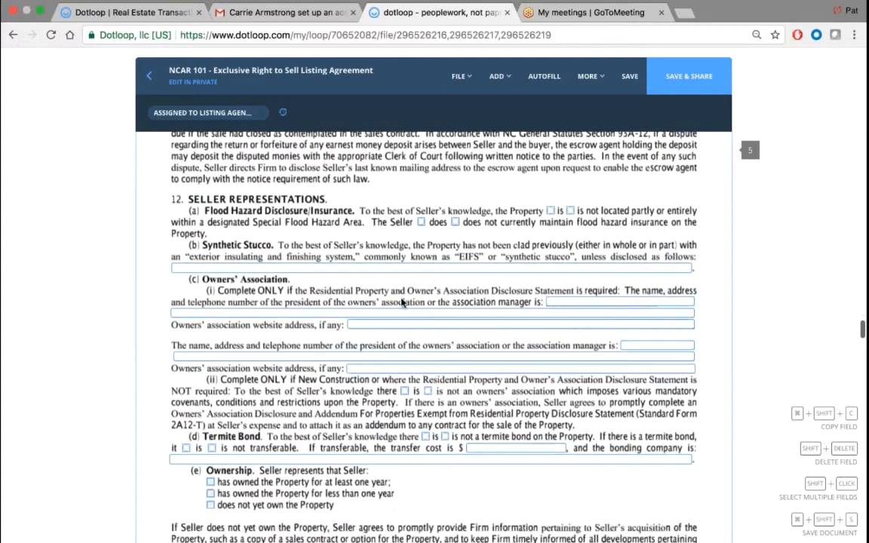
{"action": "mouse_move", "coordinate": [343, 315]}
{"action": "left_click", "coordinate": [348, 348]}
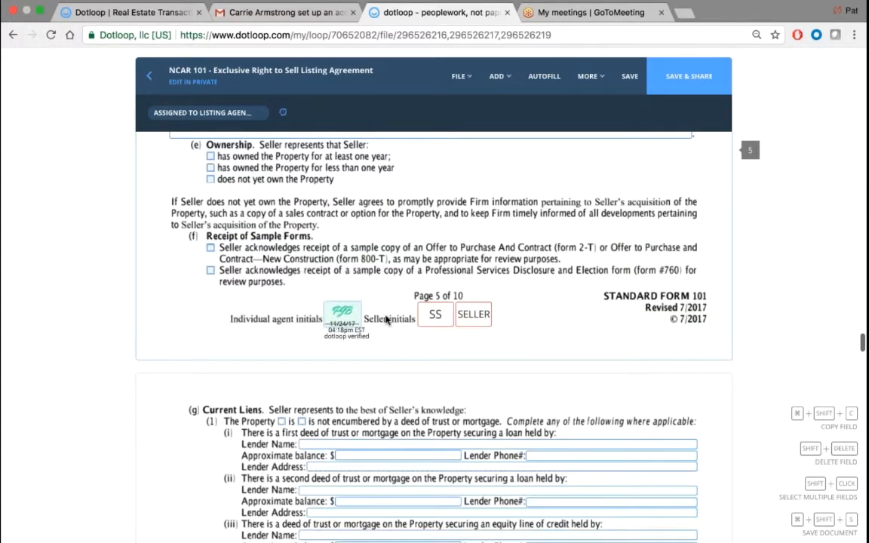
- Sign the remaining agent initials through page 9 and the page 10 agent signature
{"action": "scroll", "coordinate": [385, 321], "scroll_direction": "down", "scroll_amount": 13}
{"action": "mouse_move", "coordinate": [349, 349]}
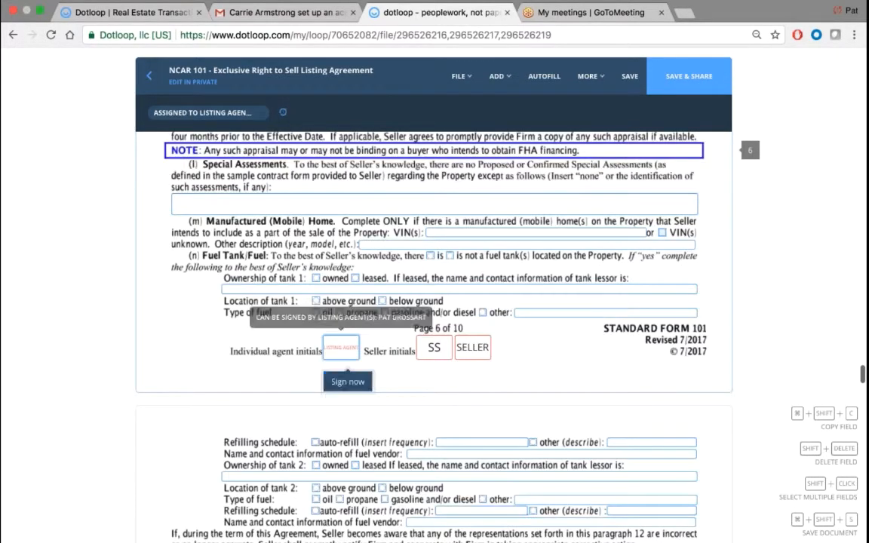
{"action": "scroll", "coordinate": [400, 326], "scroll_direction": "down", "scroll_amount": 13}
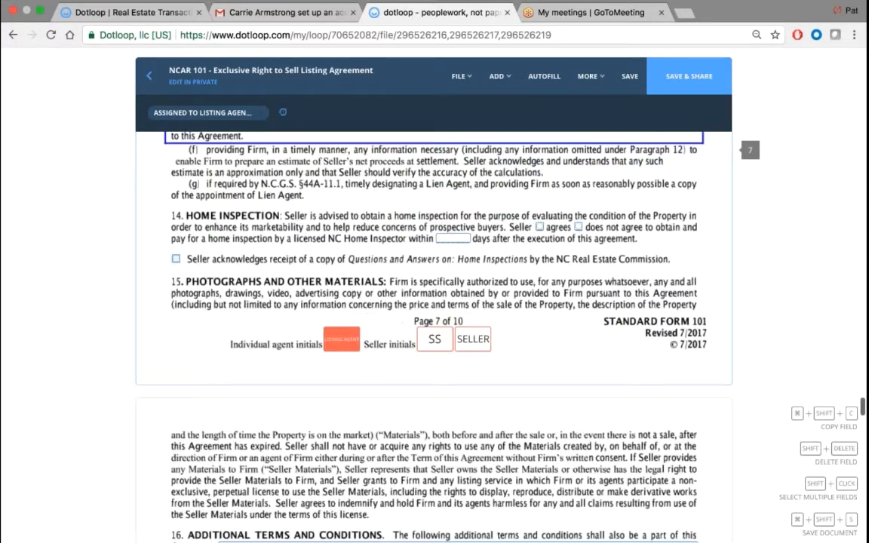
{"action": "left_click", "coordinate": [343, 339]}
{"action": "scroll", "coordinate": [361, 361], "scroll_direction": "down", "scroll_amount": 13}
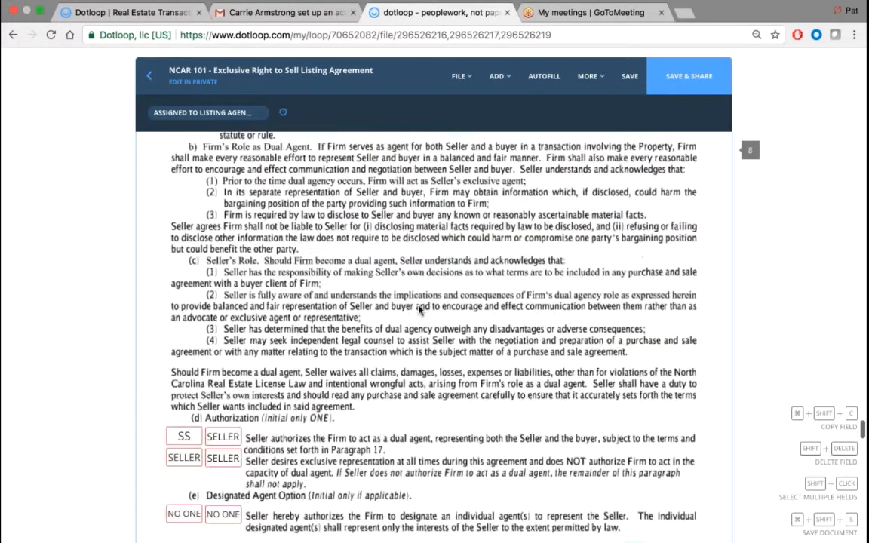
{"action": "left_click", "coordinate": [342, 375]}
{"action": "scroll", "coordinate": [401, 353], "scroll_direction": "down", "scroll_amount": 8}
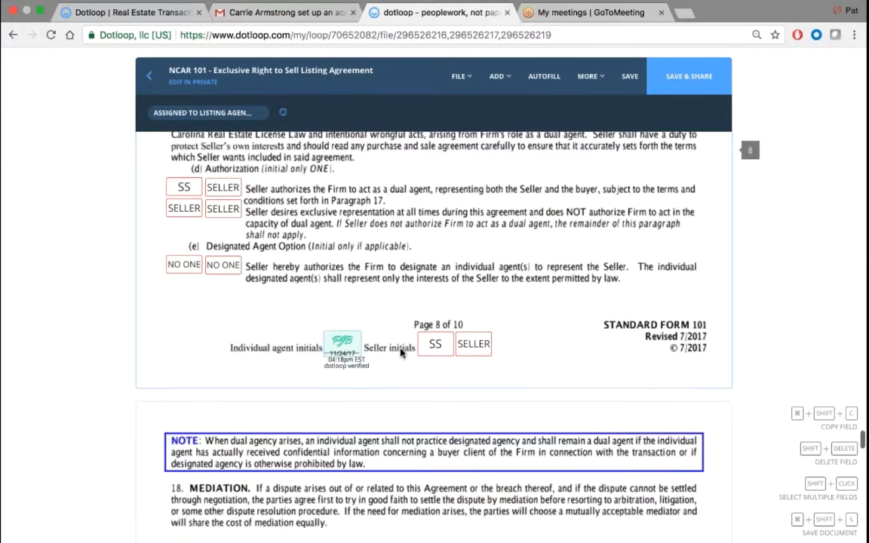
{"action": "scroll", "coordinate": [401, 353], "scroll_direction": "down", "scroll_amount": 6}
{"action": "left_click", "coordinate": [355, 361]}
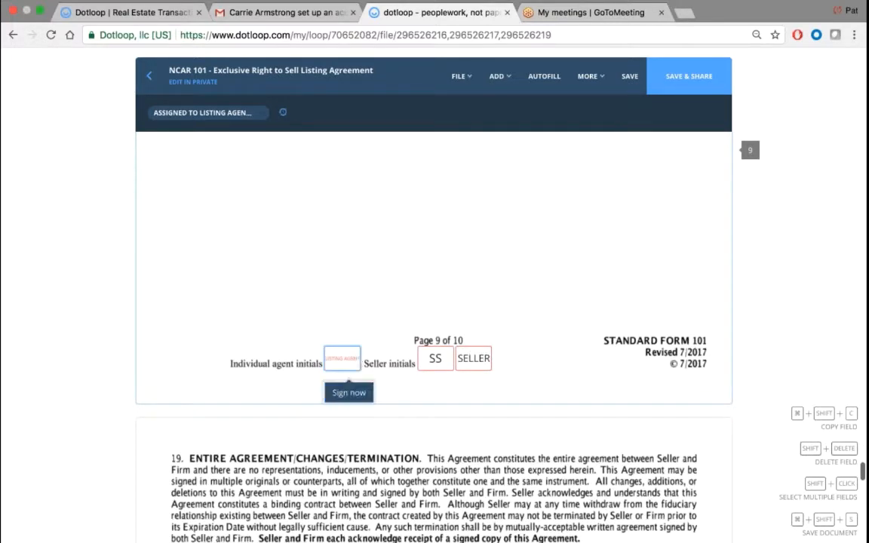
{"action": "left_click", "coordinate": [350, 392]}
{"action": "scroll", "coordinate": [411, 330], "scroll_direction": "down", "scroll_amount": 5}
{"action": "scroll", "coordinate": [362, 377], "scroll_direction": "down", "scroll_amount": 4}
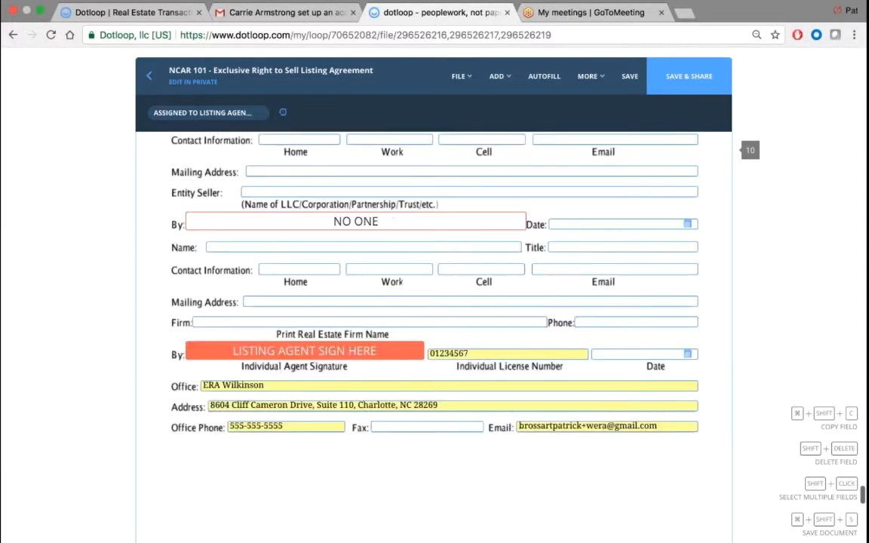
{"action": "left_click", "coordinate": [362, 385]}
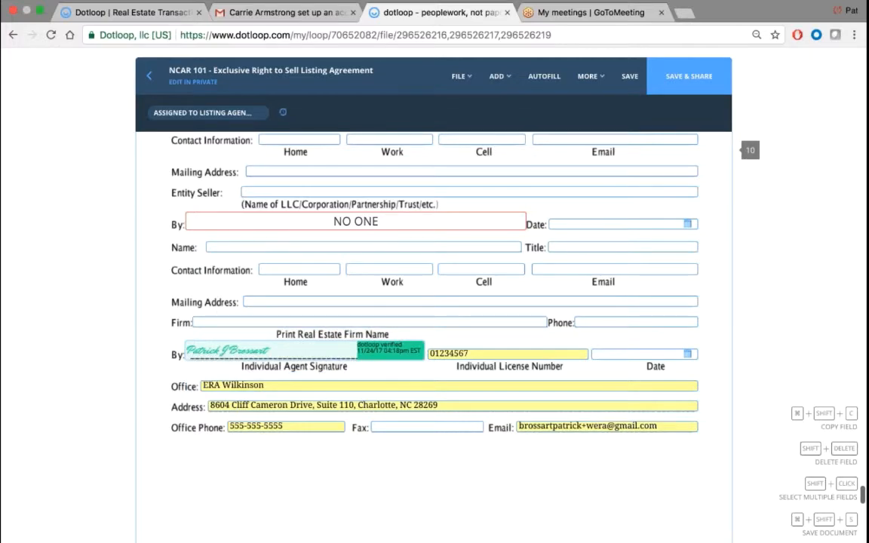
{"action": "scroll", "coordinate": [433, 339], "scroll_direction": "down", "scroll_amount": 10}
- Review the signed pages and save the forms
{"action": "scroll", "coordinate": [434, 339], "scroll_direction": "down", "scroll_amount": 1}
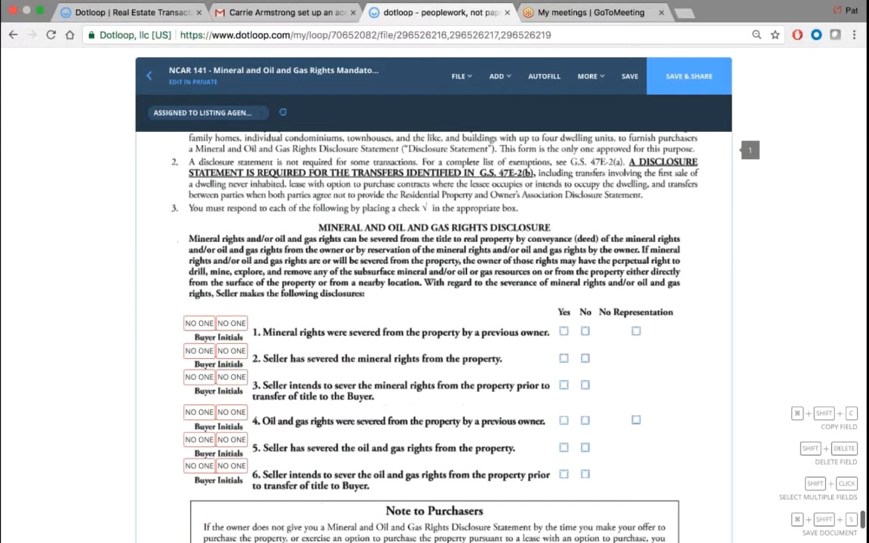
{"action": "scroll", "coordinate": [434, 340], "scroll_direction": "up", "scroll_amount": 3}
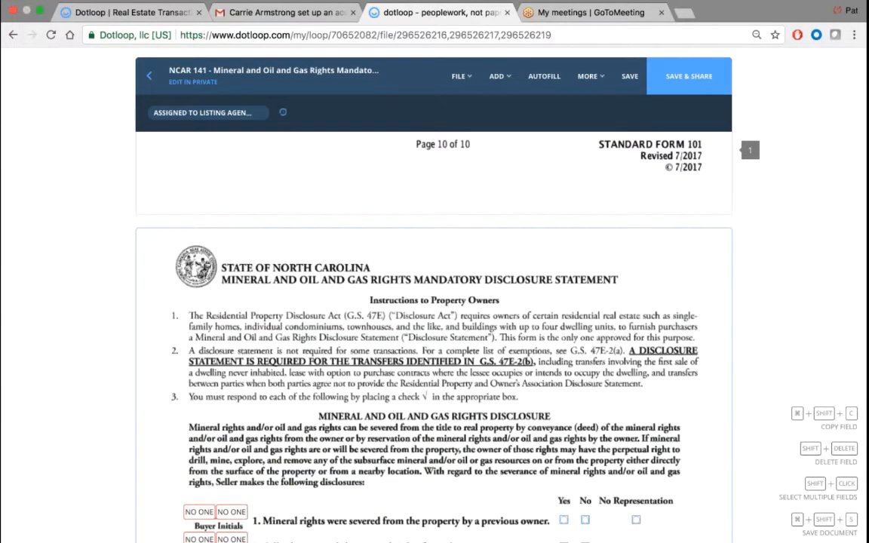
{"action": "scroll", "coordinate": [336, 335], "scroll_direction": "down", "scroll_amount": 3}
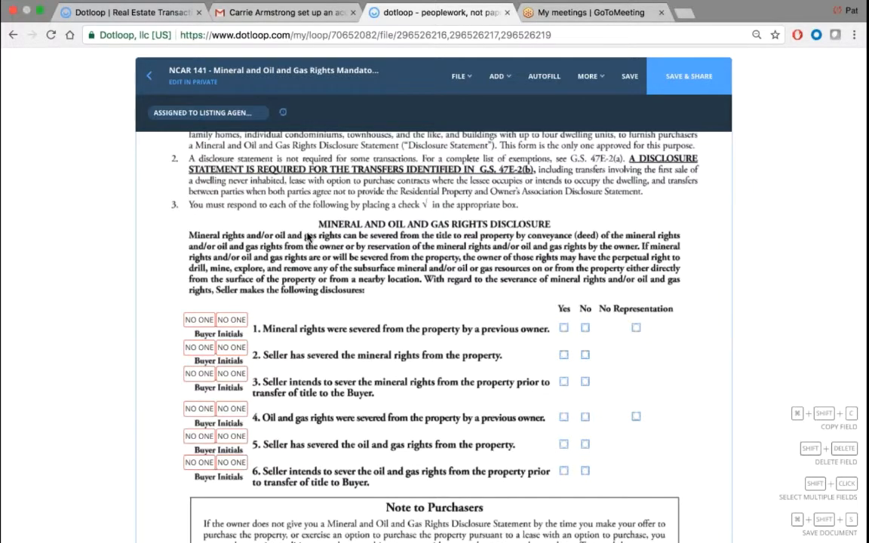
{"action": "scroll", "coordinate": [308, 237], "scroll_direction": "down", "scroll_amount": 1}
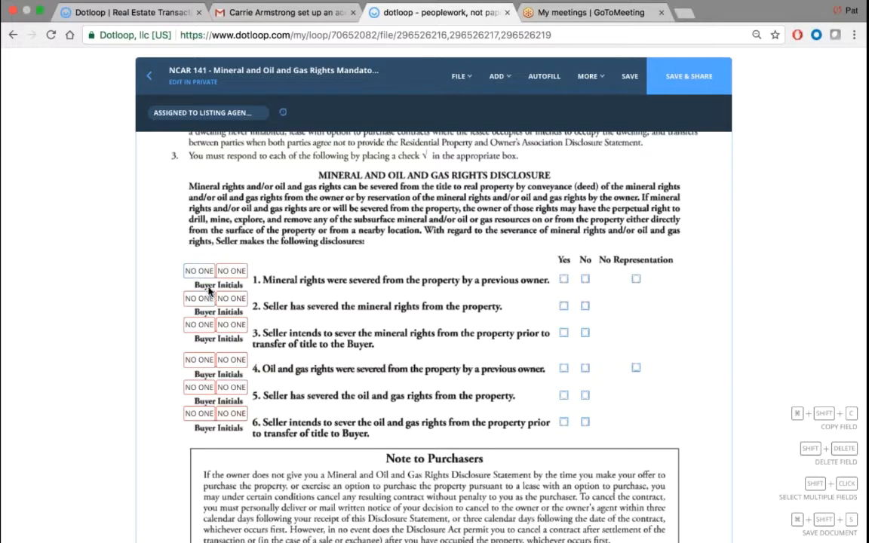
{"action": "scroll", "coordinate": [310, 253], "scroll_direction": "down", "scroll_amount": 5}
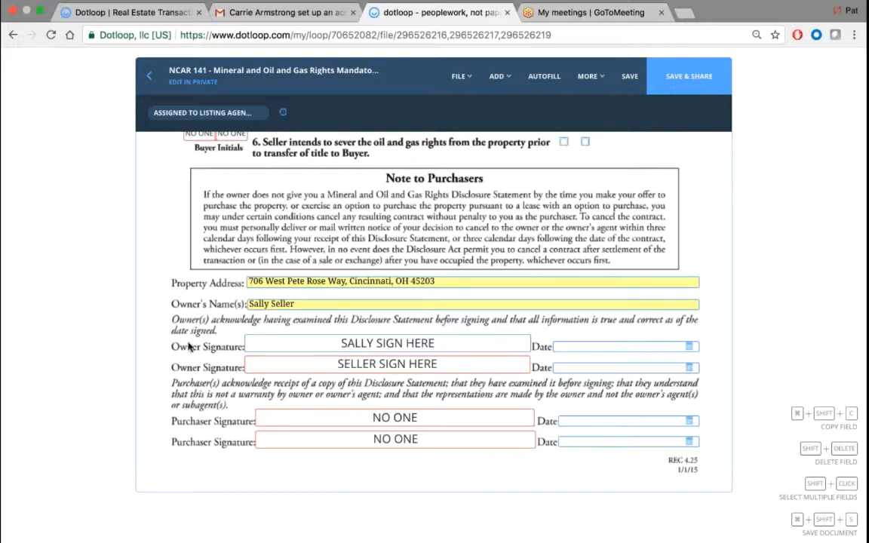
{"action": "scroll", "coordinate": [141, 333], "scroll_direction": "up", "scroll_amount": 1}
{"action": "scroll", "coordinate": [141, 333], "scroll_direction": "up", "scroll_amount": 6}
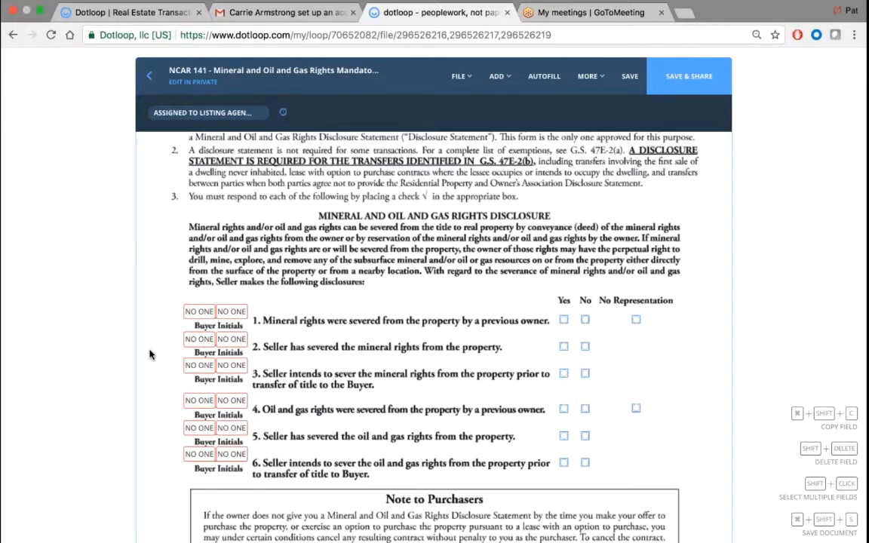
{"action": "left_click", "coordinate": [630, 78]}
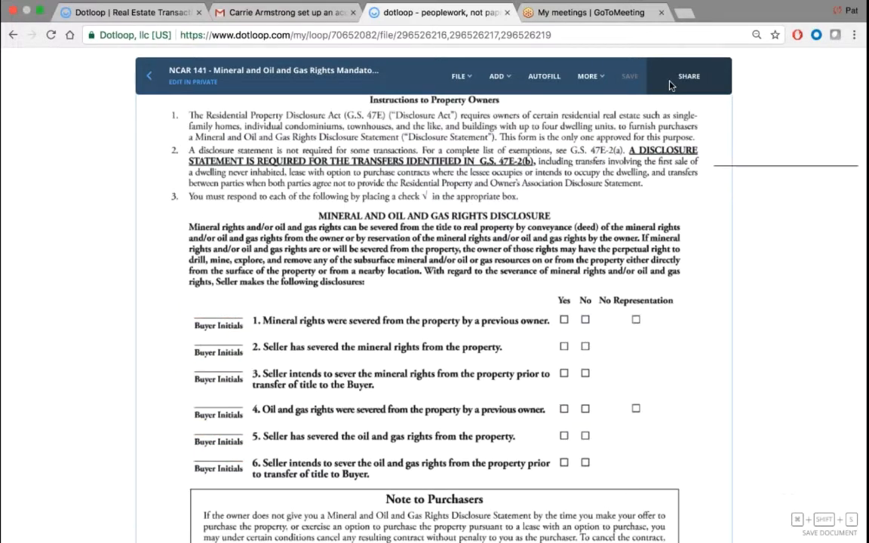
- Return to the loop's Documents list without sharing the documents
{"action": "left_click", "coordinate": [149, 76]}
{"action": "left_click", "coordinate": [471, 357]}
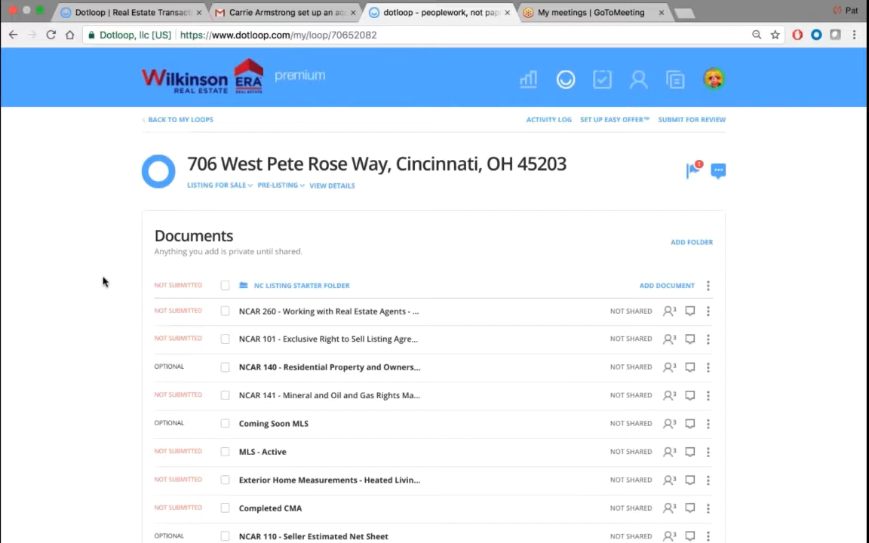
{"action": "scroll", "coordinate": [103, 282], "scroll_direction": "down", "scroll_amount": 3}
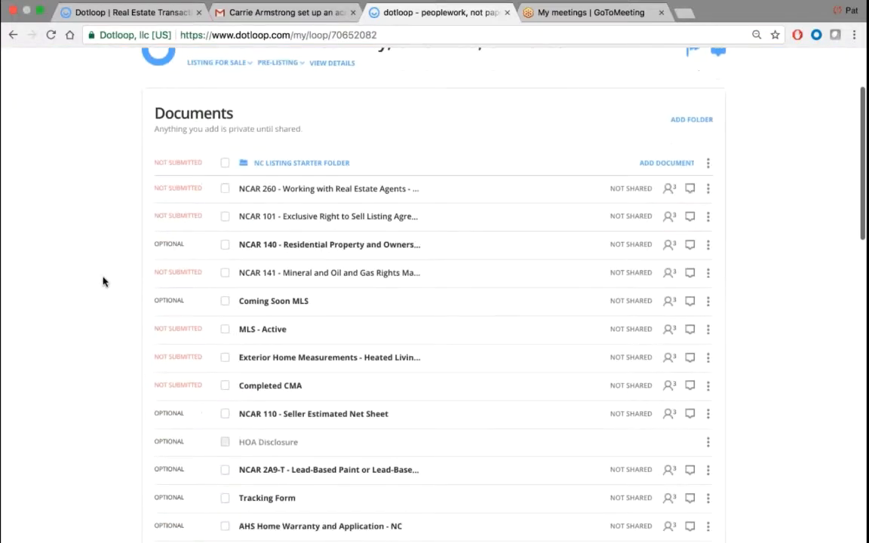
- Select NCAR 260 and NCAR 101 and start sharing them
{"action": "left_click", "coordinate": [225, 189]}
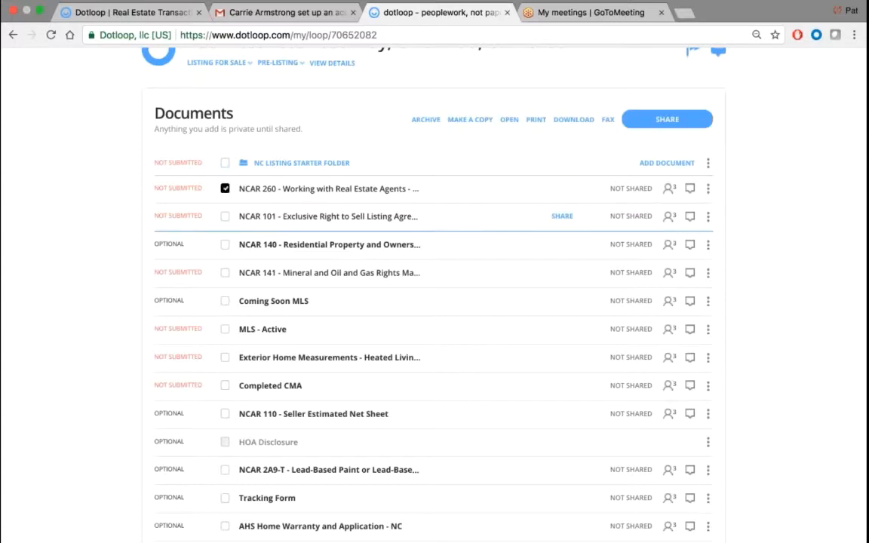
{"action": "left_click", "coordinate": [225, 216]}
{"action": "left_click", "coordinate": [674, 121]}
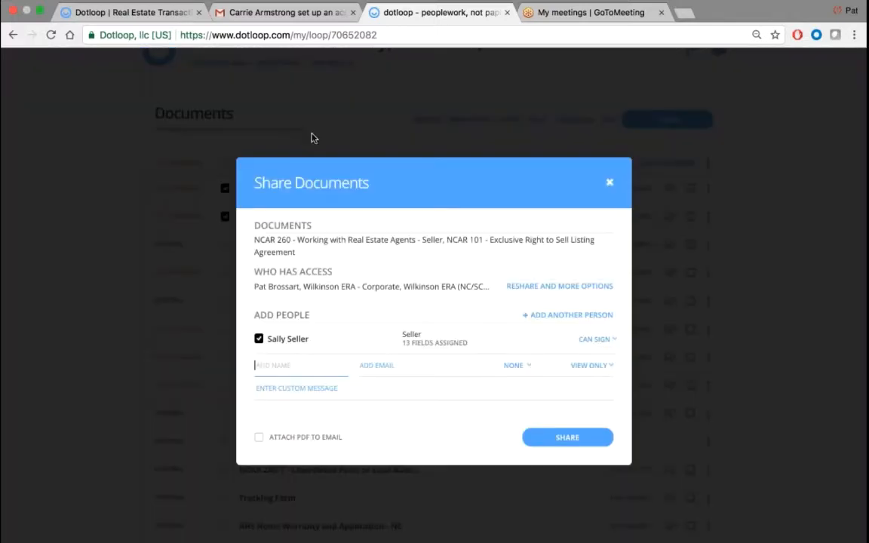
- Zoom in and confirm the seller, with 13 fields assigned, has Can Sign permission for both documents
{"action": "scroll", "coordinate": [400, 184], "scroll_direction": "down", "scroll_amount": 2}
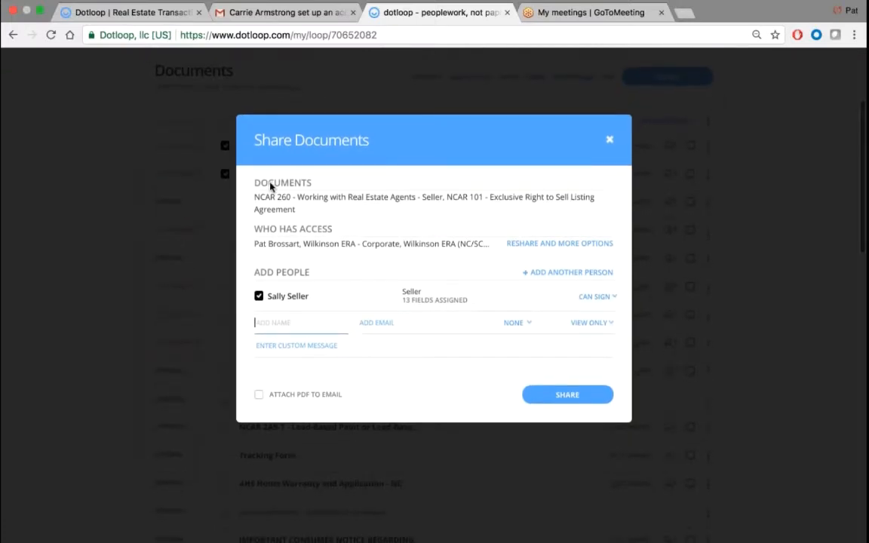
{"action": "left_click_drag", "start_coordinate": [254, 183], "coordinate": [341, 188]}
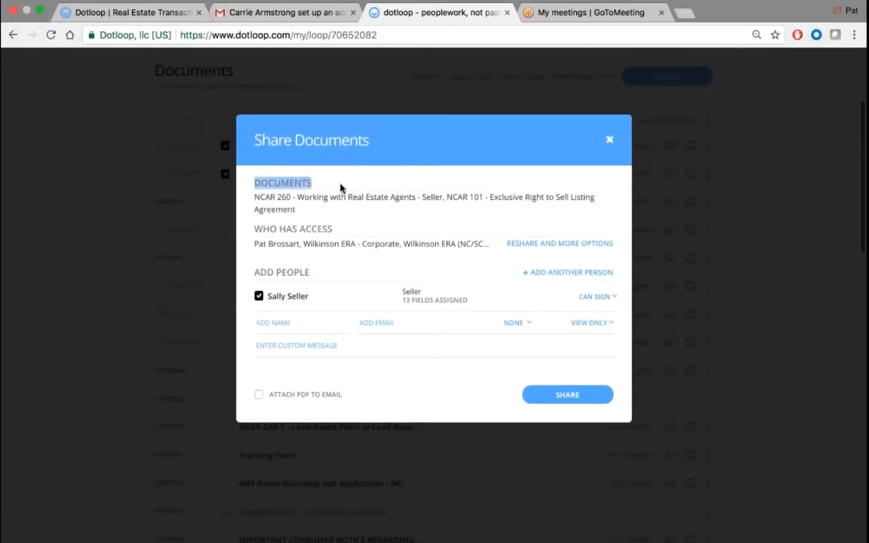
{"action": "left_click_drag", "start_coordinate": [255, 229], "coordinate": [333, 230]}
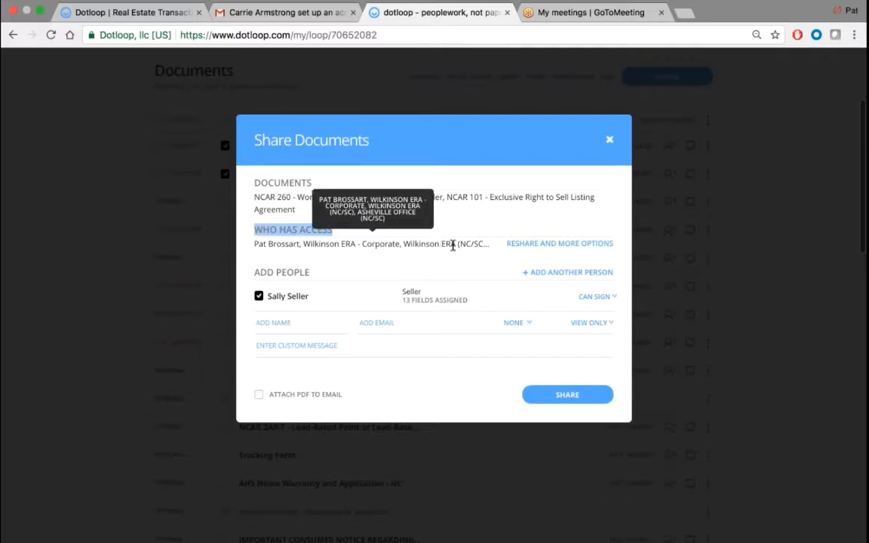
{"action": "key", "text": "super+plus"}
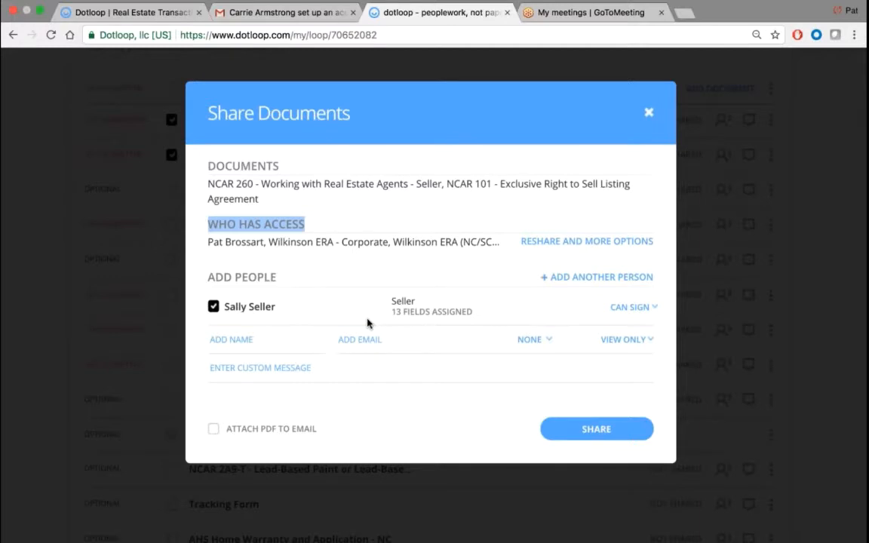
{"action": "left_click", "coordinate": [630, 308]}
- Start a custom message and attach PDF copies of NCAR 260 and NCAR 101 to the seller's email
{"action": "left_click", "coordinate": [258, 368]}
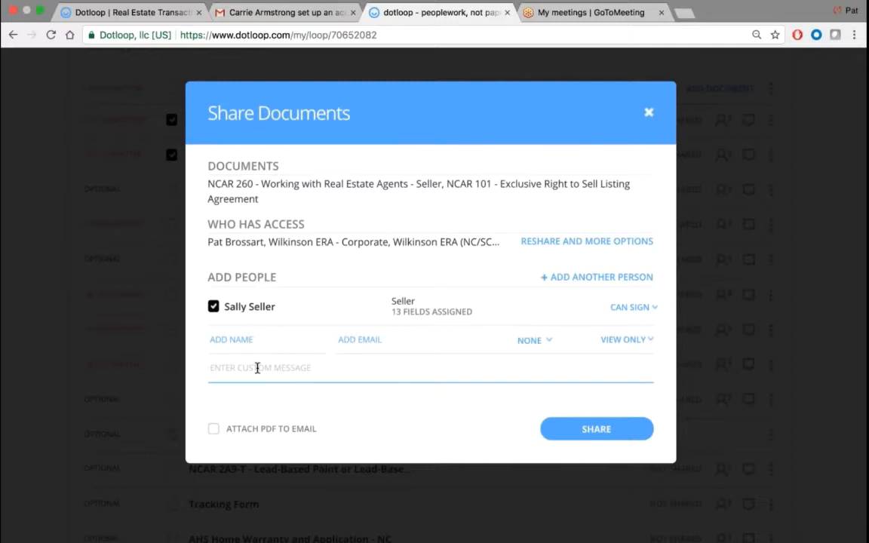
{"action": "left_click", "coordinate": [214, 430]}
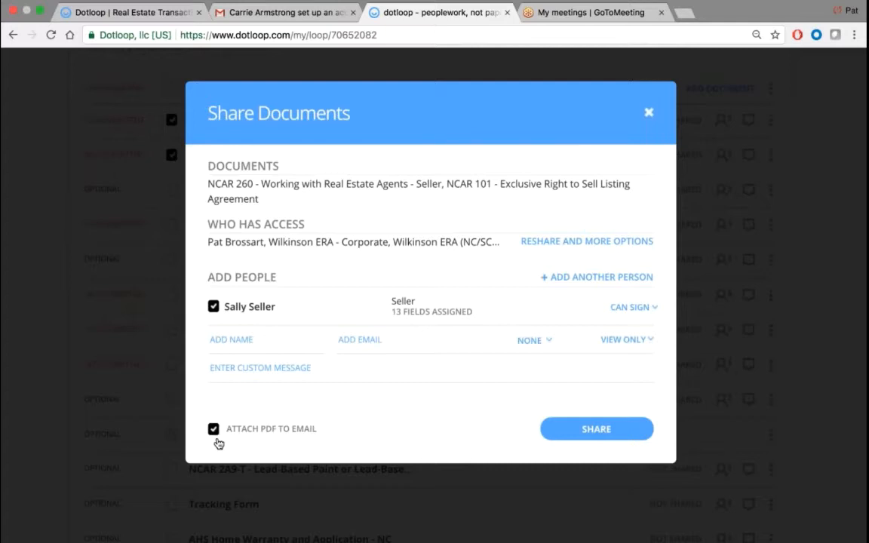
- Share NCAR 260 and NCAR 101 with the seller and close the share confirmation
{"action": "left_click", "coordinate": [578, 431]}
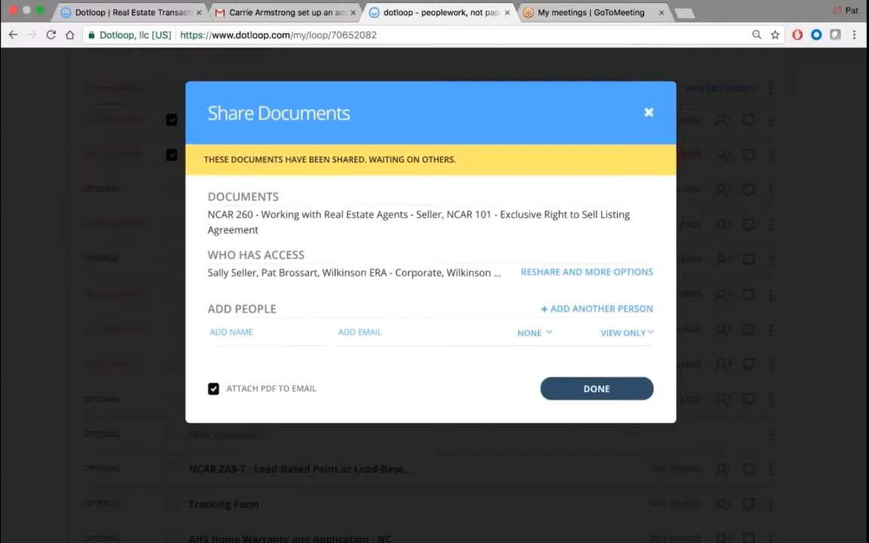
{"action": "left_click", "coordinate": [578, 389]}
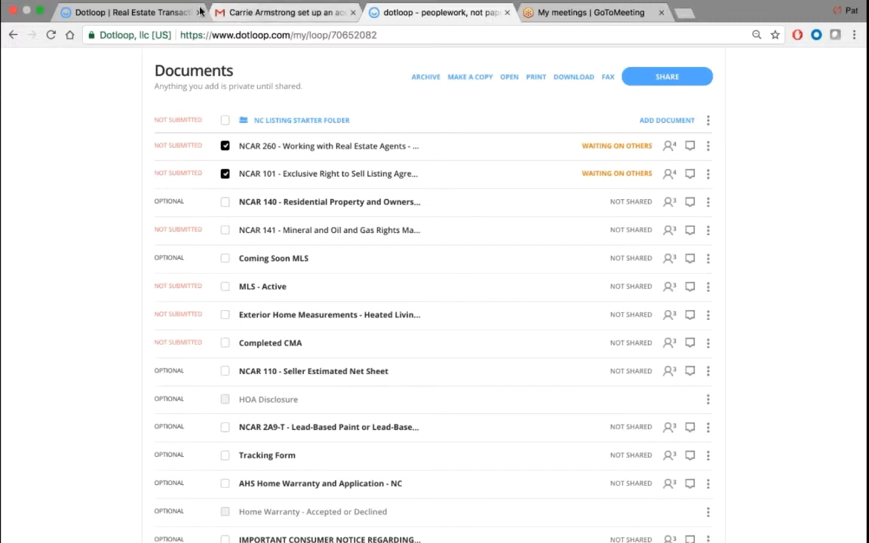
- Refresh the Gmail inbox and open the Dotloop sign-2-documents email, checking its NCAR 101 and NCAR 260 PDFs
{"action": "left_click", "coordinate": [266, 13]}
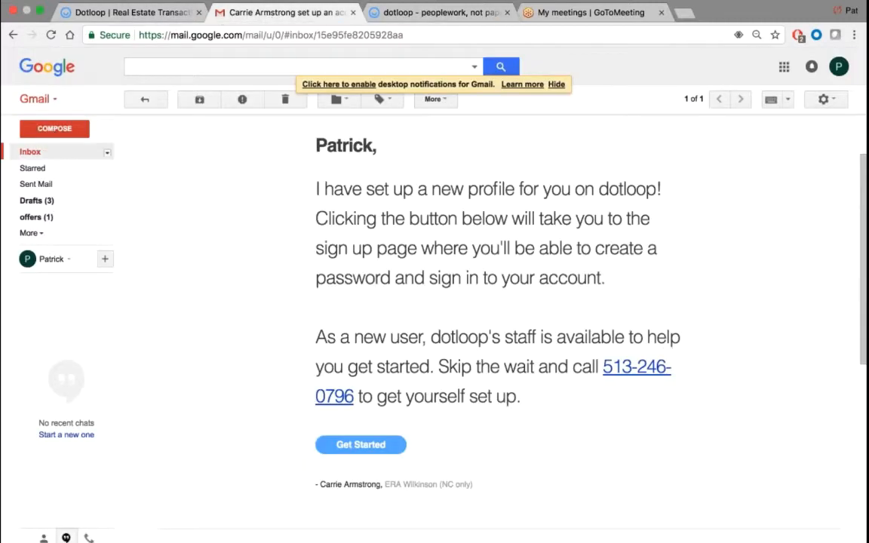
{"action": "left_click", "coordinate": [31, 152]}
{"action": "left_click", "coordinate": [198, 98]}
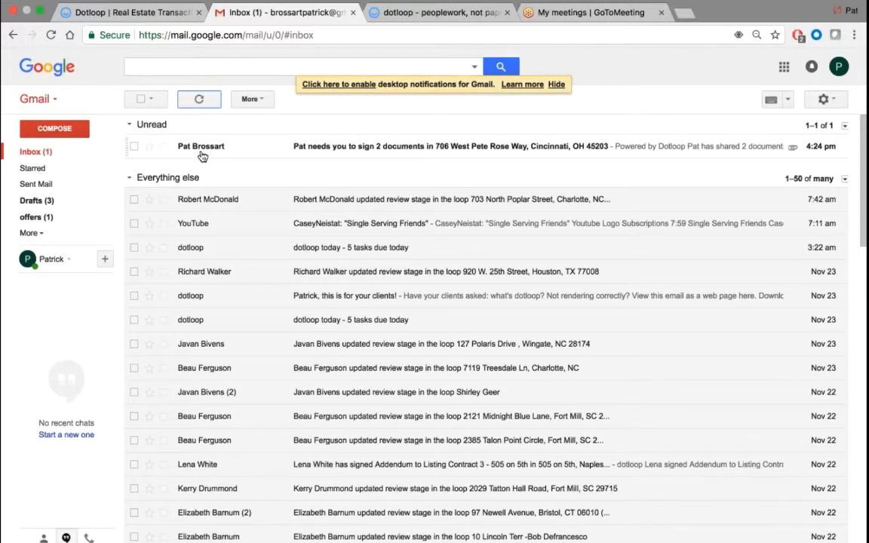
{"action": "mouse_move", "coordinate": [207, 154]}
{"action": "left_click", "coordinate": [211, 154]}
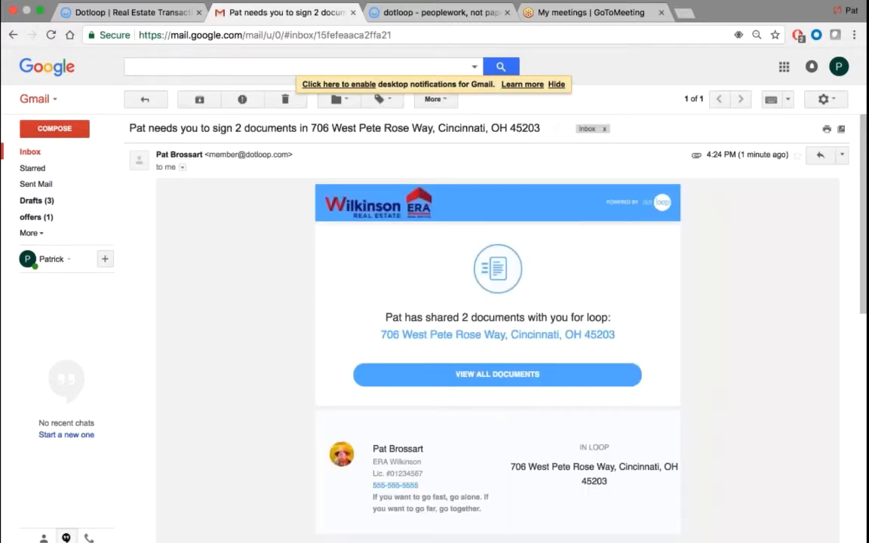
{"action": "scroll", "coordinate": [497, 324], "scroll_direction": "down", "scroll_amount": 1}
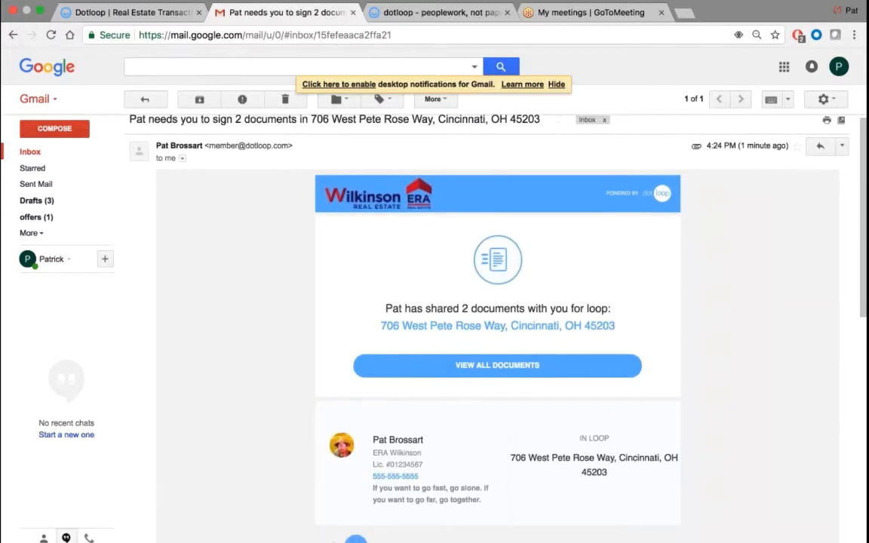
{"action": "scroll", "coordinate": [351, 311], "scroll_direction": "up", "scroll_amount": 1}
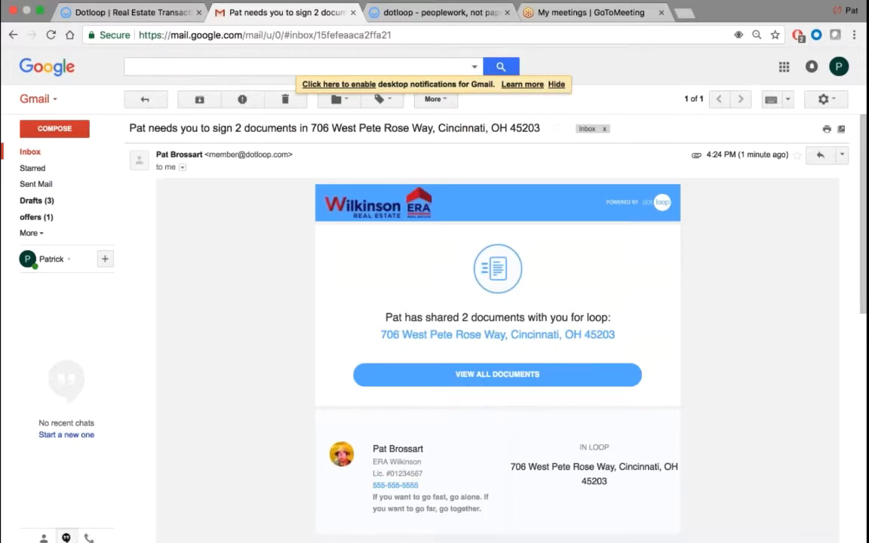
{"action": "scroll", "coordinate": [344, 318], "scroll_direction": "down", "scroll_amount": 4}
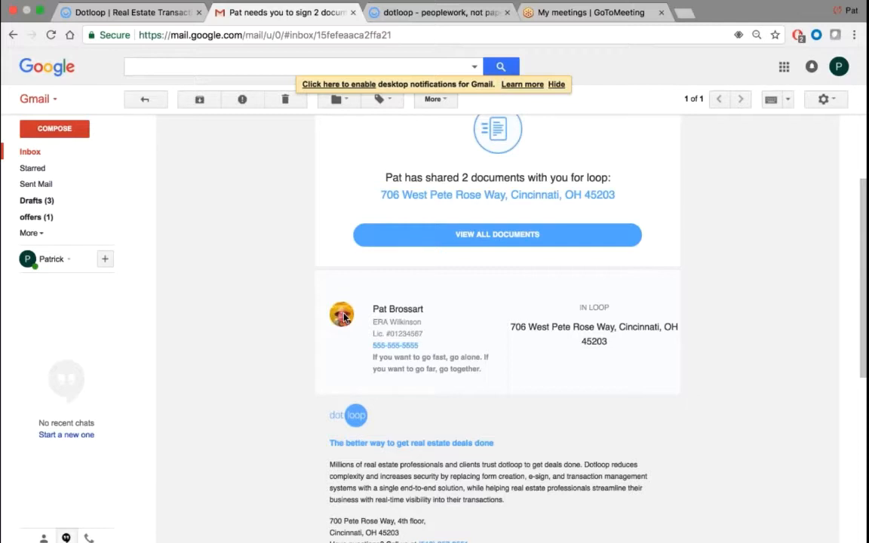
{"action": "scroll", "coordinate": [255, 287], "scroll_direction": "down", "scroll_amount": 4}
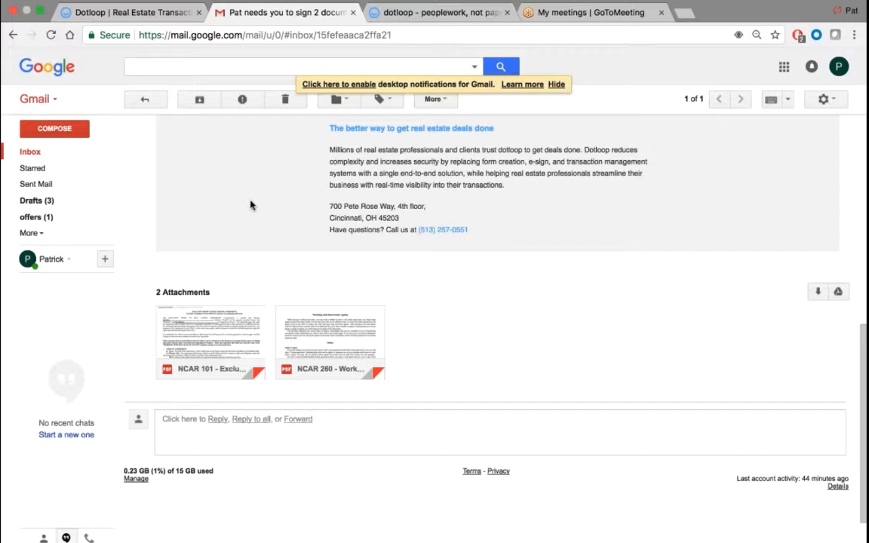
{"action": "scroll", "coordinate": [251, 204], "scroll_direction": "up", "scroll_amount": 7}
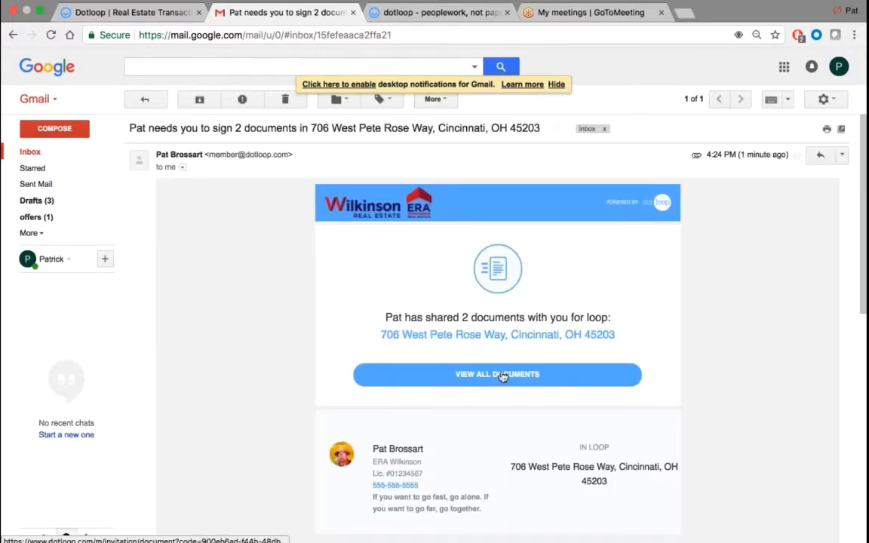
- Open the shared documents, start signing, and adopt the seller's signature for the subagency disclosure initials
{"action": "left_click", "coordinate": [498, 377]}
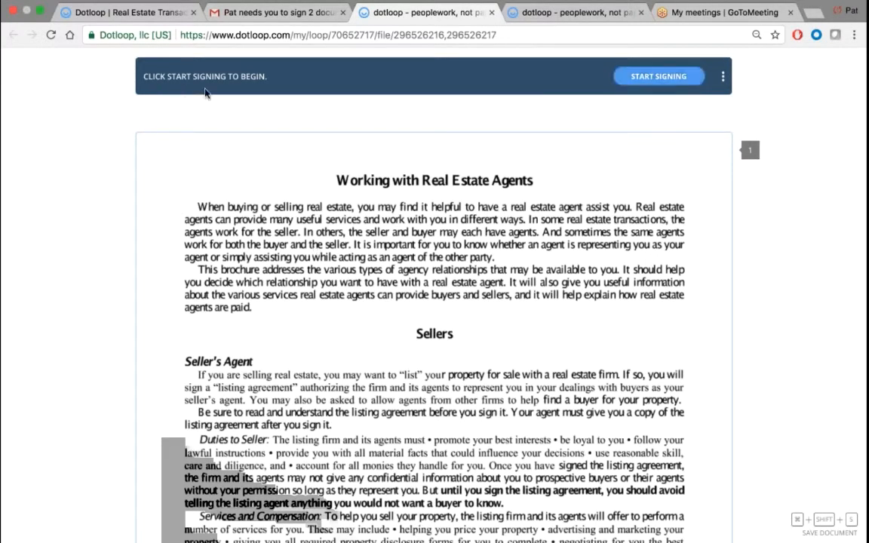
{"action": "left_click", "coordinate": [651, 79]}
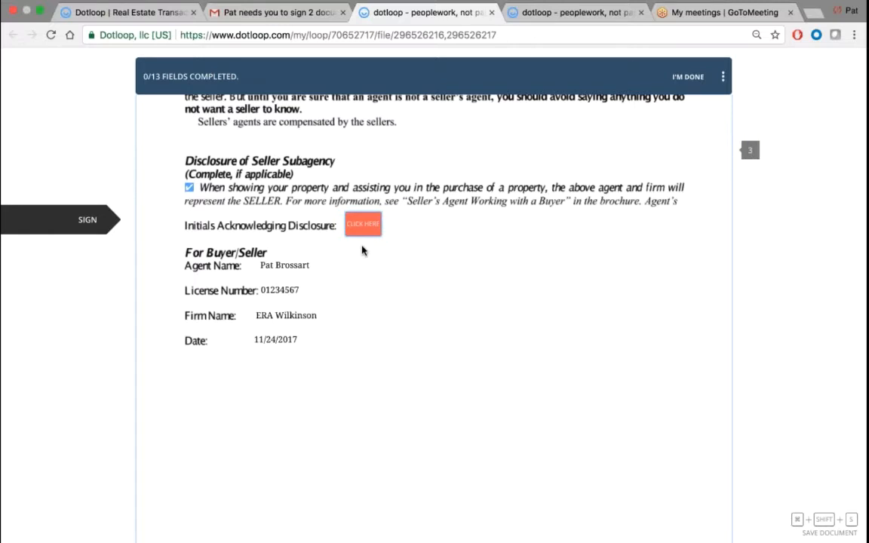
{"action": "left_click", "coordinate": [370, 227]}
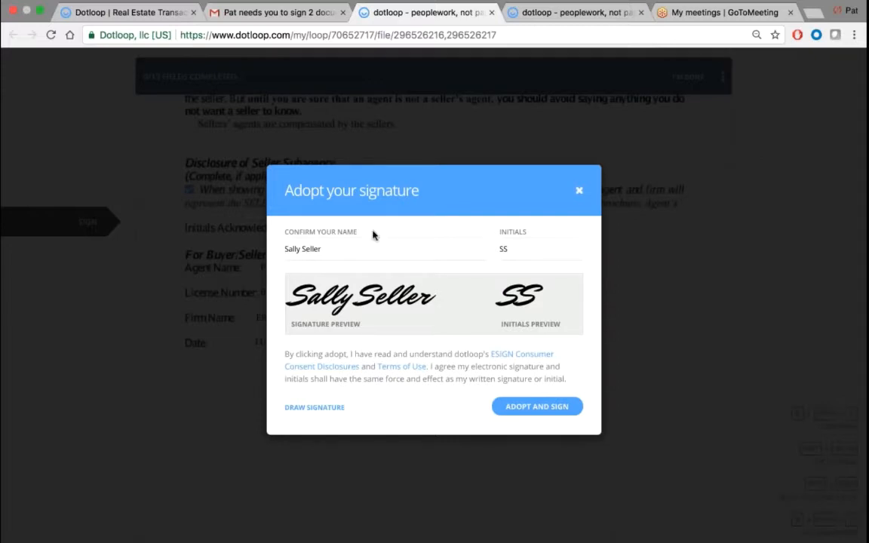
{"action": "left_click", "coordinate": [534, 408]}
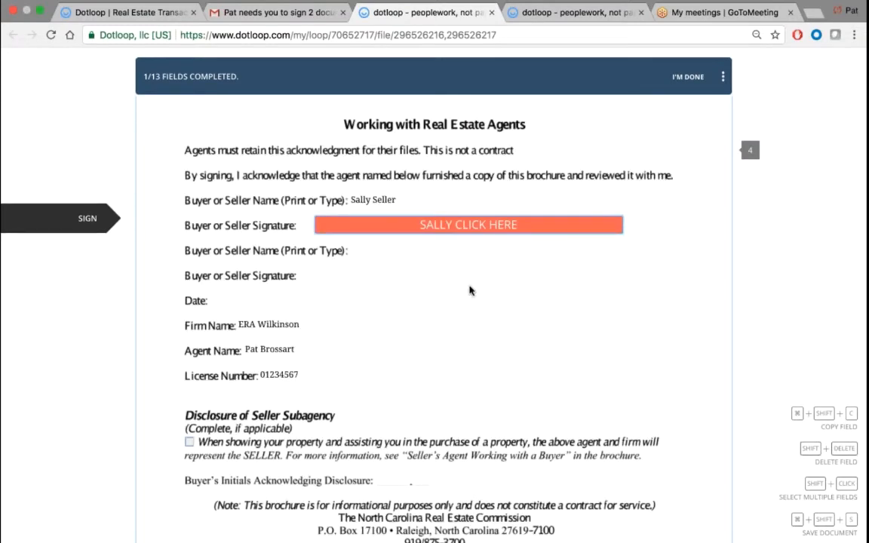
- Sign the seller signature line and initial pages 1 and 2 of the listing agreement
{"action": "left_click", "coordinate": [415, 230]}
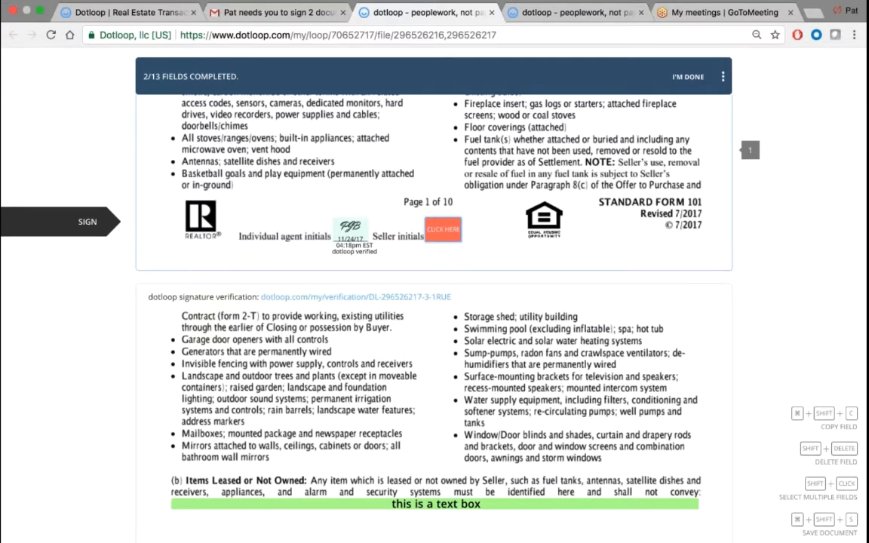
{"action": "left_click", "coordinate": [443, 229]}
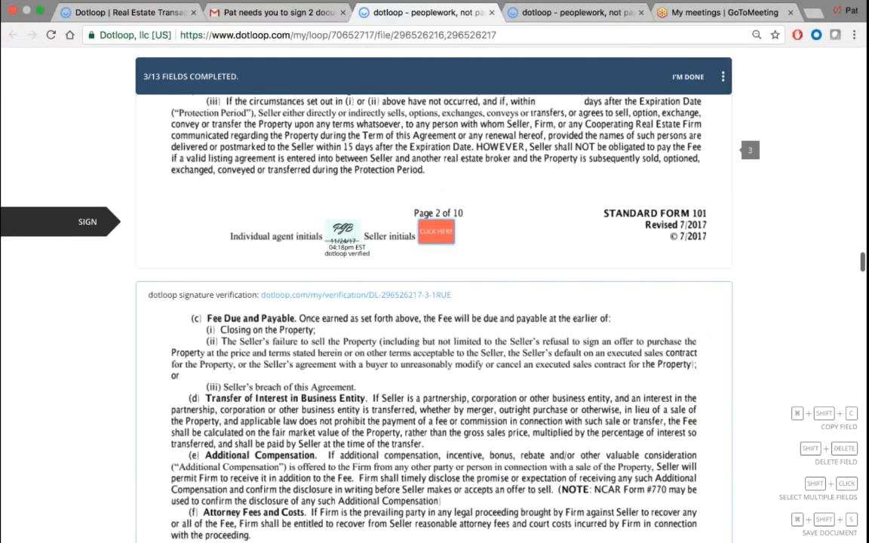
{"action": "left_click", "coordinate": [436, 231]}
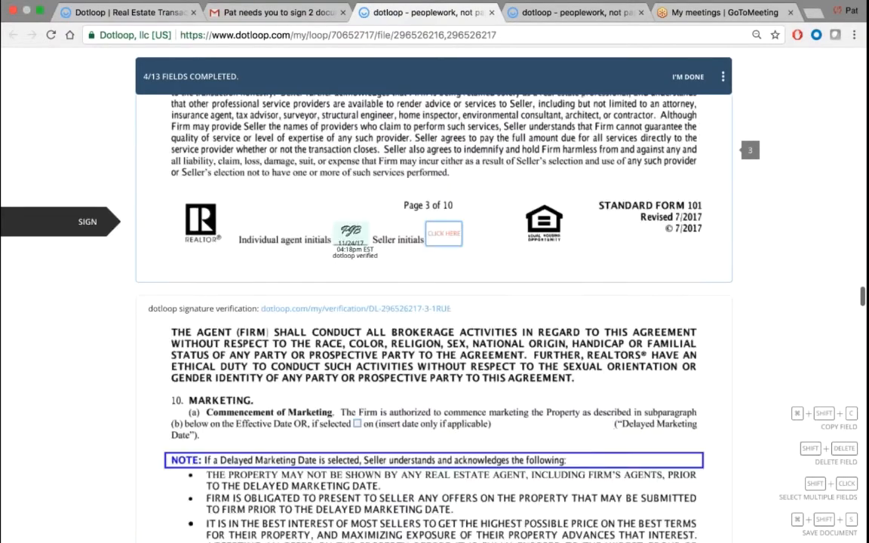
{"action": "scroll", "coordinate": [436, 233], "scroll_direction": "up", "scroll_amount": 15}
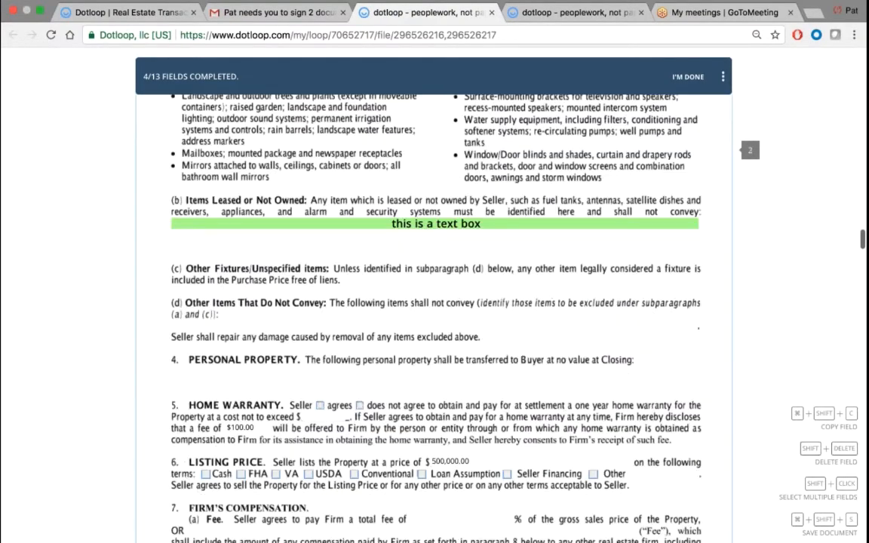
{"action": "scroll", "coordinate": [436, 233], "scroll_direction": "up", "scroll_amount": 3}
{"action": "scroll", "coordinate": [436, 233], "scroll_direction": "down", "scroll_amount": 11}
{"action": "scroll", "coordinate": [436, 232], "scroll_direction": "up", "scroll_amount": 8}
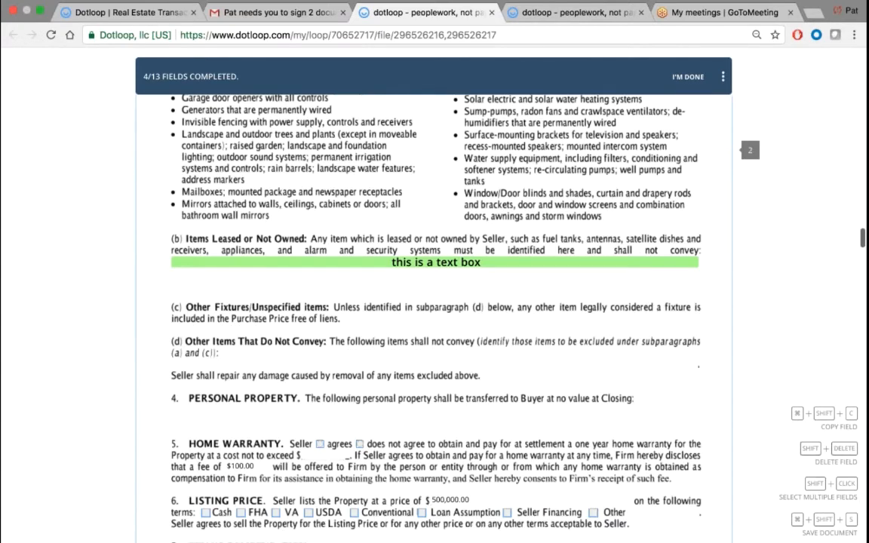
{"action": "scroll", "coordinate": [425, 313], "scroll_direction": "up", "scroll_amount": 5}
{"action": "scroll", "coordinate": [425, 312], "scroll_direction": "down", "scroll_amount": 5}
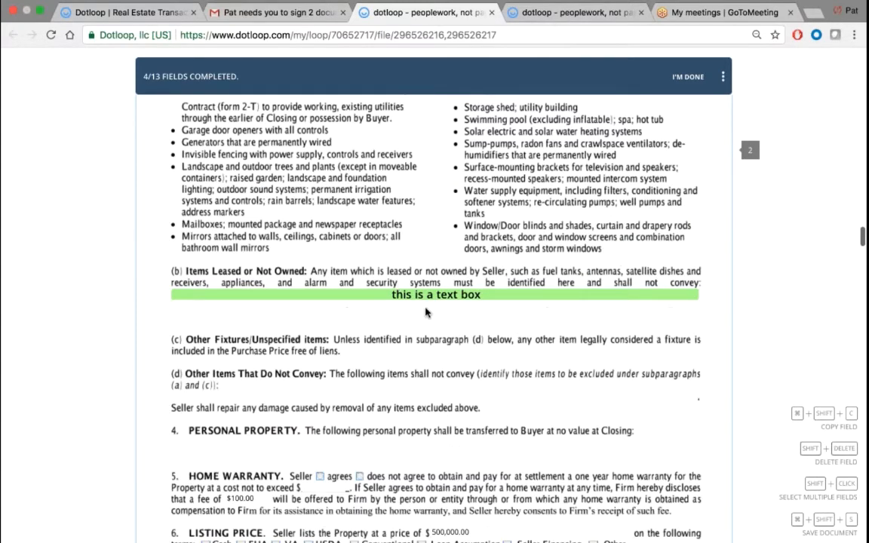
{"action": "scroll", "coordinate": [393, 160], "scroll_direction": "down", "scroll_amount": 10}
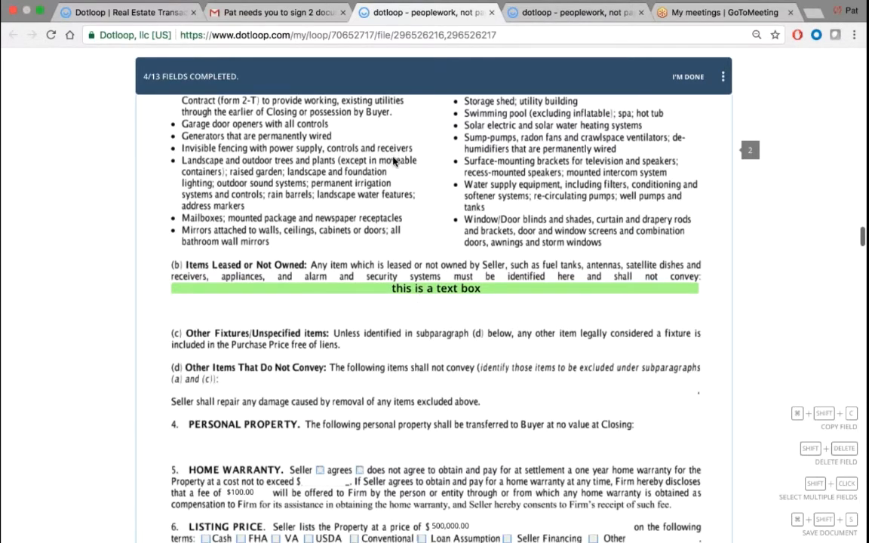
{"action": "scroll", "coordinate": [393, 160], "scroll_direction": "up", "scroll_amount": 12}
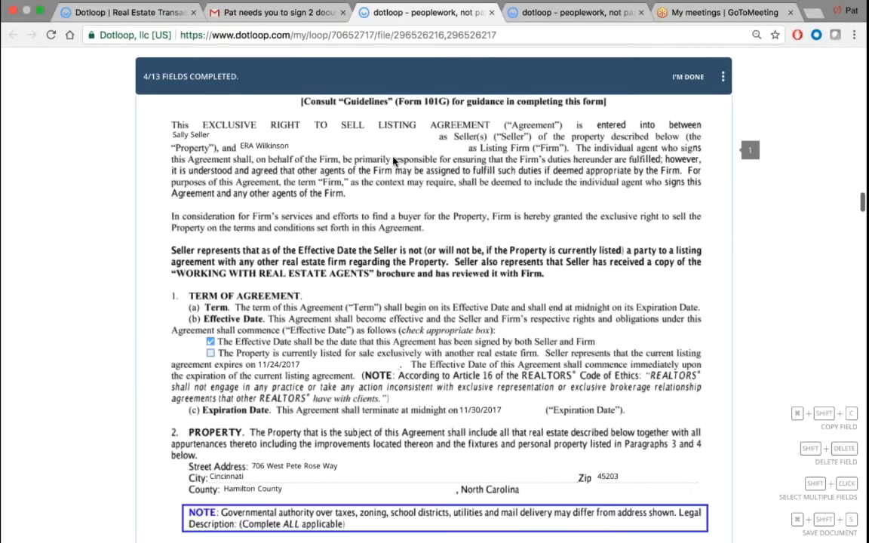
{"action": "scroll", "coordinate": [394, 160], "scroll_direction": "down", "scroll_amount": 5}
{"action": "scroll", "coordinate": [393, 160], "scroll_direction": "down", "scroll_amount": 20}
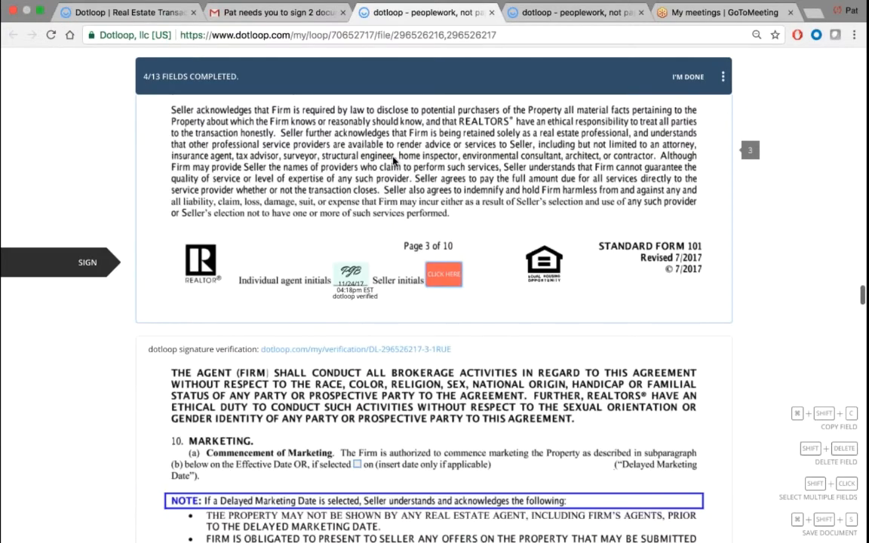
- Apply the seller's initials on pages 3 through 7 of the listing agreement
{"action": "left_click", "coordinate": [443, 271]}
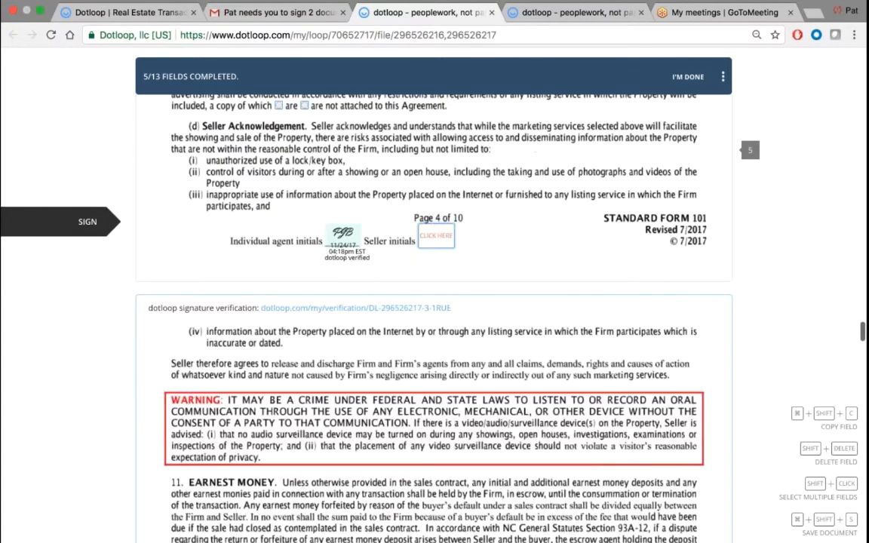
{"action": "left_click", "coordinate": [438, 237]}
{"action": "left_click", "coordinate": [435, 237]}
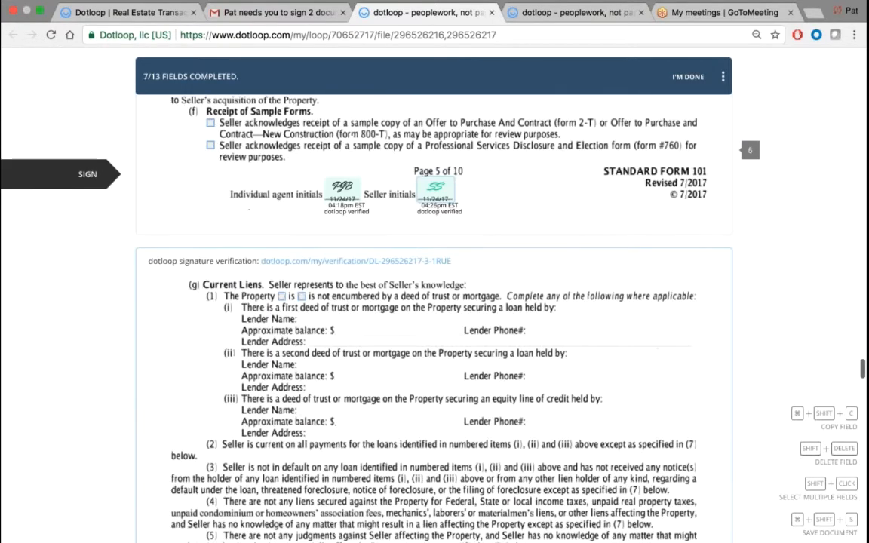
{"action": "left_click", "coordinate": [434, 239]}
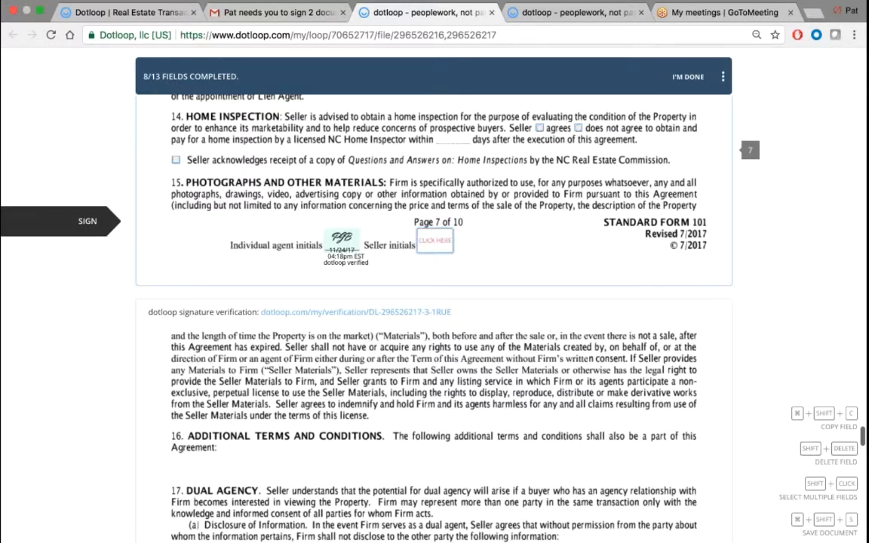
{"action": "left_click", "coordinate": [435, 240]}
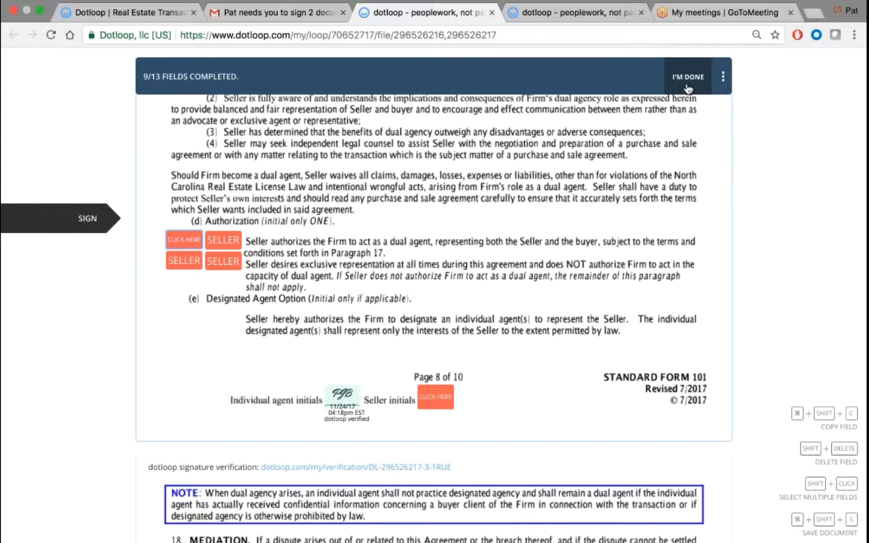
- Go to the skipped fields and sign the dual agency initial, page 8–9 initials and seller signature
{"action": "left_click", "coordinate": [688, 79]}
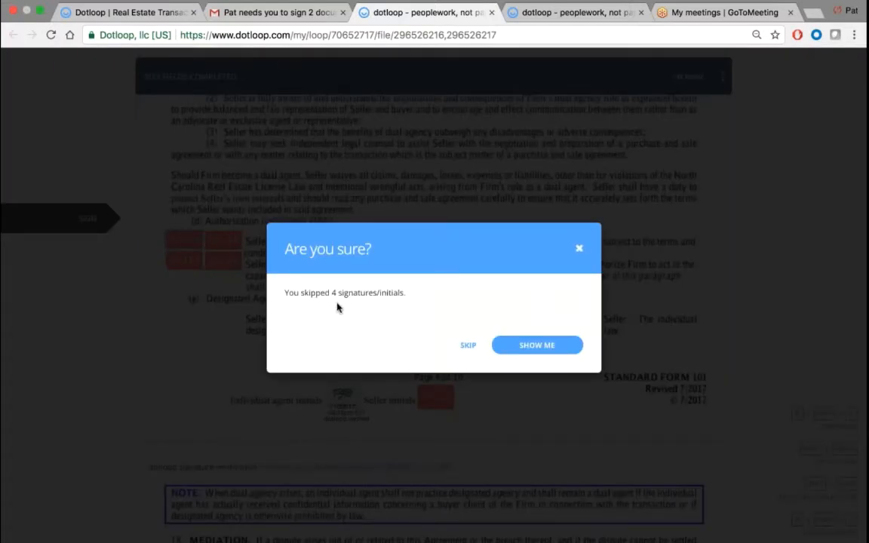
{"action": "left_click", "coordinate": [525, 347]}
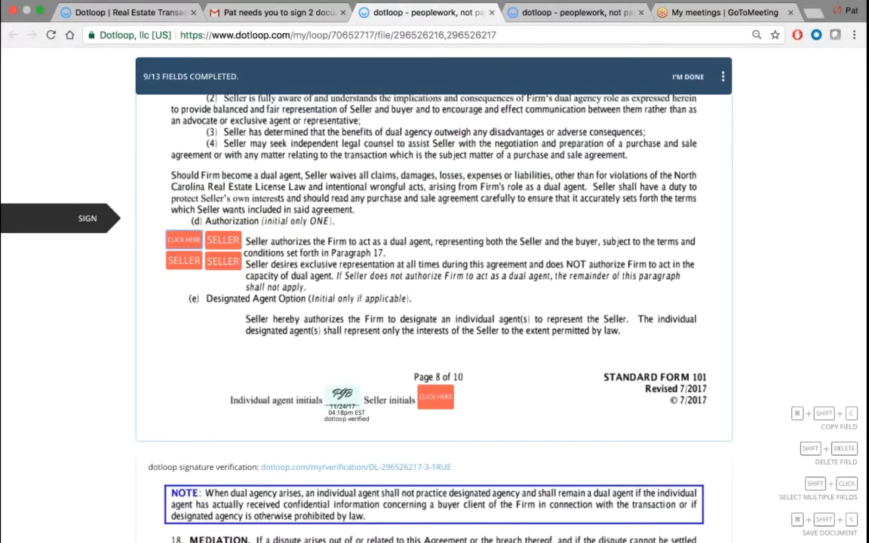
{"action": "left_click", "coordinate": [184, 239]}
{"action": "left_click", "coordinate": [435, 397]}
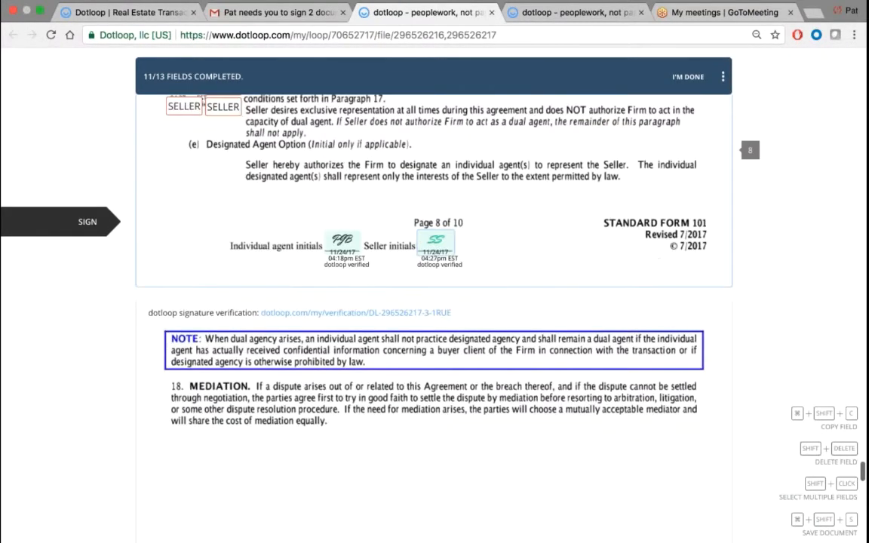
{"action": "key", "text": "Return"}
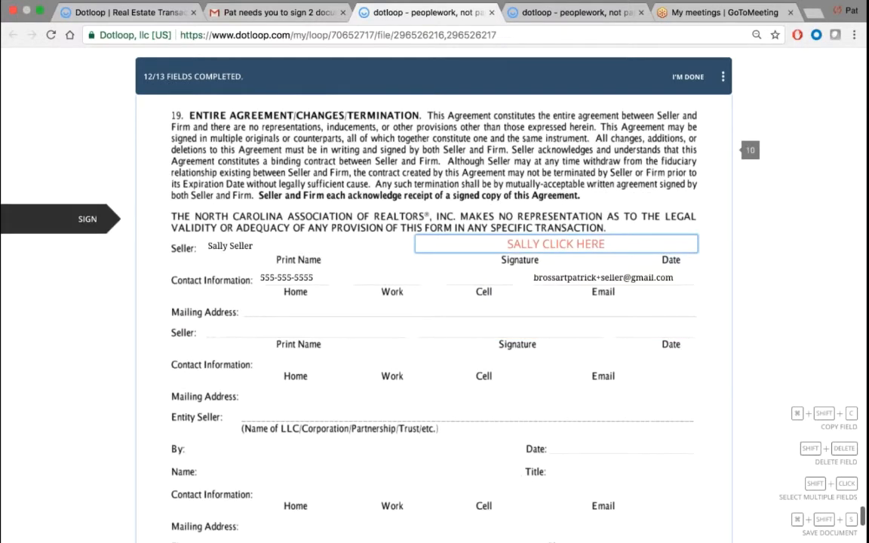
{"action": "key", "text": "Return"}
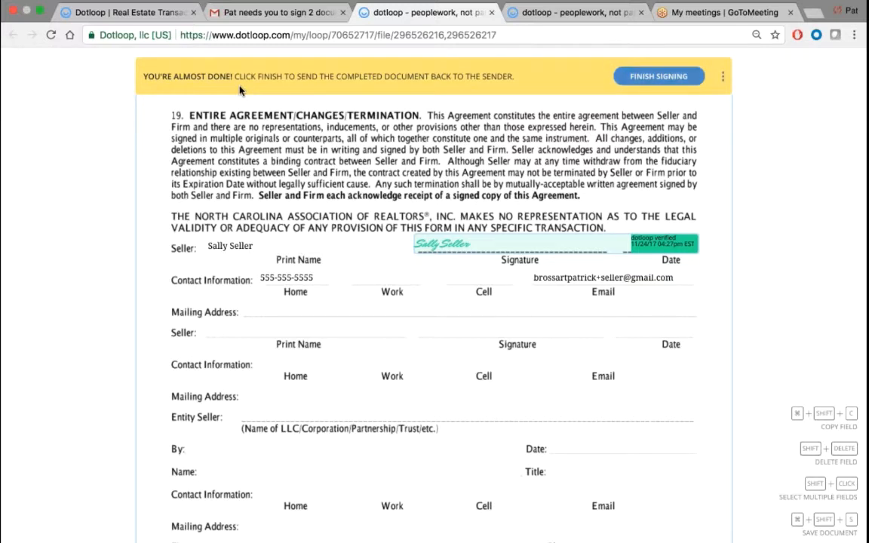
- Finish signing and send the completed listing agreement back
{"action": "left_click", "coordinate": [658, 77]}
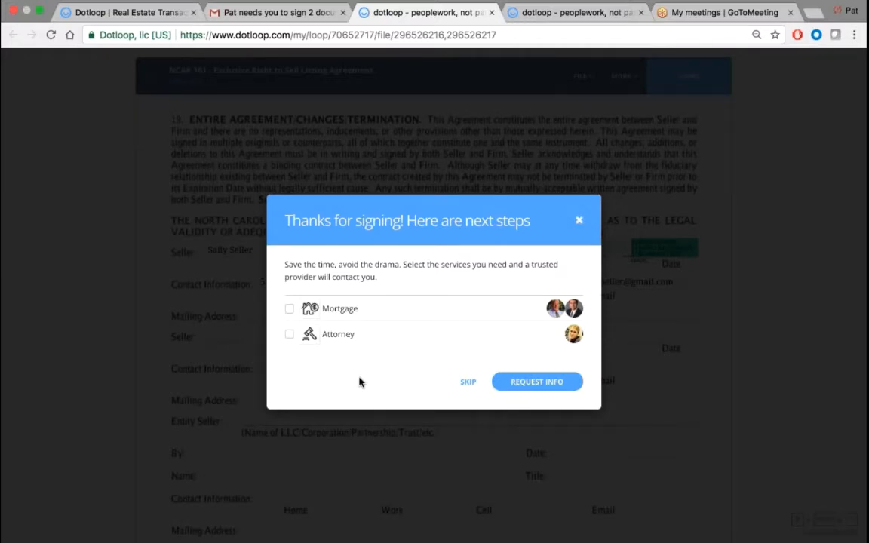
- Skip the mortgage and attorney offers and dismiss the free-account sign-up prompt without creating a password
{"action": "left_click", "coordinate": [468, 383]}
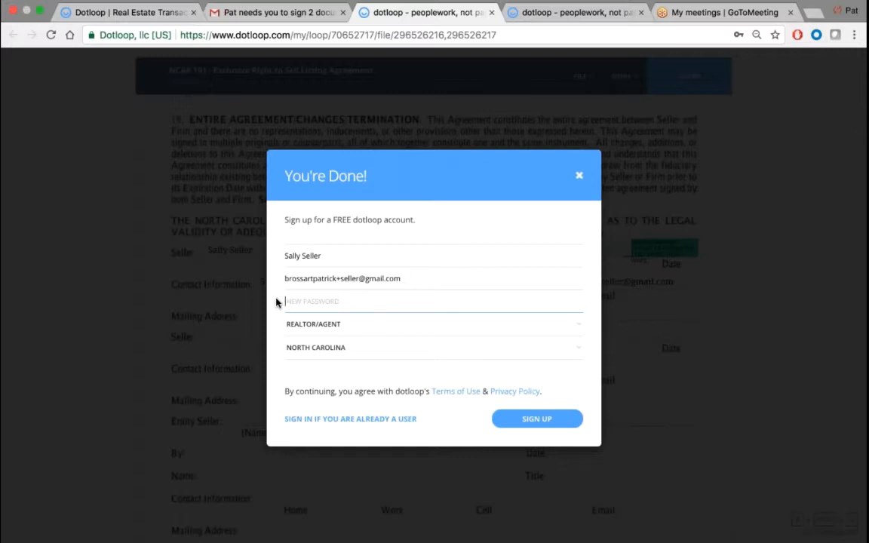
{"action": "left_click", "coordinate": [303, 302]}
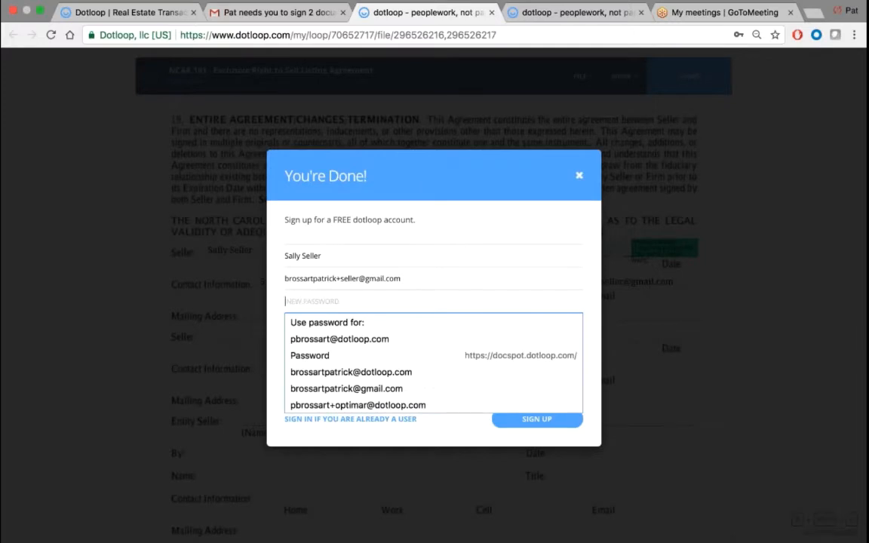
{"action": "left_click", "coordinate": [274, 305]}
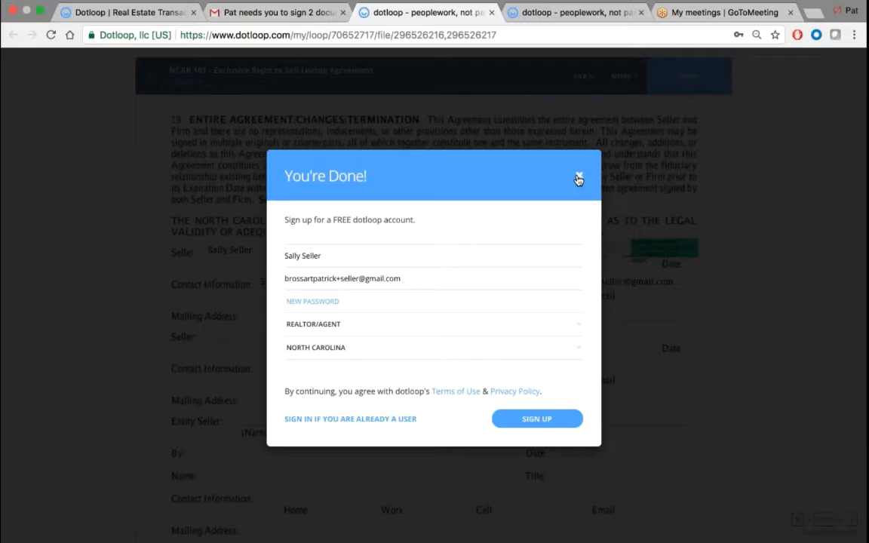
{"action": "left_click", "coordinate": [311, 301]}
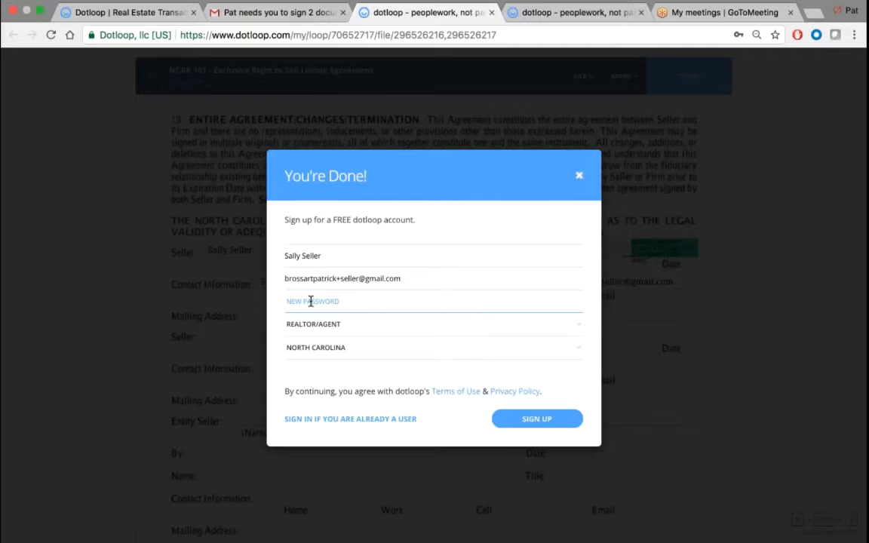
{"action": "left_click", "coordinate": [579, 175]}
{"action": "left_click", "coordinate": [145, 75]}
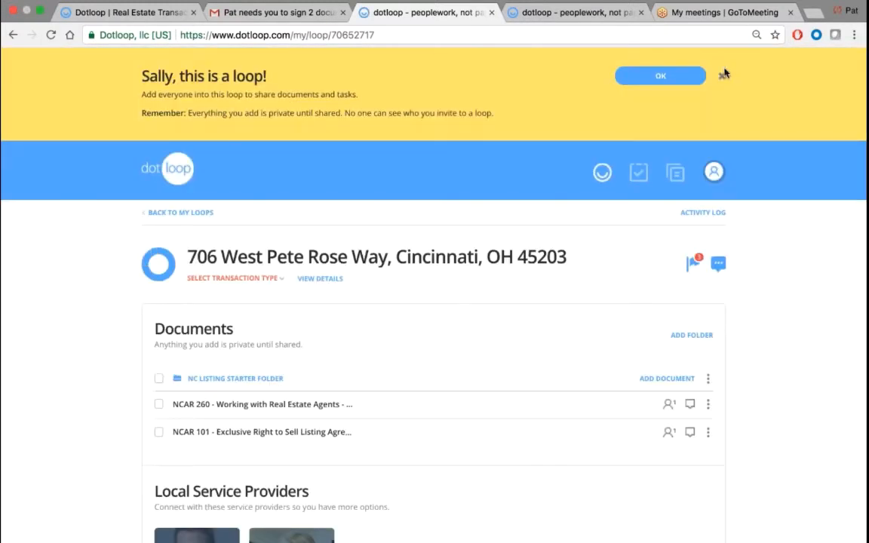
{"action": "left_click", "coordinate": [723, 74]}
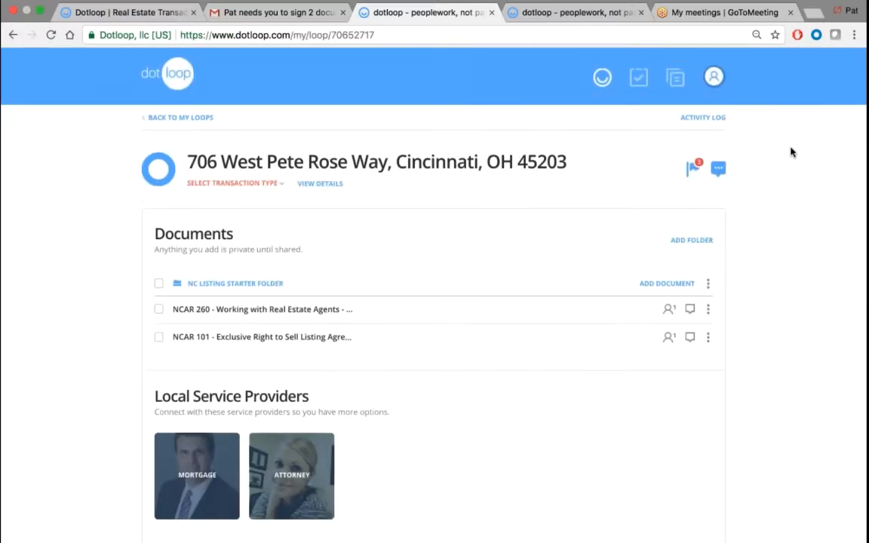
{"action": "scroll", "coordinate": [792, 152], "scroll_direction": "down", "scroll_amount": 2}
{"action": "scroll", "coordinate": [792, 152], "scroll_direction": "down", "scroll_amount": 1}
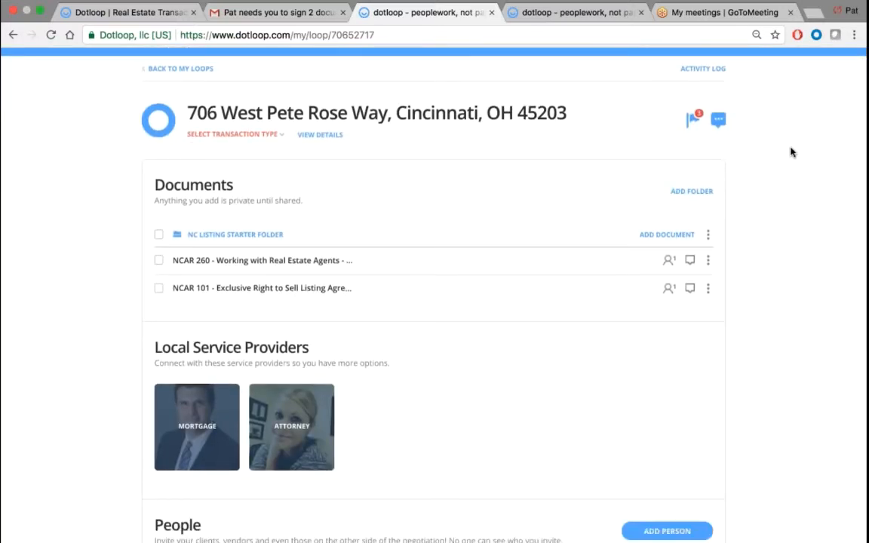
{"action": "scroll", "coordinate": [791, 152], "scroll_direction": "down", "scroll_amount": 3}
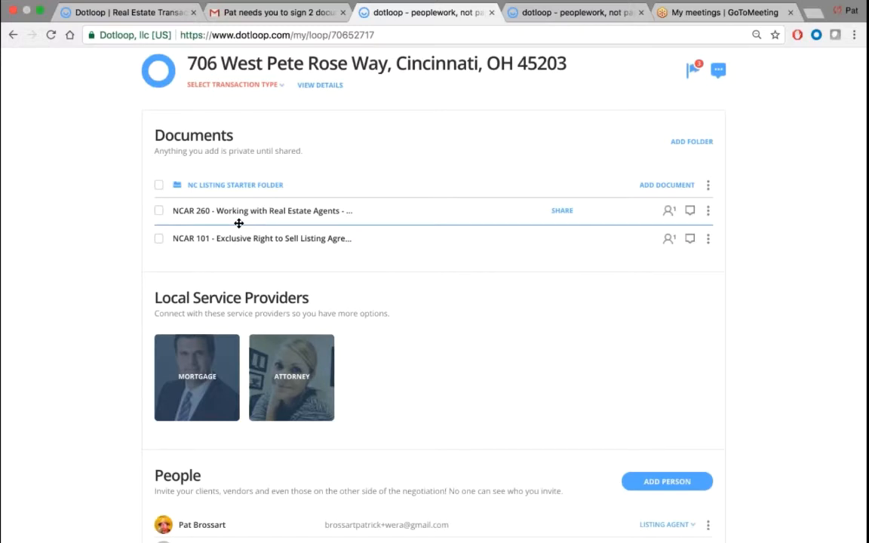
{"action": "scroll", "coordinate": [97, 219], "scroll_direction": "down", "scroll_amount": 4}
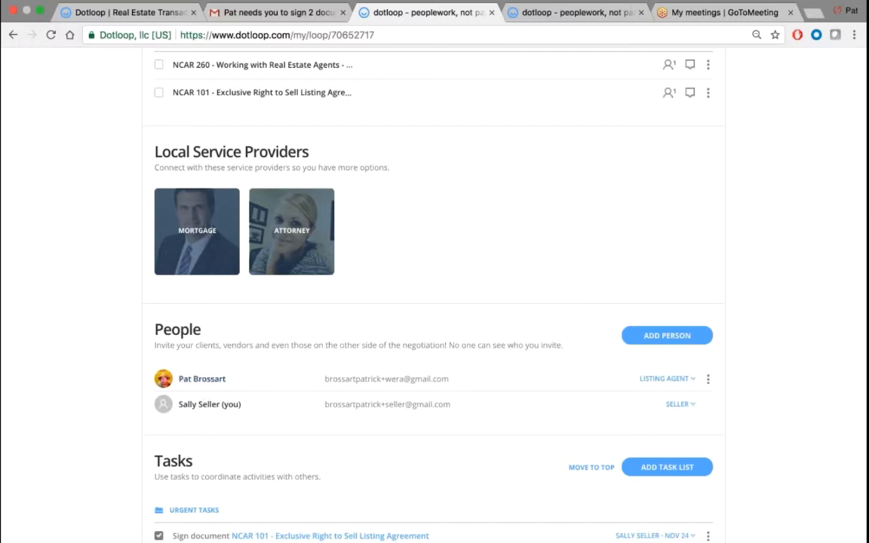
{"action": "scroll", "coordinate": [205, 393], "scroll_direction": "down", "scroll_amount": 5}
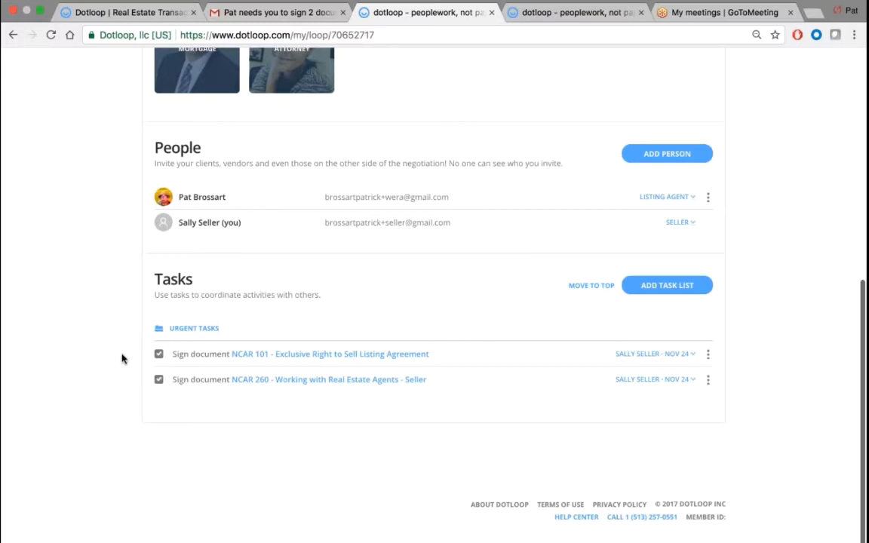
{"action": "scroll", "coordinate": [122, 359], "scroll_direction": "up", "scroll_amount": 5}
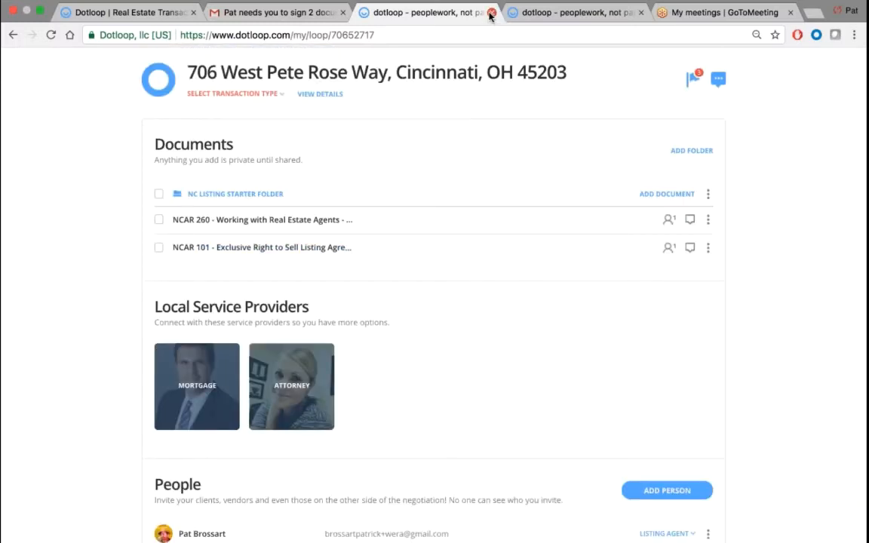
{"action": "left_click", "coordinate": [291, 12]}
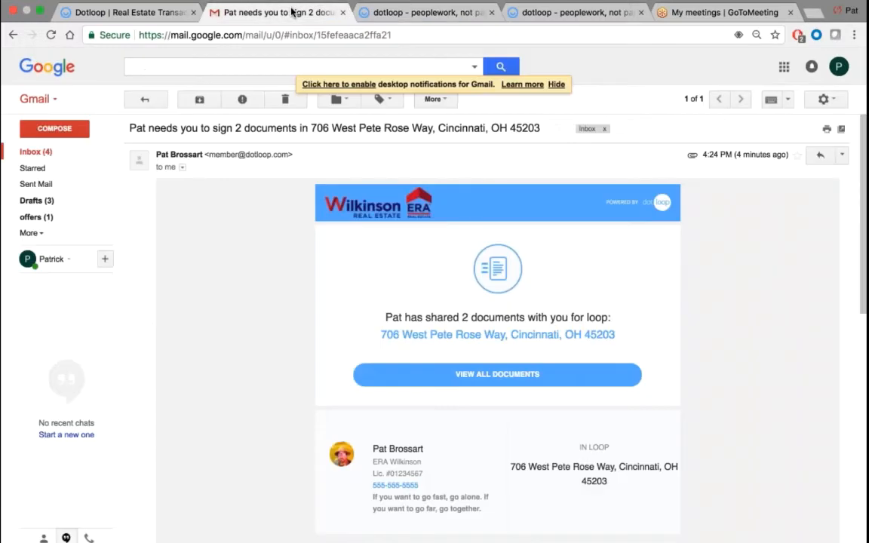
- Check the inbox for the NCAR 101 and NCAR 260 signed notices, then close the two extra Dotloop tabs
{"action": "left_click", "coordinate": [51, 154]}
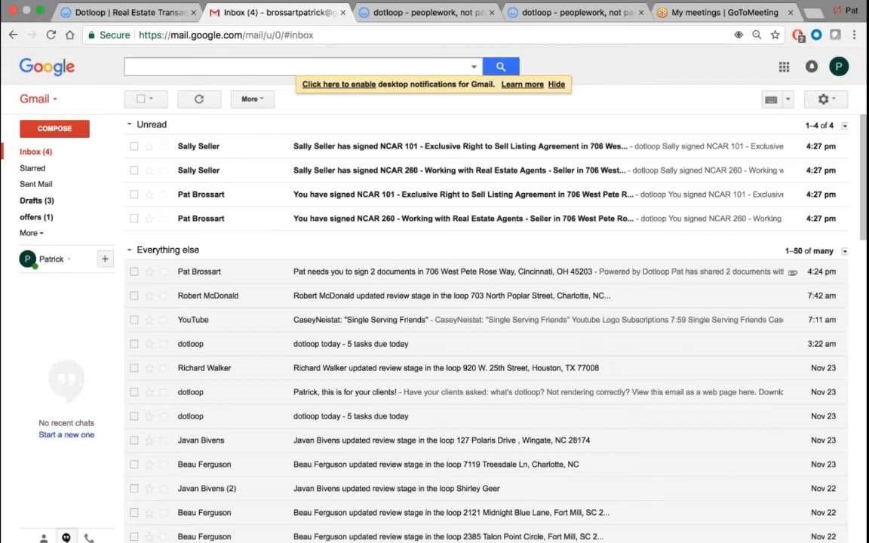
{"action": "left_click", "coordinate": [630, 8]}
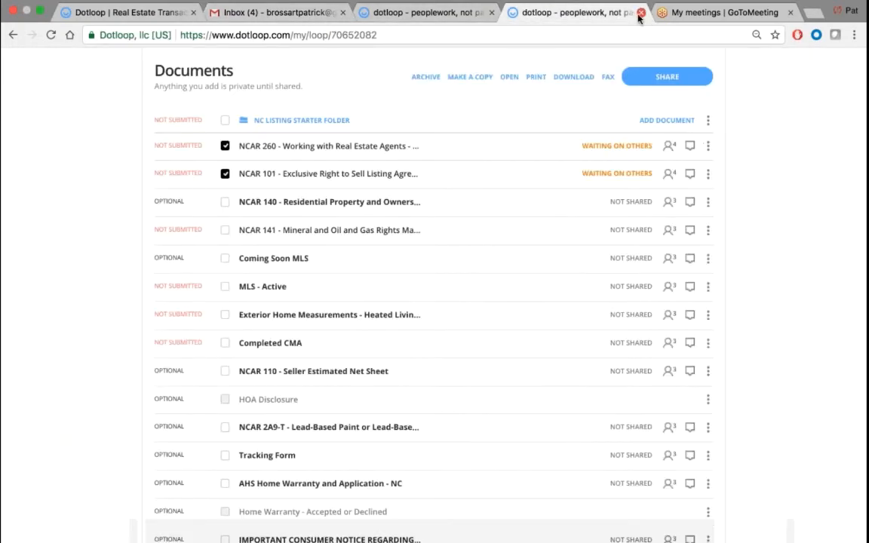
{"action": "left_click", "coordinate": [641, 12]}
{"action": "left_click", "coordinate": [429, 13]}
{"action": "left_click", "coordinate": [492, 12]}
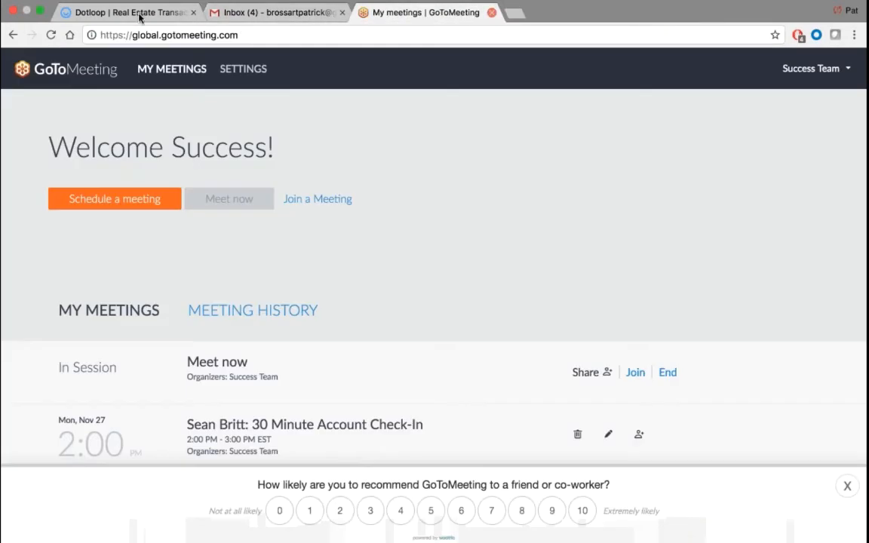
{"action": "left_click", "coordinate": [114, 12]}
- Fill the sign-in email from a saved login and correct the address alias
{"action": "left_click", "coordinate": [699, 81]}
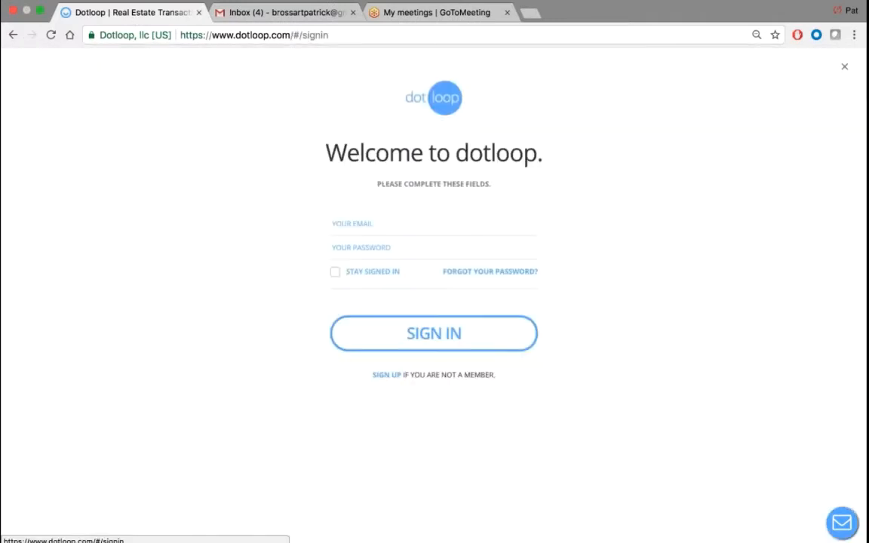
{"action": "left_click", "coordinate": [355, 238]}
{"action": "key", "text": "Down"}
{"action": "key", "text": "Down"}
{"action": "key", "text": "Down"}
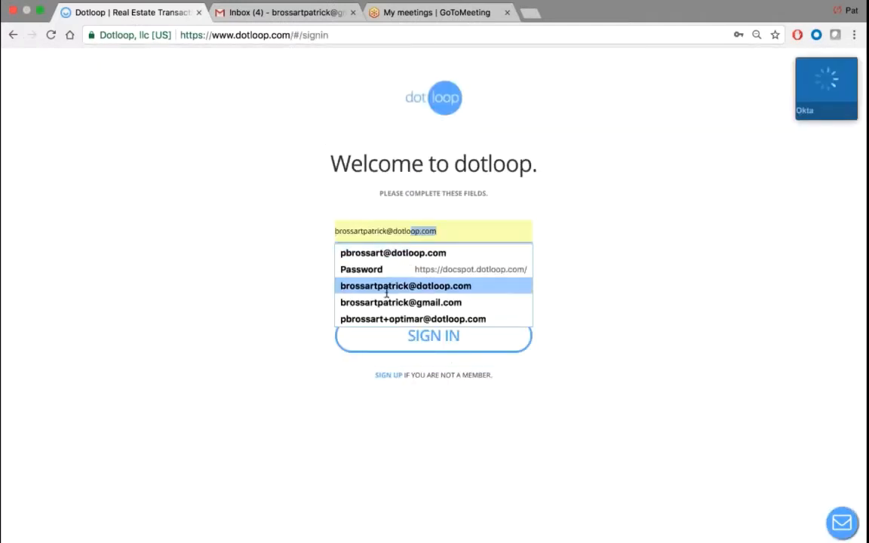
{"action": "key", "text": "Return"}
{"action": "left_click", "coordinate": [387, 230]}
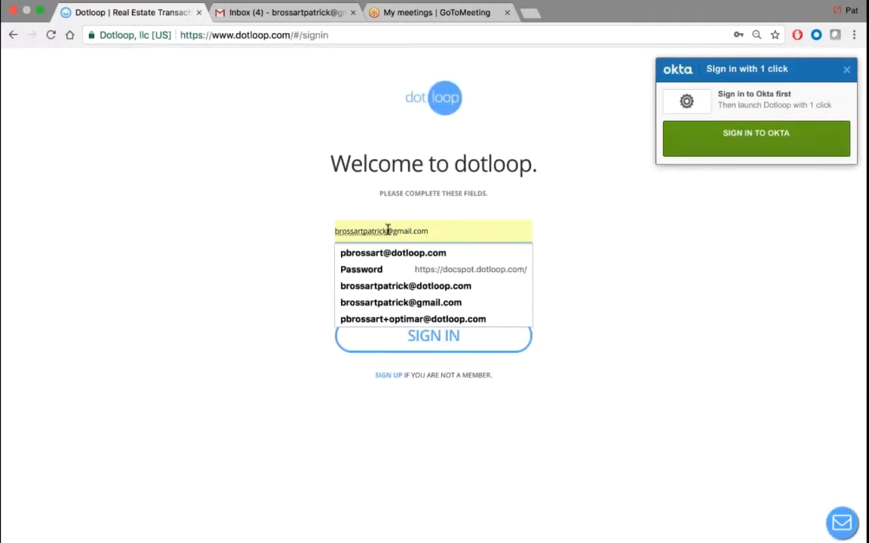
{"action": "type", "text": "+wee"}
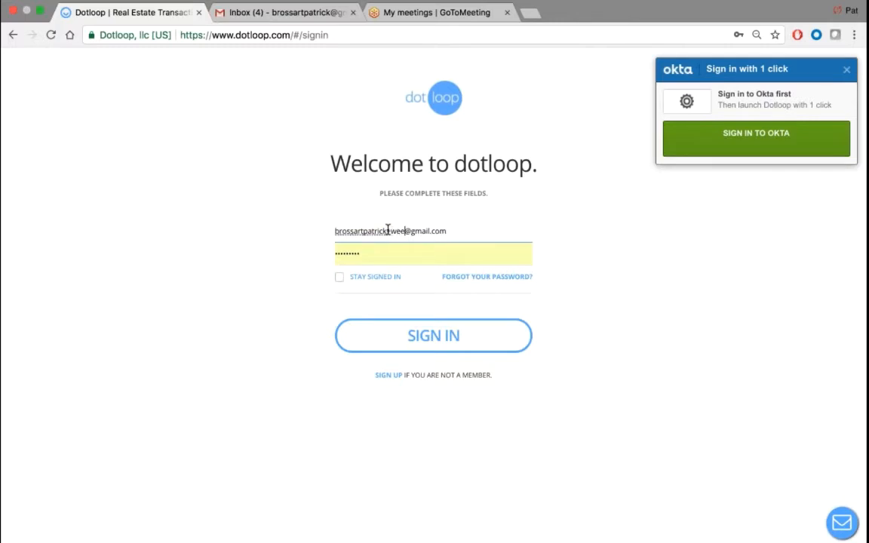
{"action": "key", "text": "BackSpace"}
{"action": "type", "text": "ra"}
- Enter the account password and sign in to Dotloop
{"action": "key", "text": "Tab"}
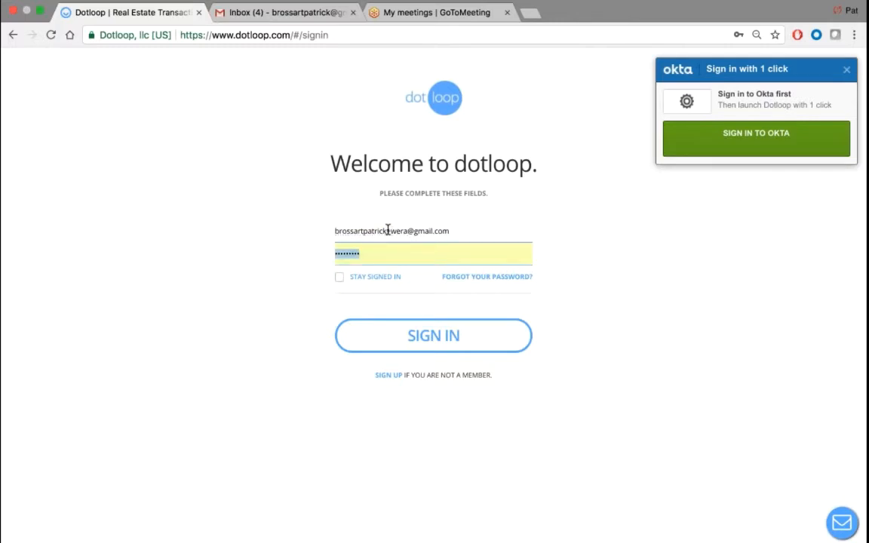
{"action": "type", "text": "********"}
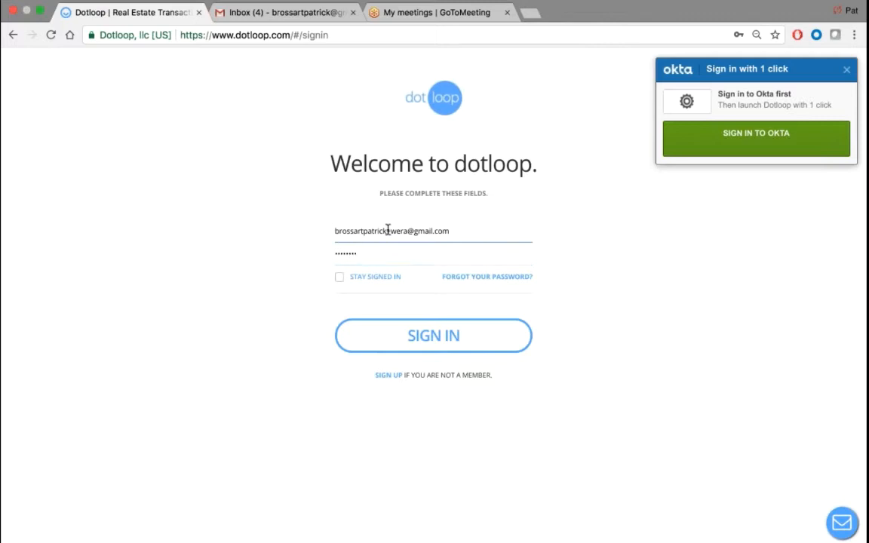
{"action": "key", "text": "Return"}
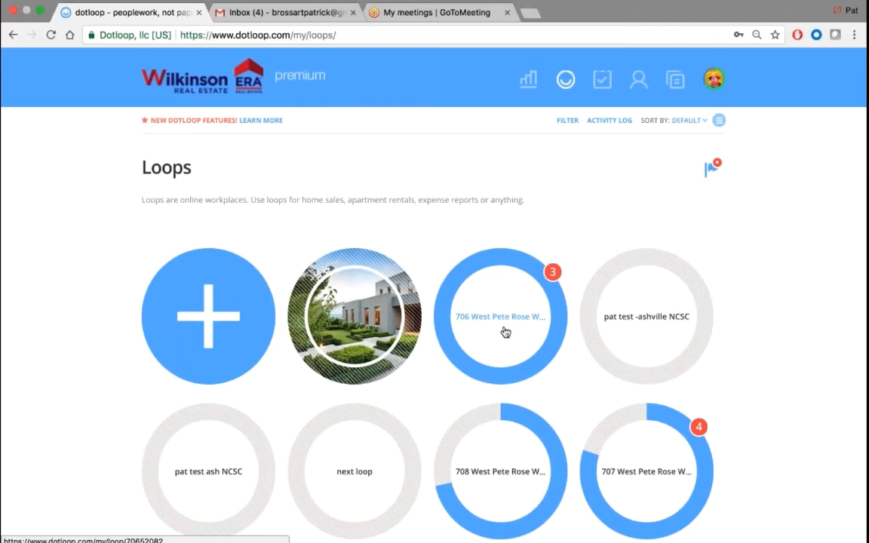
{"action": "left_click", "coordinate": [520, 321]}
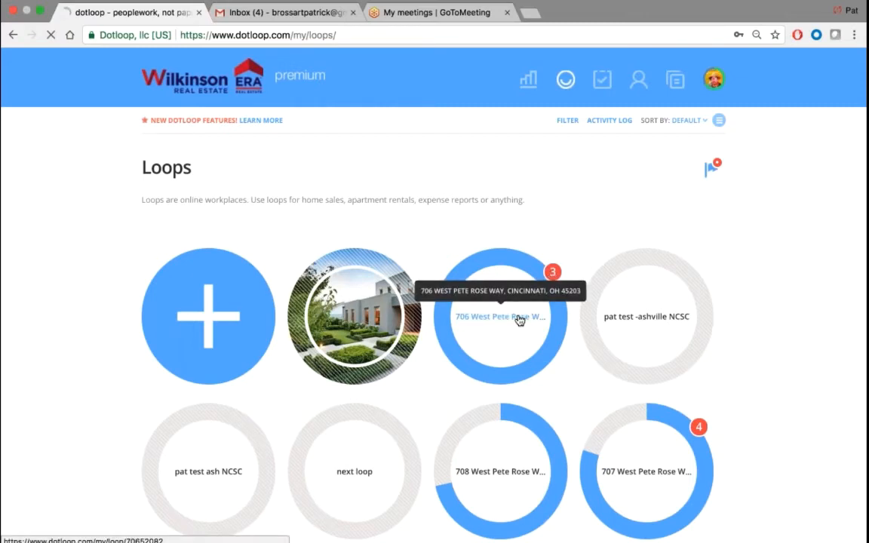
{"action": "left_click", "coordinate": [696, 171]}
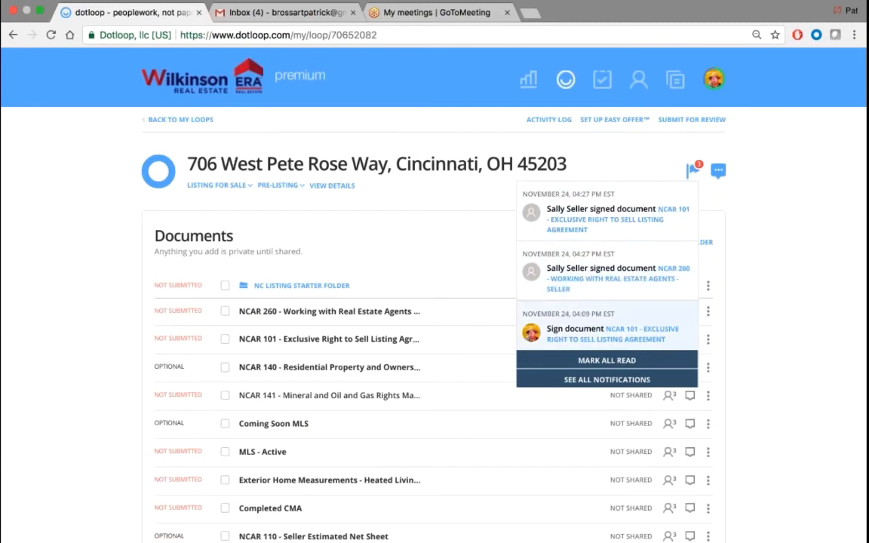
{"action": "left_click", "coordinate": [595, 360]}
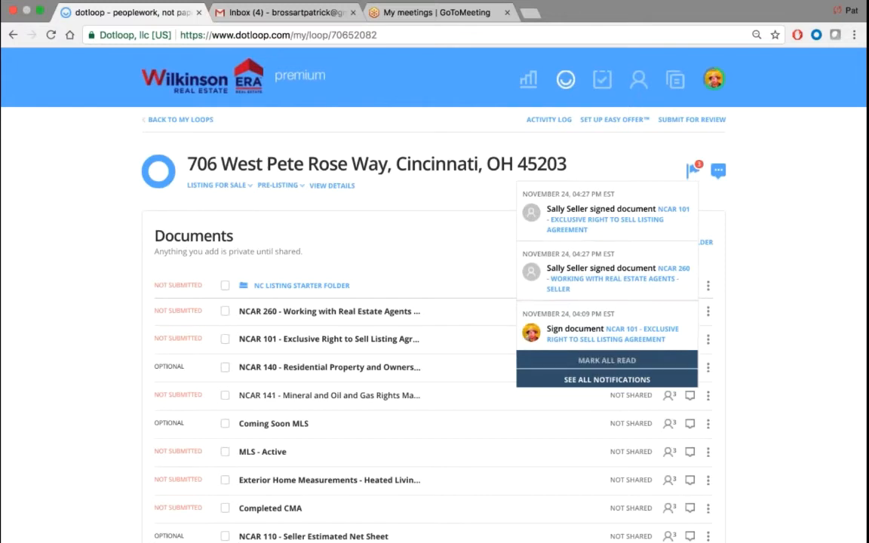
{"action": "left_click", "coordinate": [825, 290]}
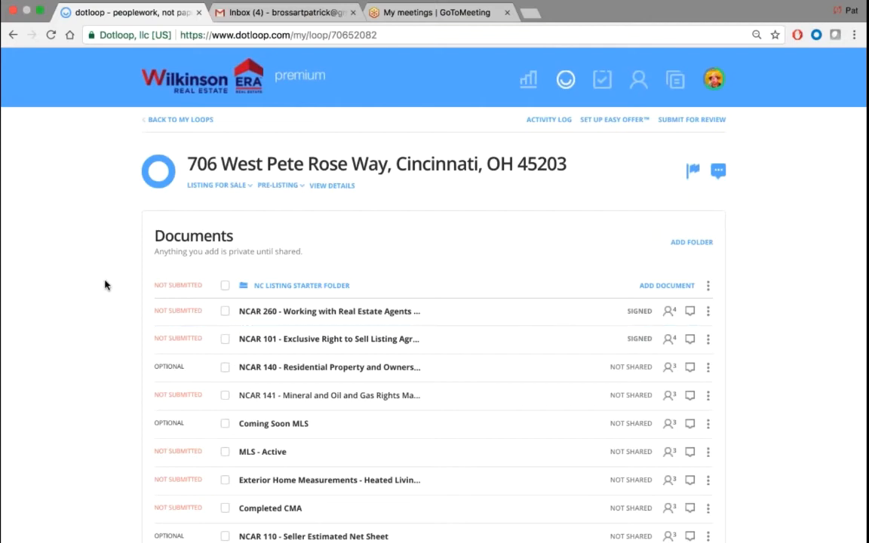
- Scroll the document list to confirm NCAR 260 and NCAR 101 show SIGNED
{"action": "scroll", "coordinate": [106, 284], "scroll_direction": "down", "scroll_amount": 1}
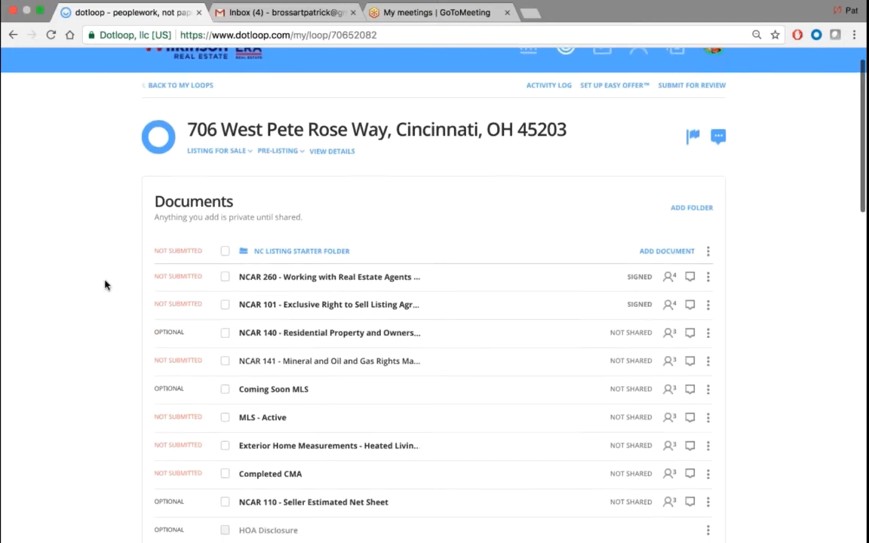
{"action": "scroll", "coordinate": [95, 320], "scroll_direction": "down", "scroll_amount": 2}
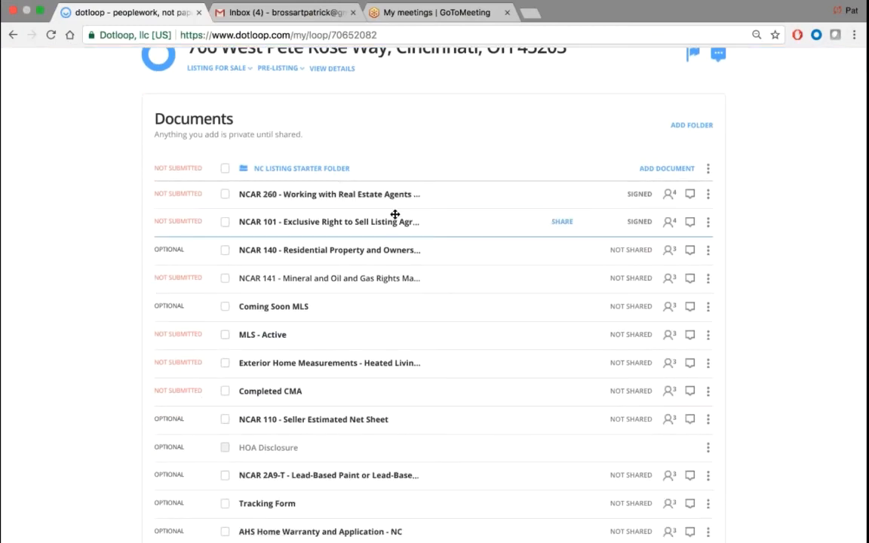
{"action": "scroll", "coordinate": [334, 315], "scroll_direction": "down", "scroll_amount": 3}
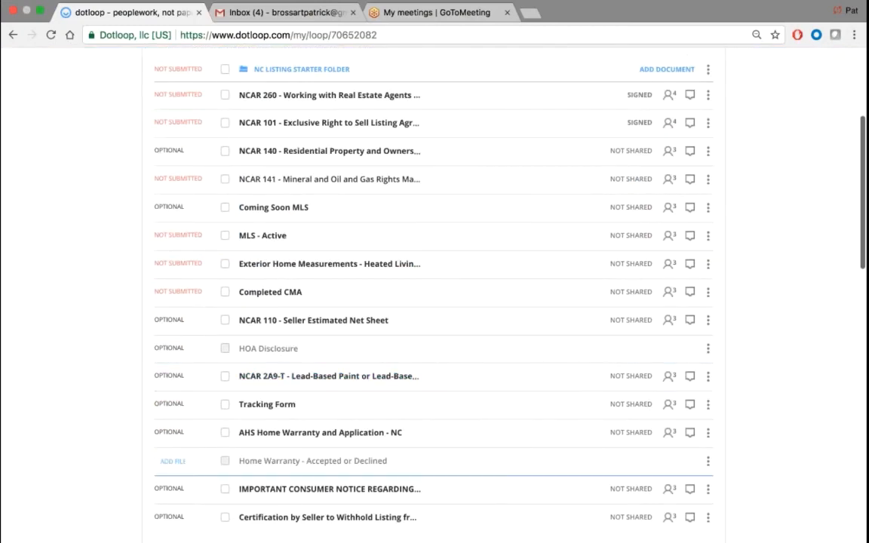
{"action": "scroll", "coordinate": [61, 347], "scroll_direction": "down", "scroll_amount": 1}
{"action": "scroll", "coordinate": [61, 347], "scroll_direction": "up", "scroll_amount": 6}
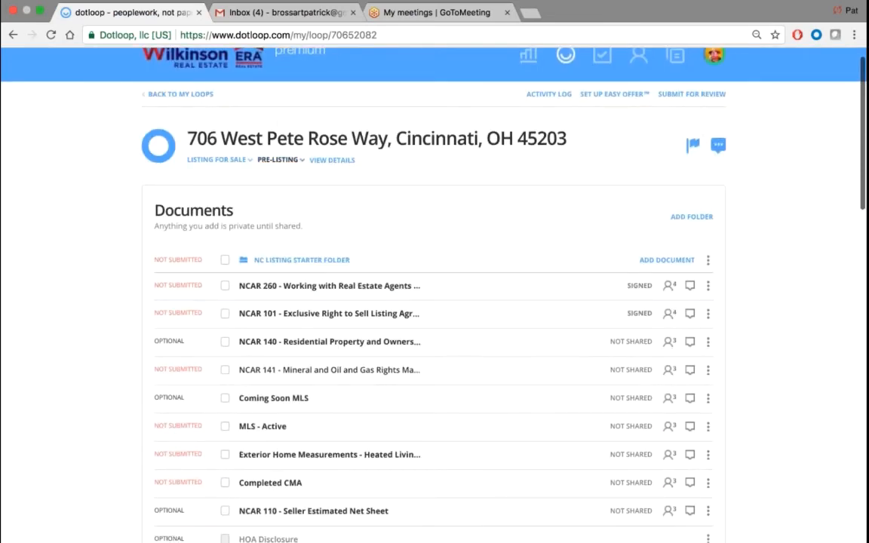
- Change the loop status from PRE-LISTING to ACTIVE LISTING
{"action": "left_click", "coordinate": [265, 159]}
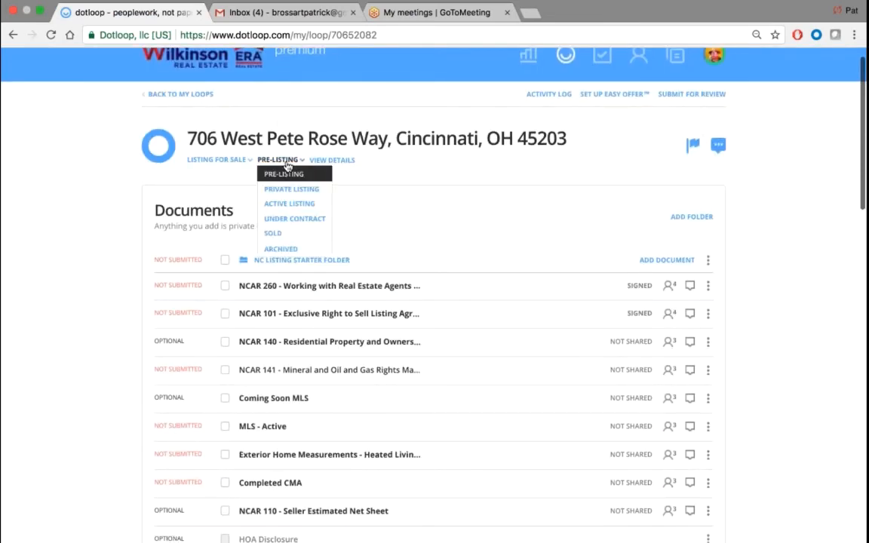
{"action": "left_click", "coordinate": [320, 205]}
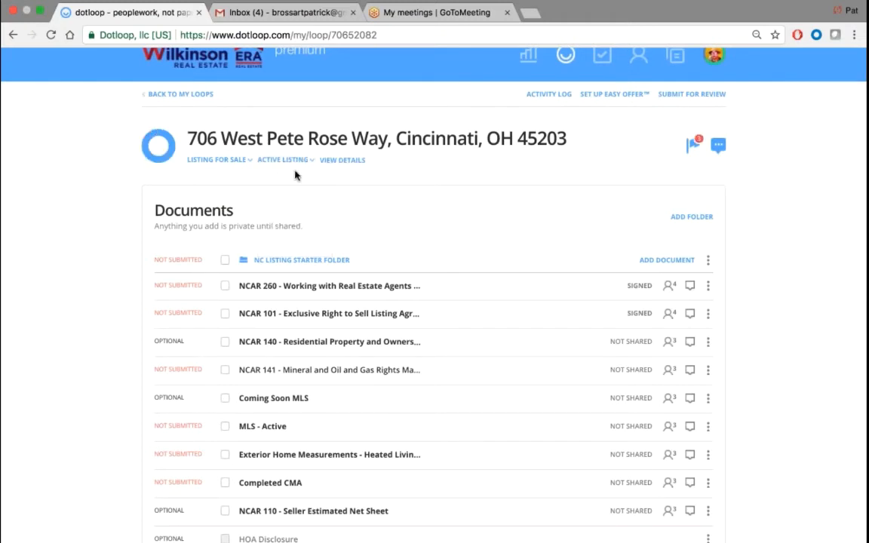
- Begin the review submission with MLS number n/a and select NC Listing Starter Folder
{"action": "left_click", "coordinate": [694, 95]}
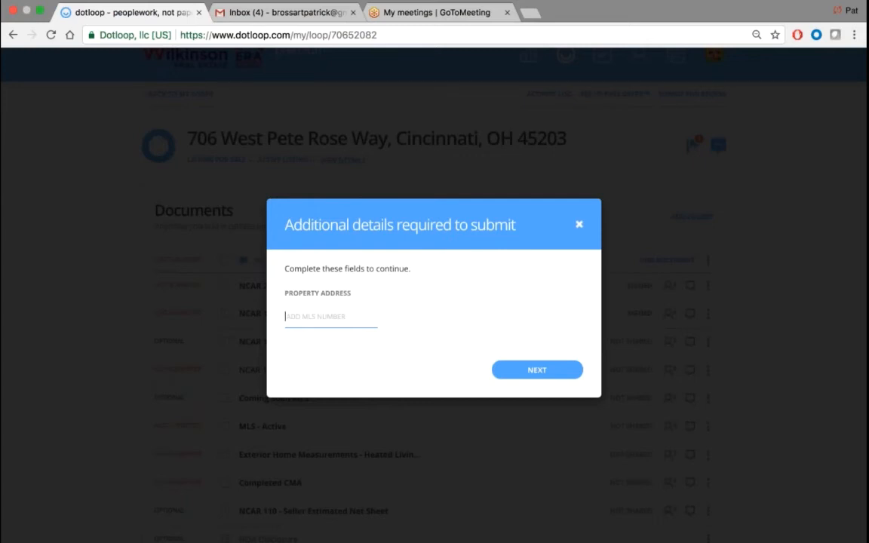
{"action": "type", "text": "n'"}
{"action": "type", "text": "/a"}
{"action": "left_click", "coordinate": [537, 370]}
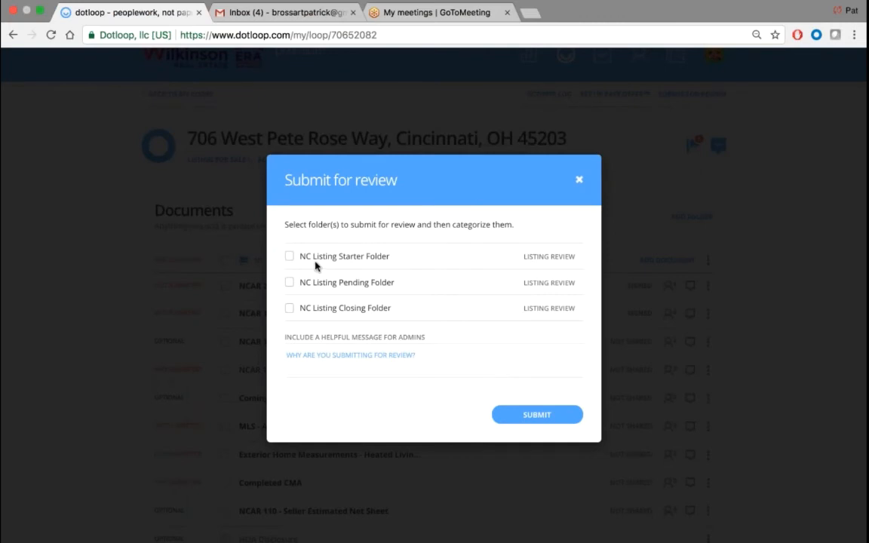
{"action": "left_click", "coordinate": [290, 256]}
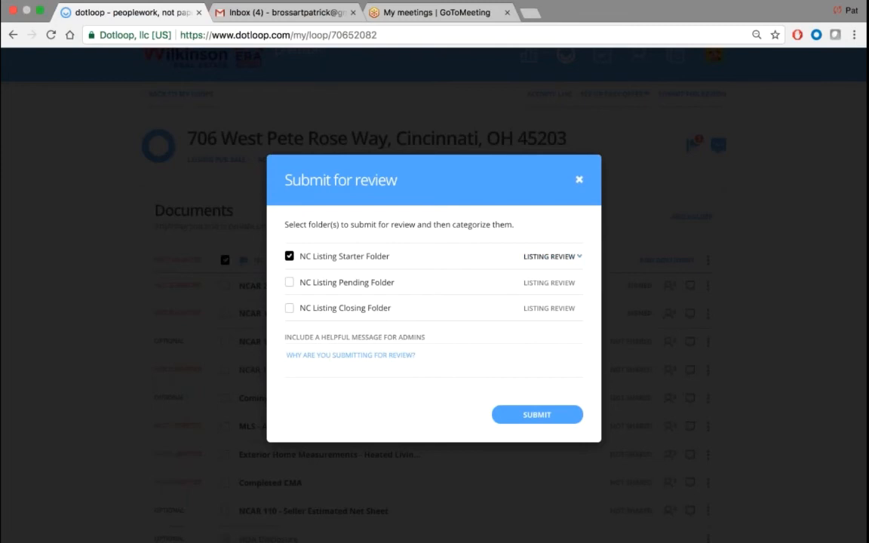
- Message admins "this is a training loop. Please disregard!" and submit the folder
{"action": "left_click", "coordinate": [370, 359]}
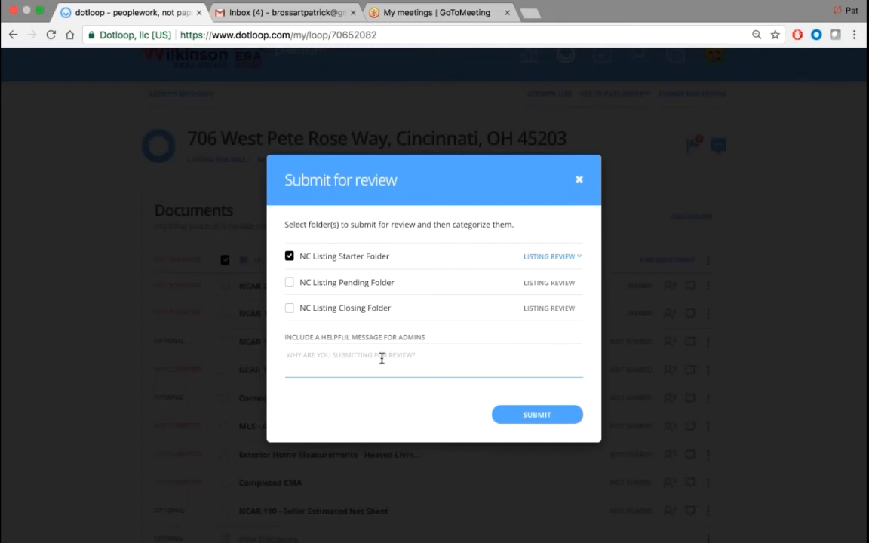
{"action": "type", "text": "this is a trainig"}
{"action": "key", "text": "BackSpace"}
{"action": "type", "text": "ng Ioop.  Please disregard!"}
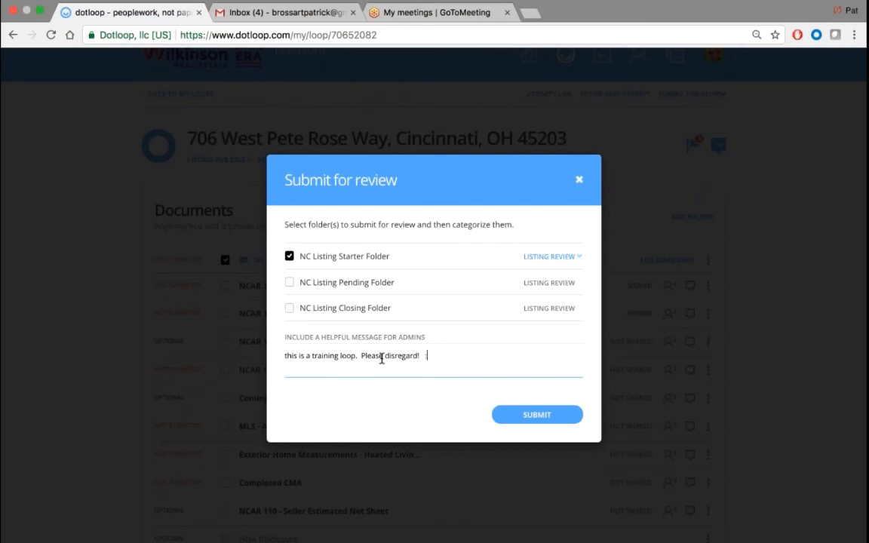
{"action": "type", "text": "  :)"}
{"action": "key", "text": "Tab"}
{"action": "key", "text": "Return"}
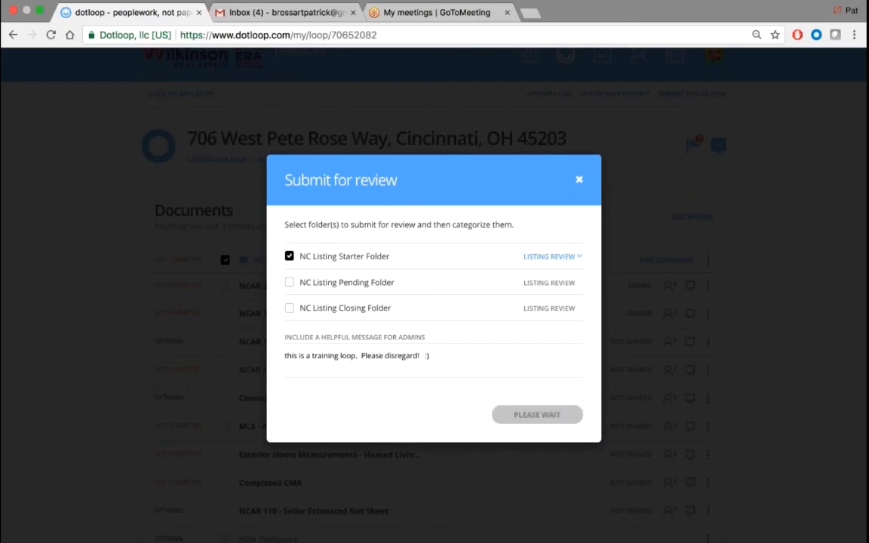